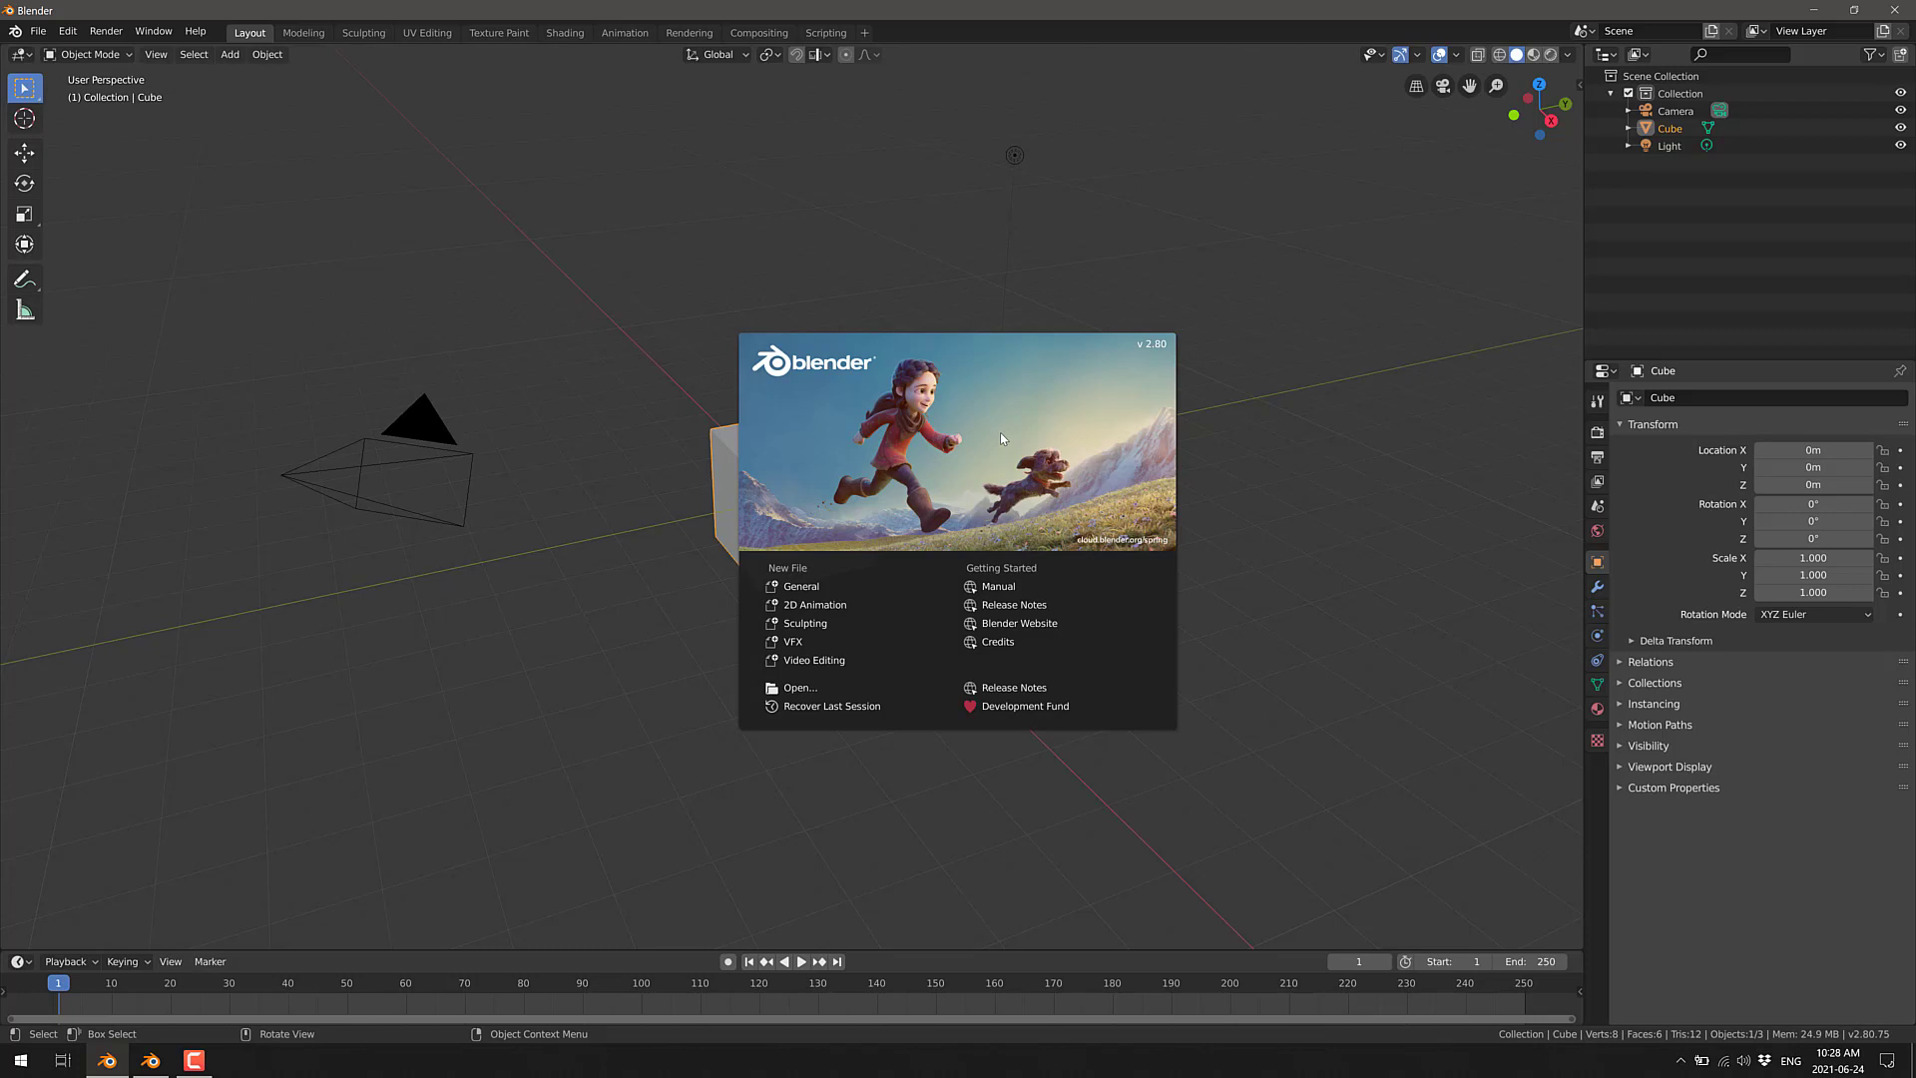
Dismiss the splash screen, enter Edit Mode on the default cube and subdivide its entire mesh once.
left_click(1038, 389)
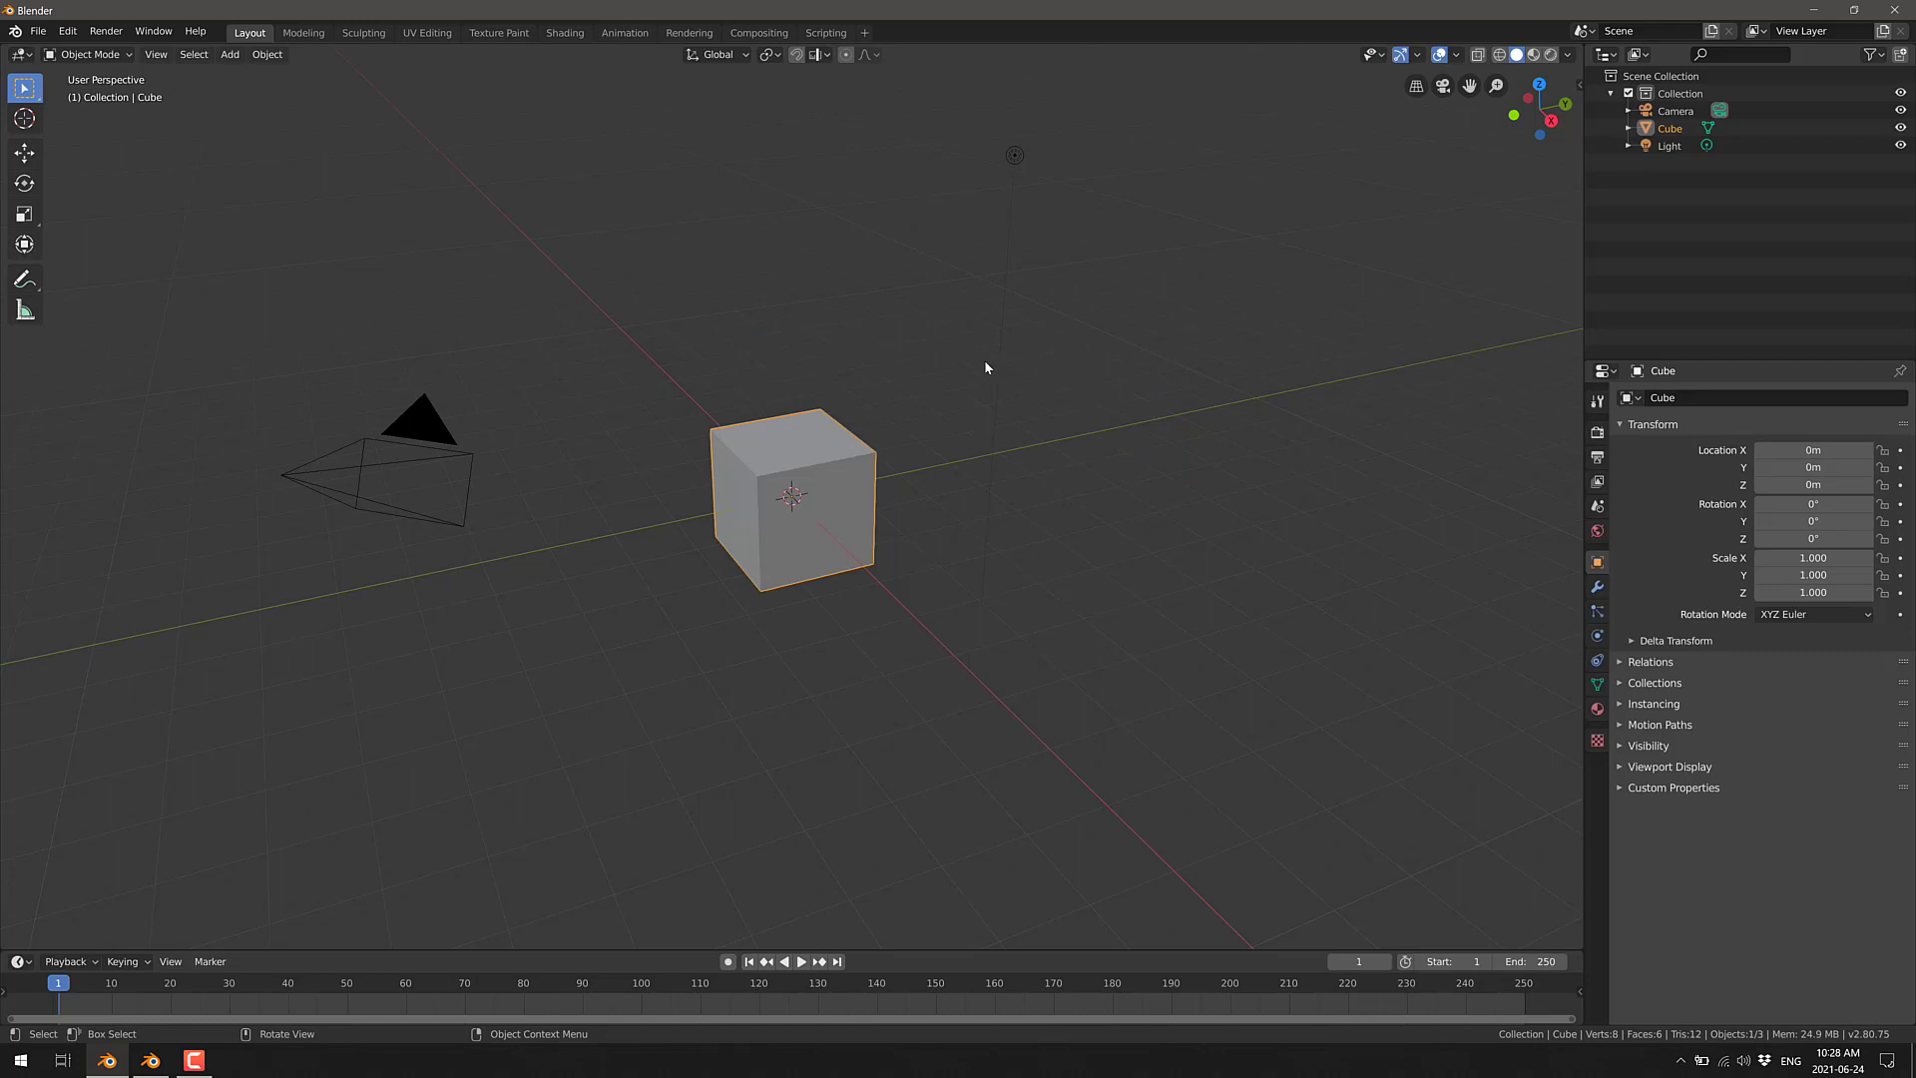
key("Tab")
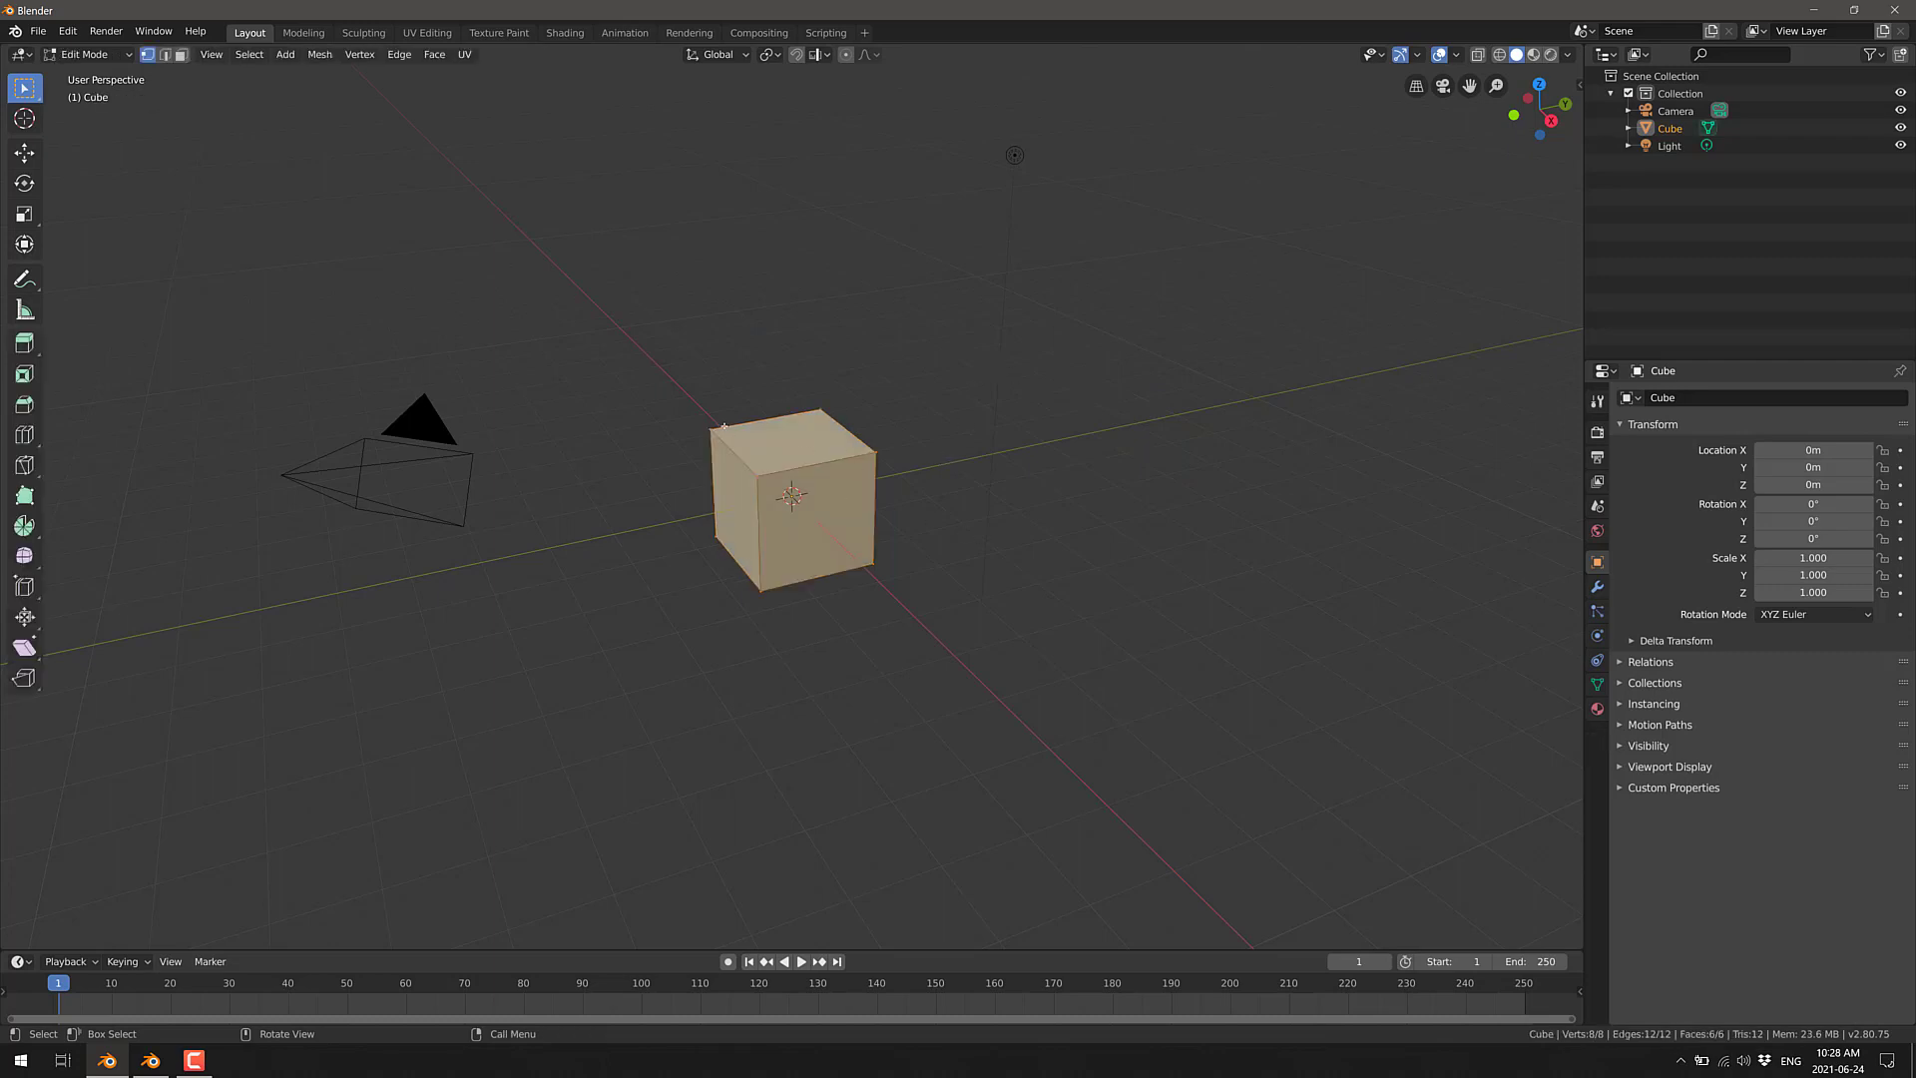
left_click(609, 471)
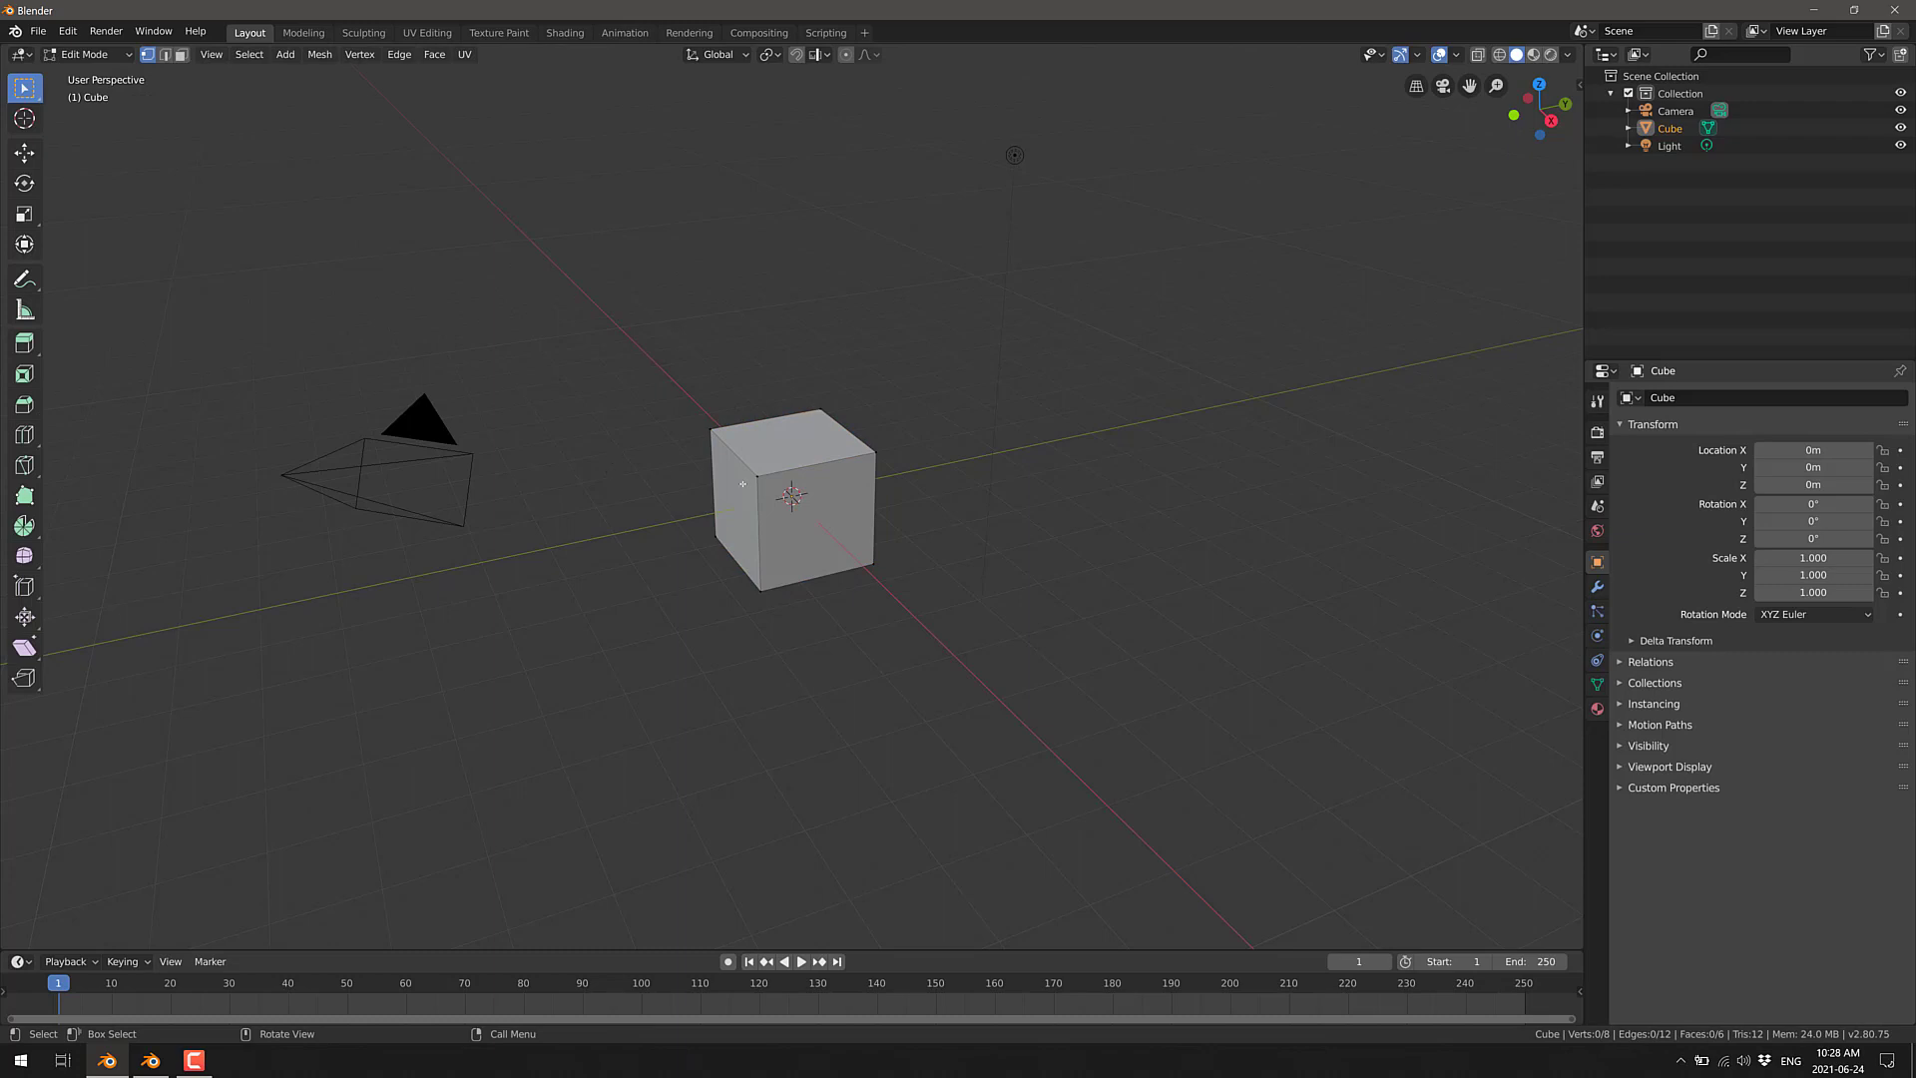
key("a")
key("F3")
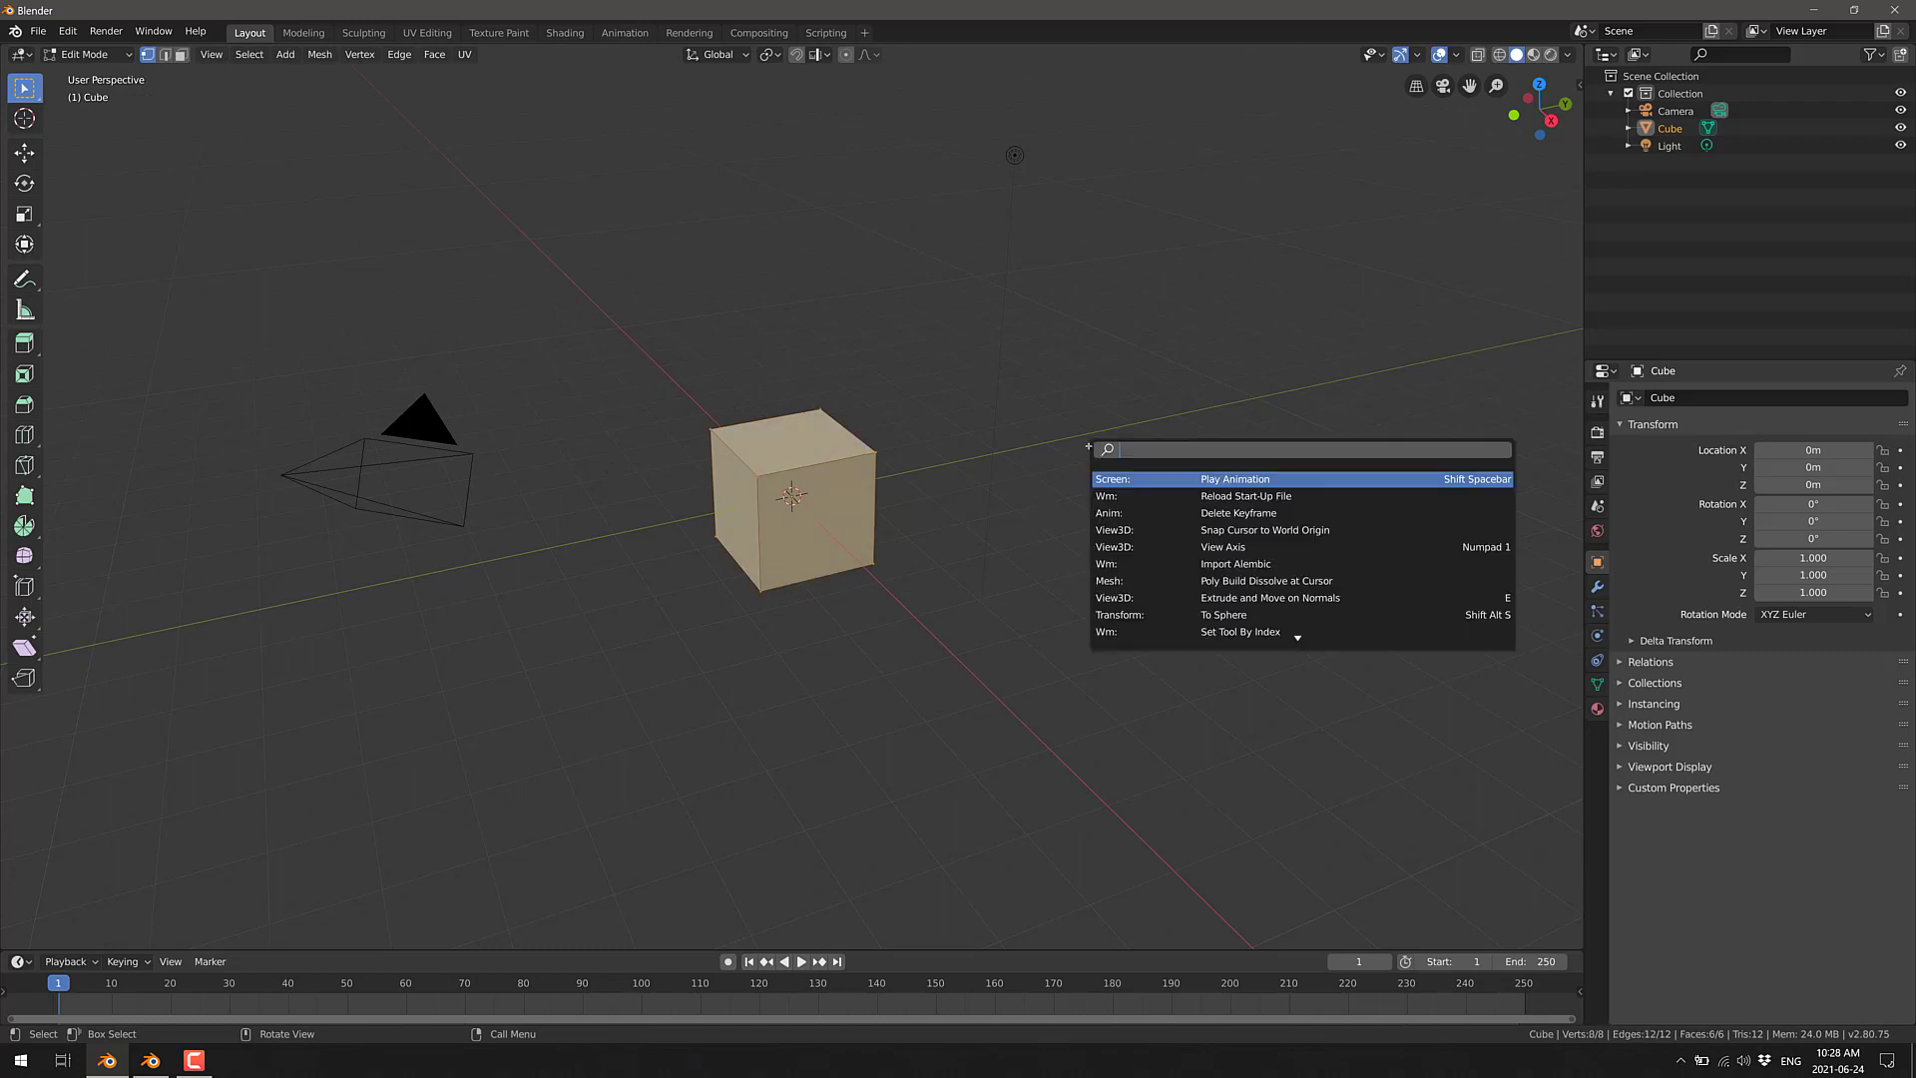
type("subd")
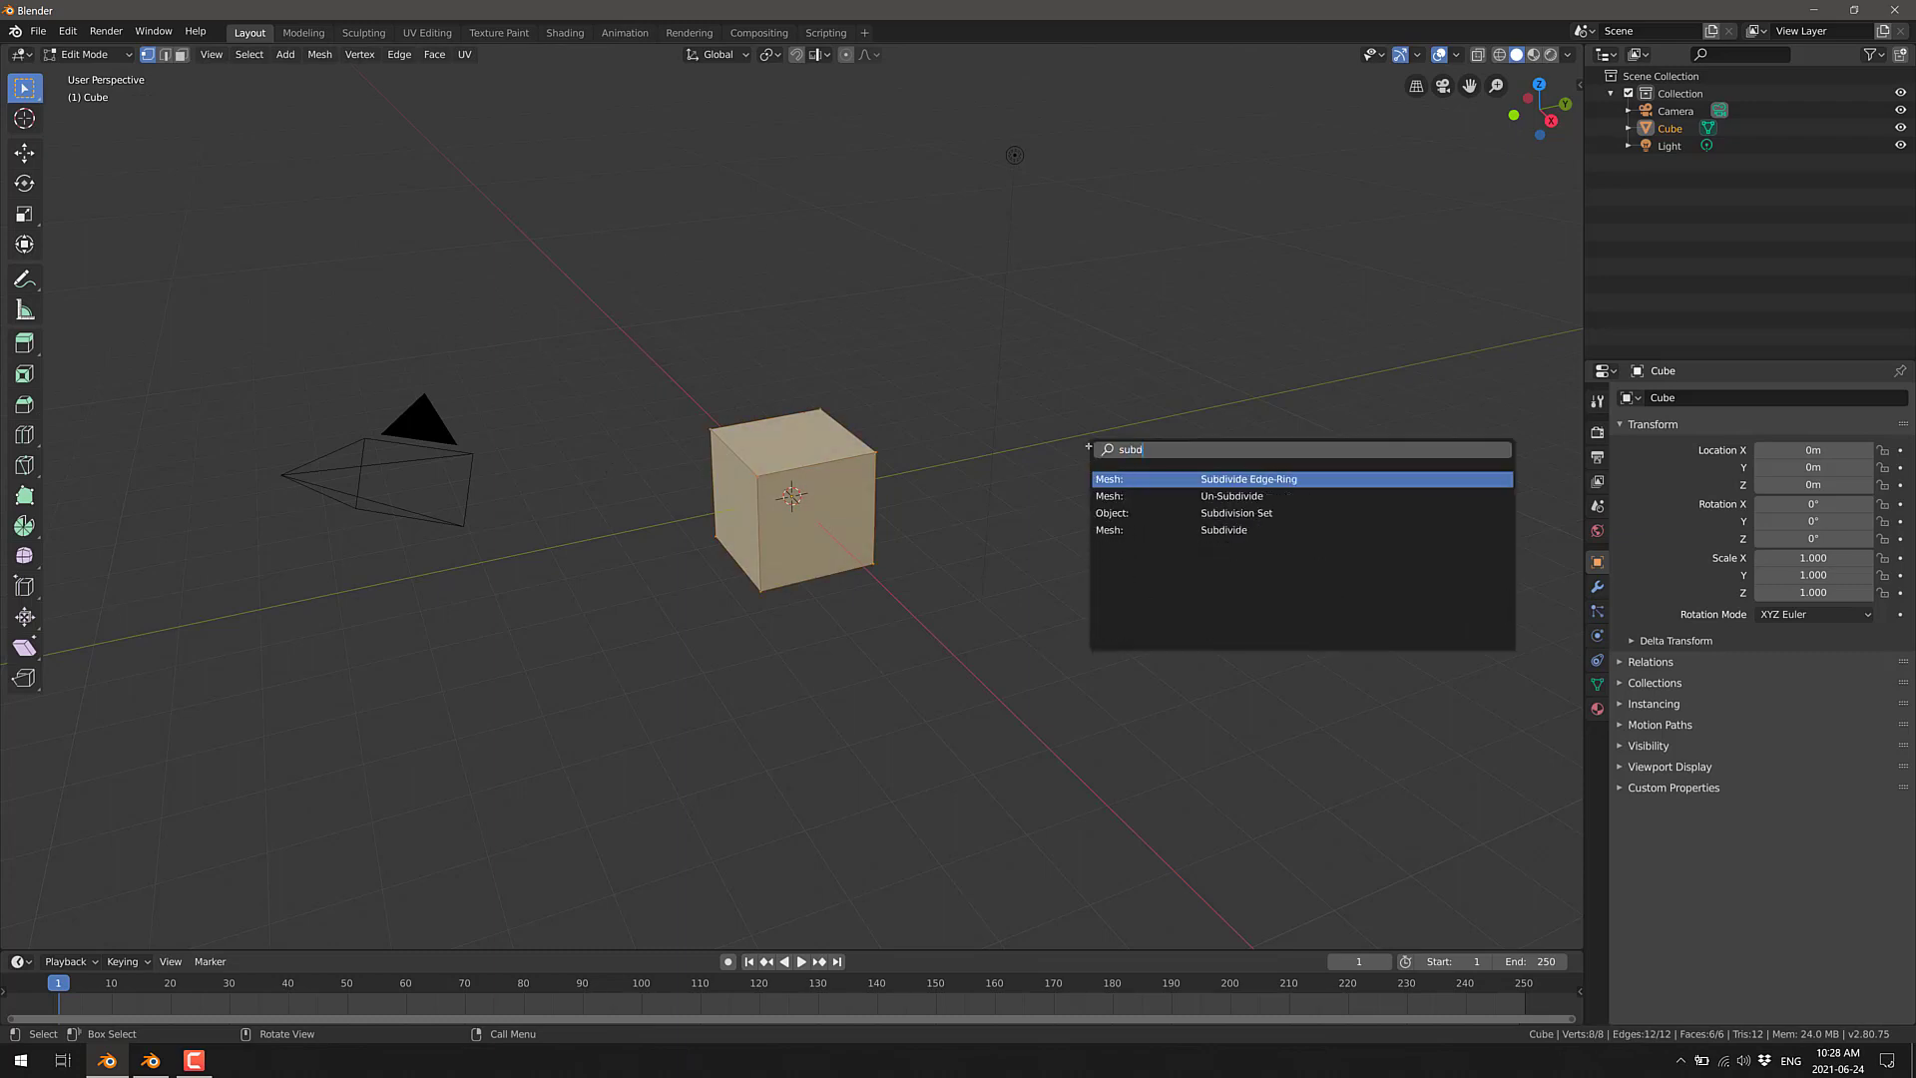
key("Down")
key("Down")
key("Down")
key("Return")
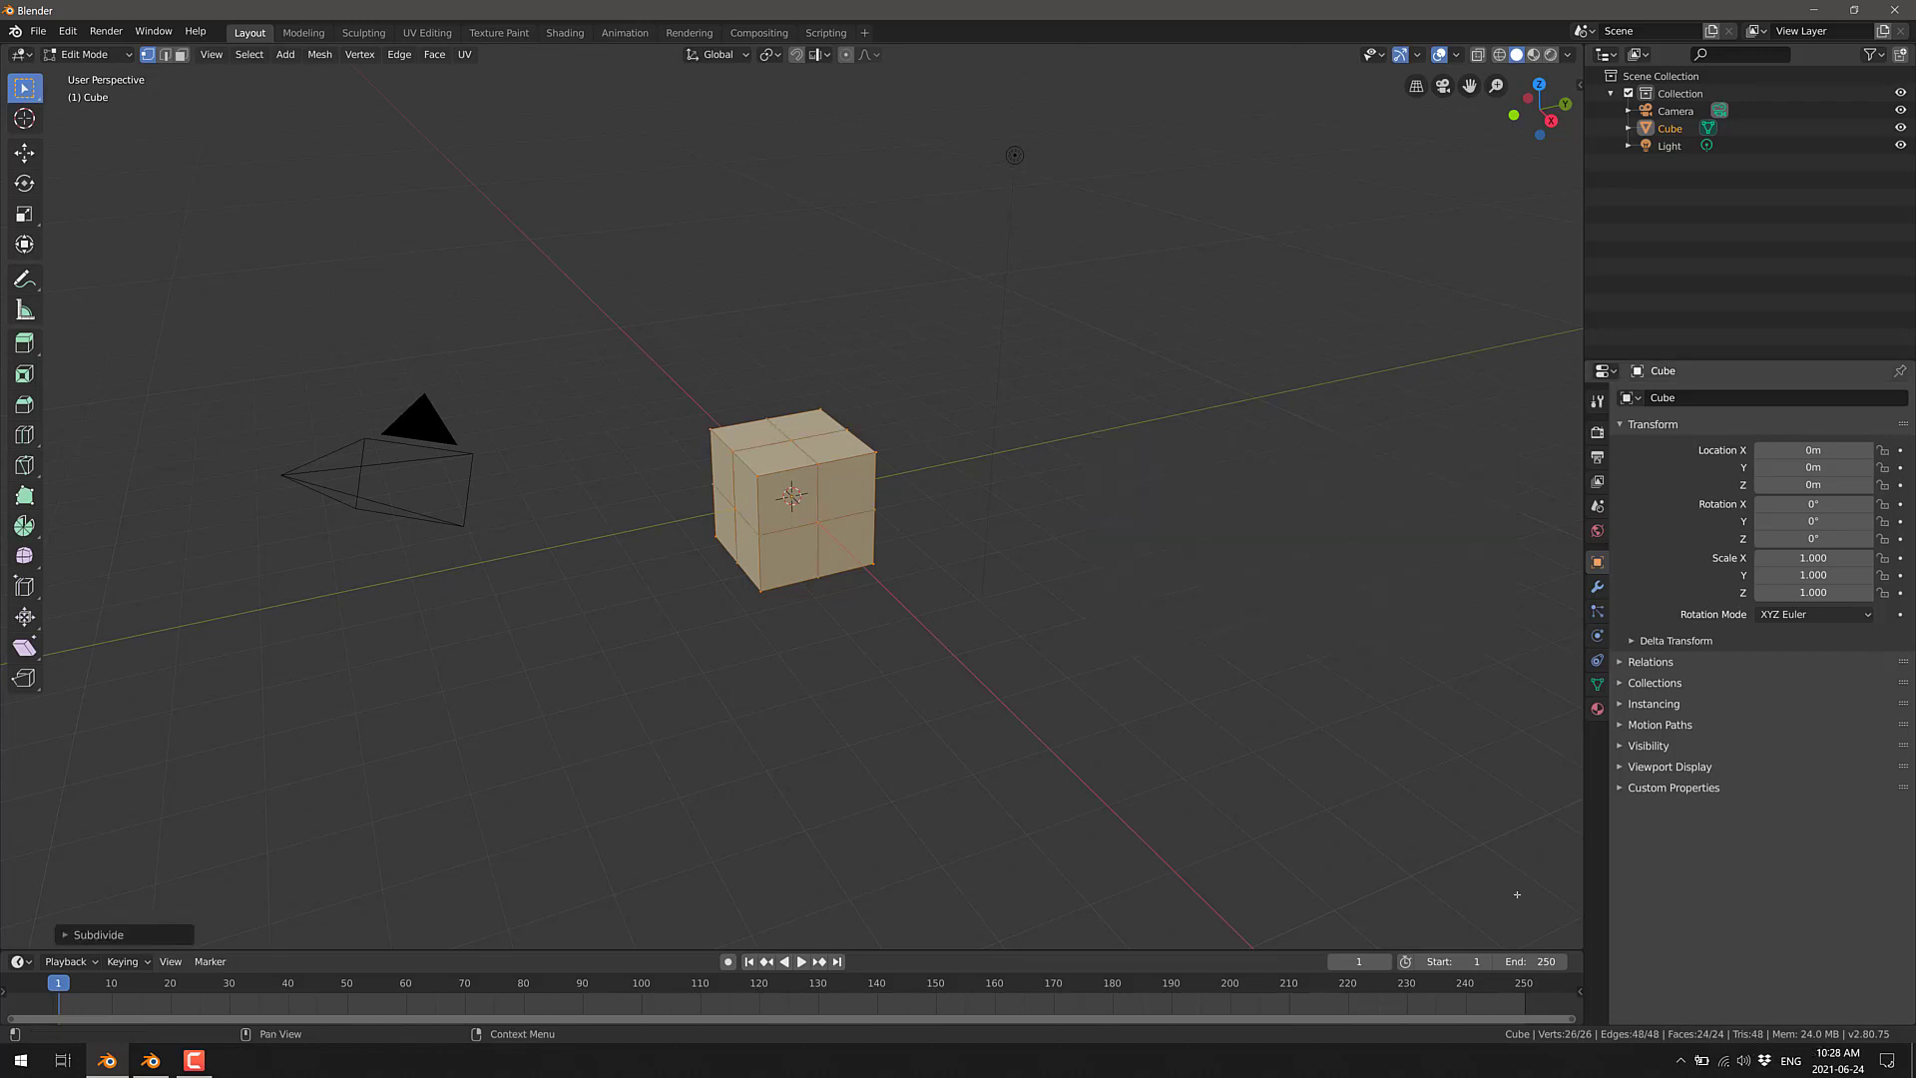
Repeat Subdivide on the whole cube mesh seven more times.
key("F3")
key("Return")
key("F3")
key("Return")
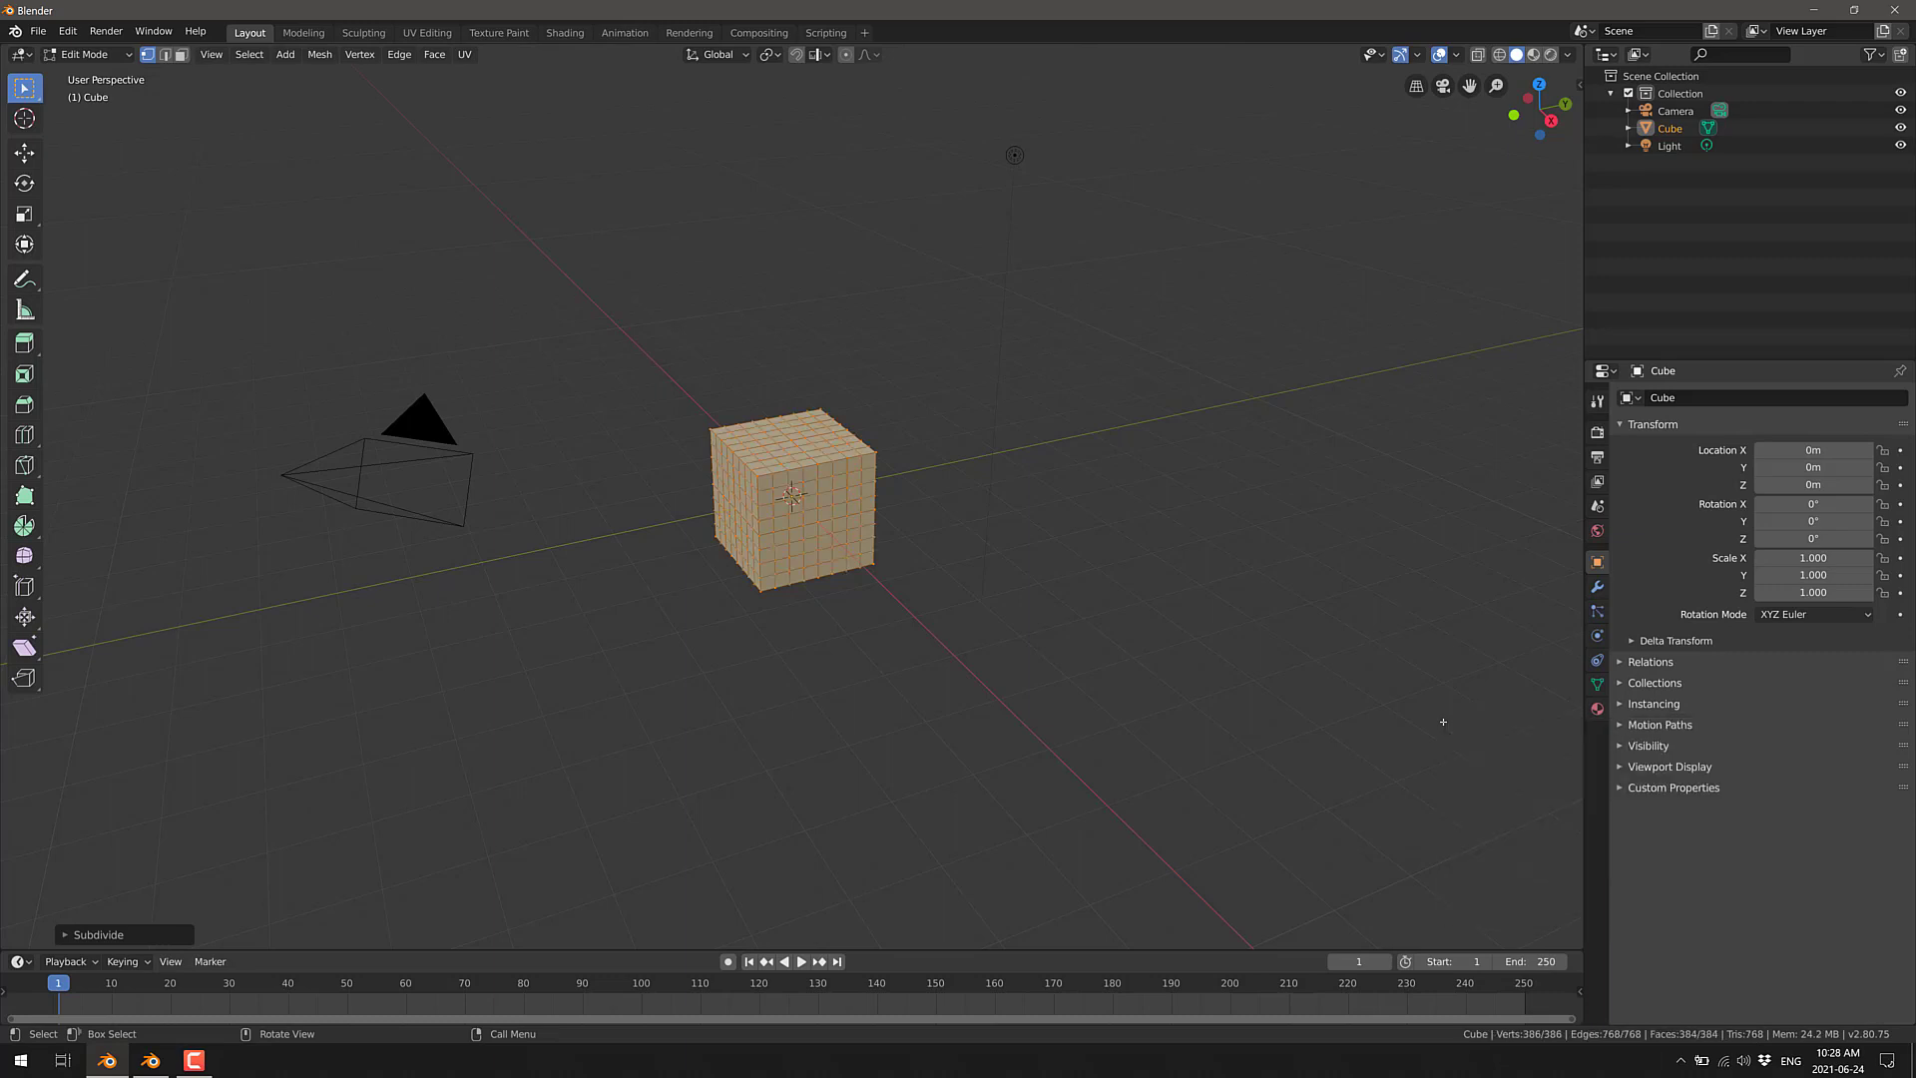
key("F3")
key("Return")
key("F3")
key("Return")
key("F3")
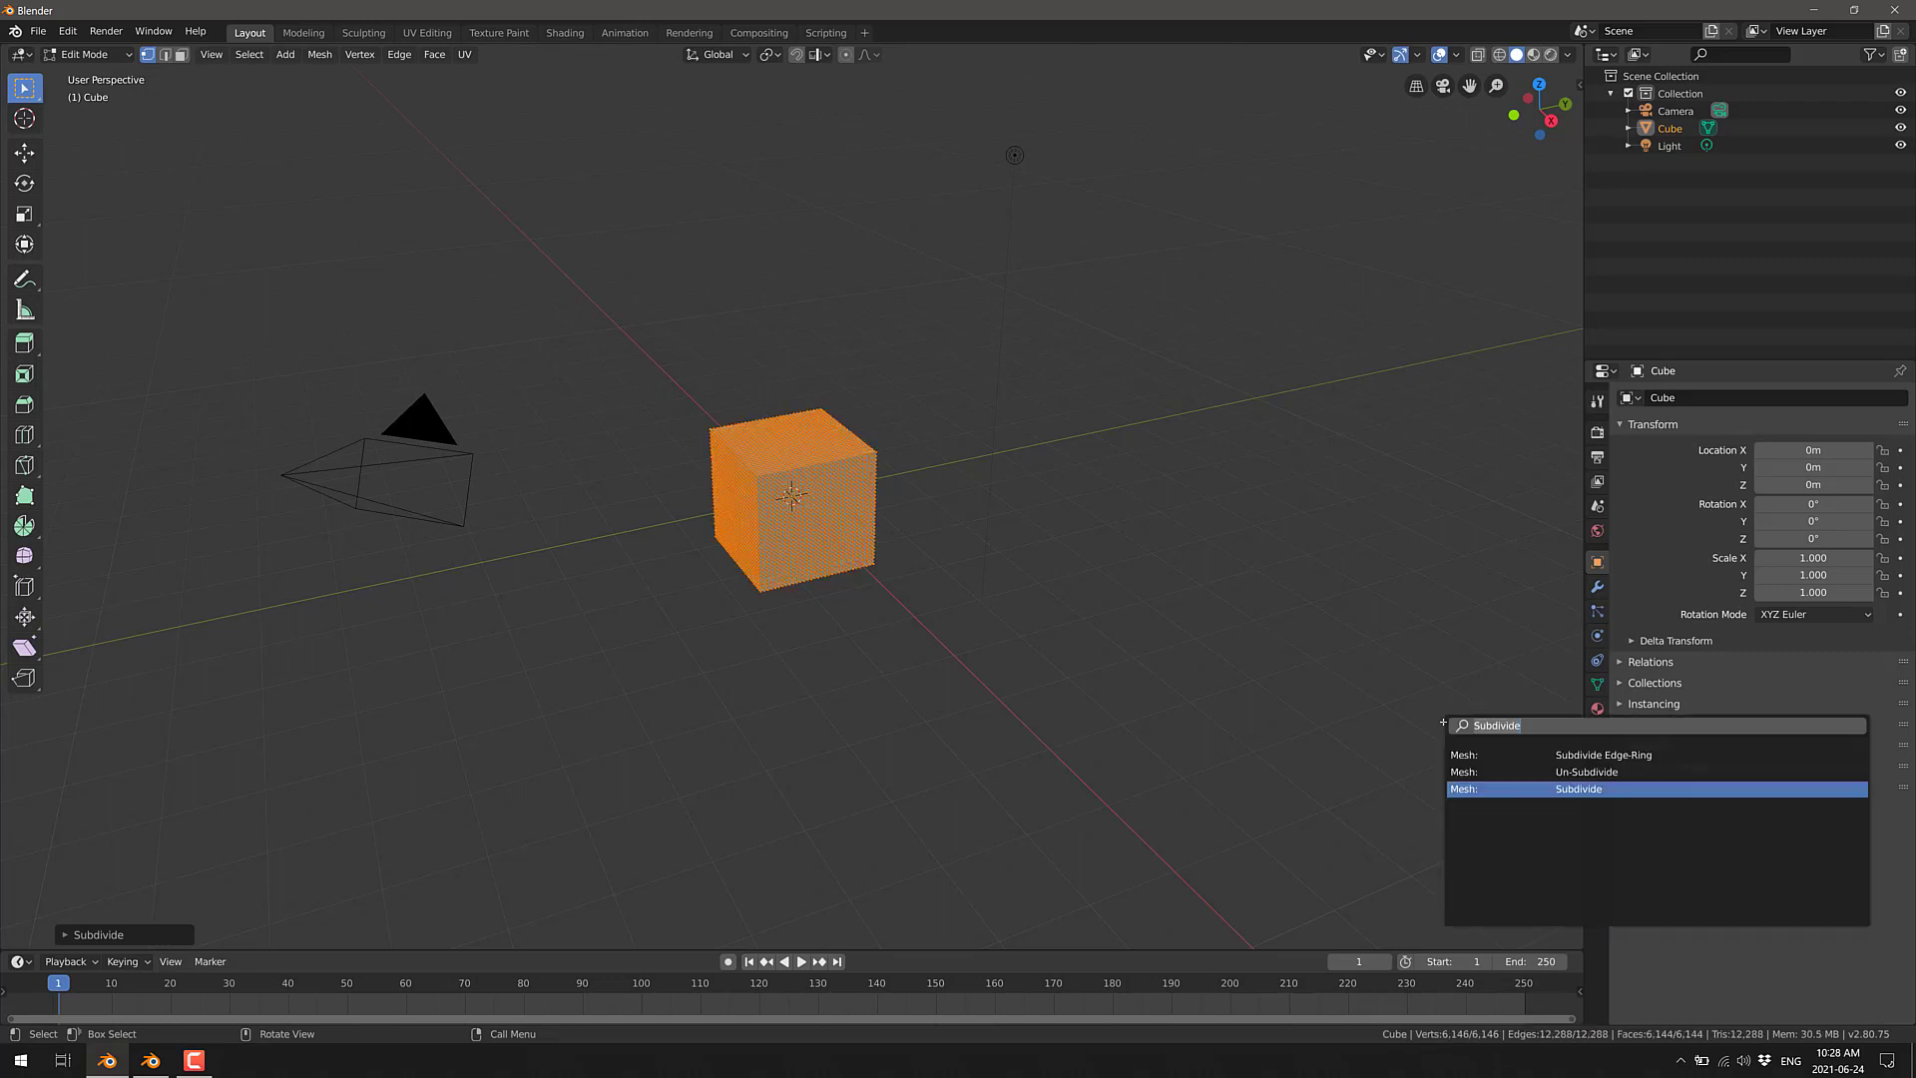
key("Return")
key("F3")
key("Return")
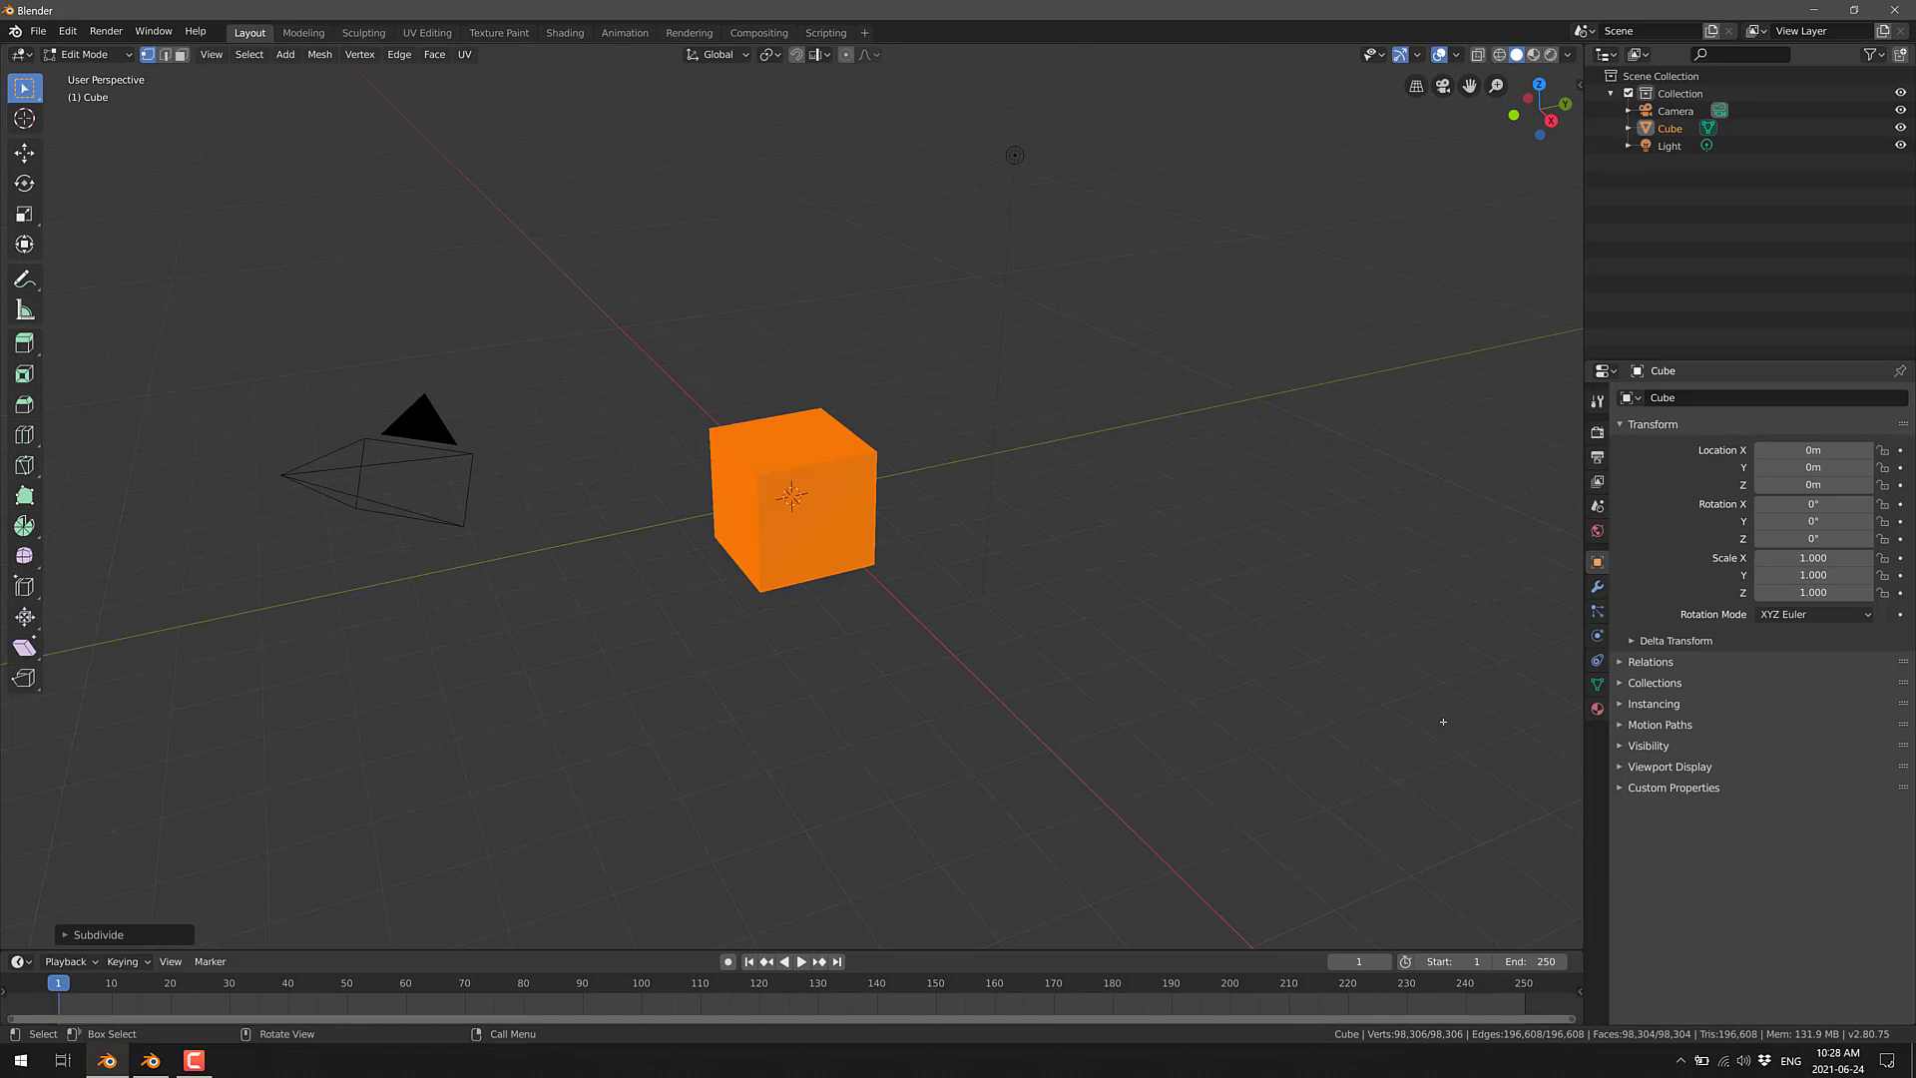
key("F3")
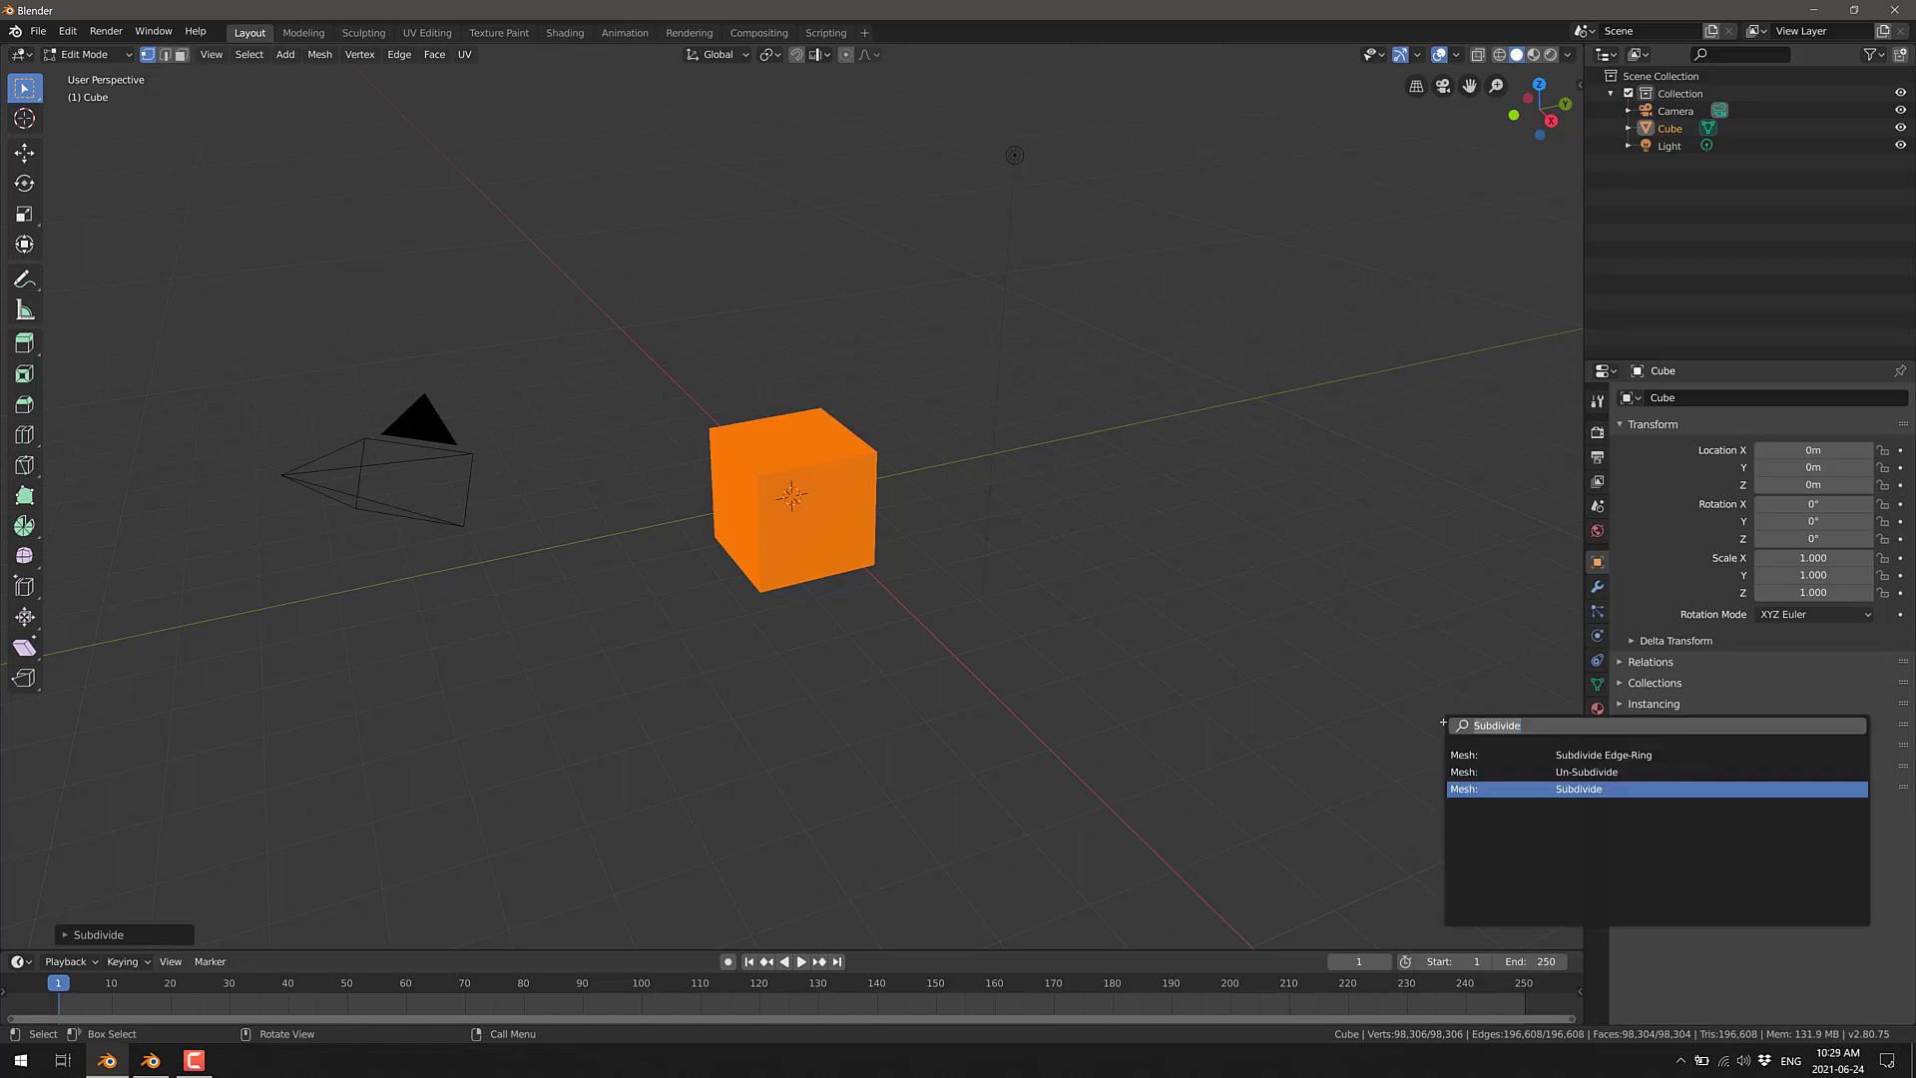
key("Return")
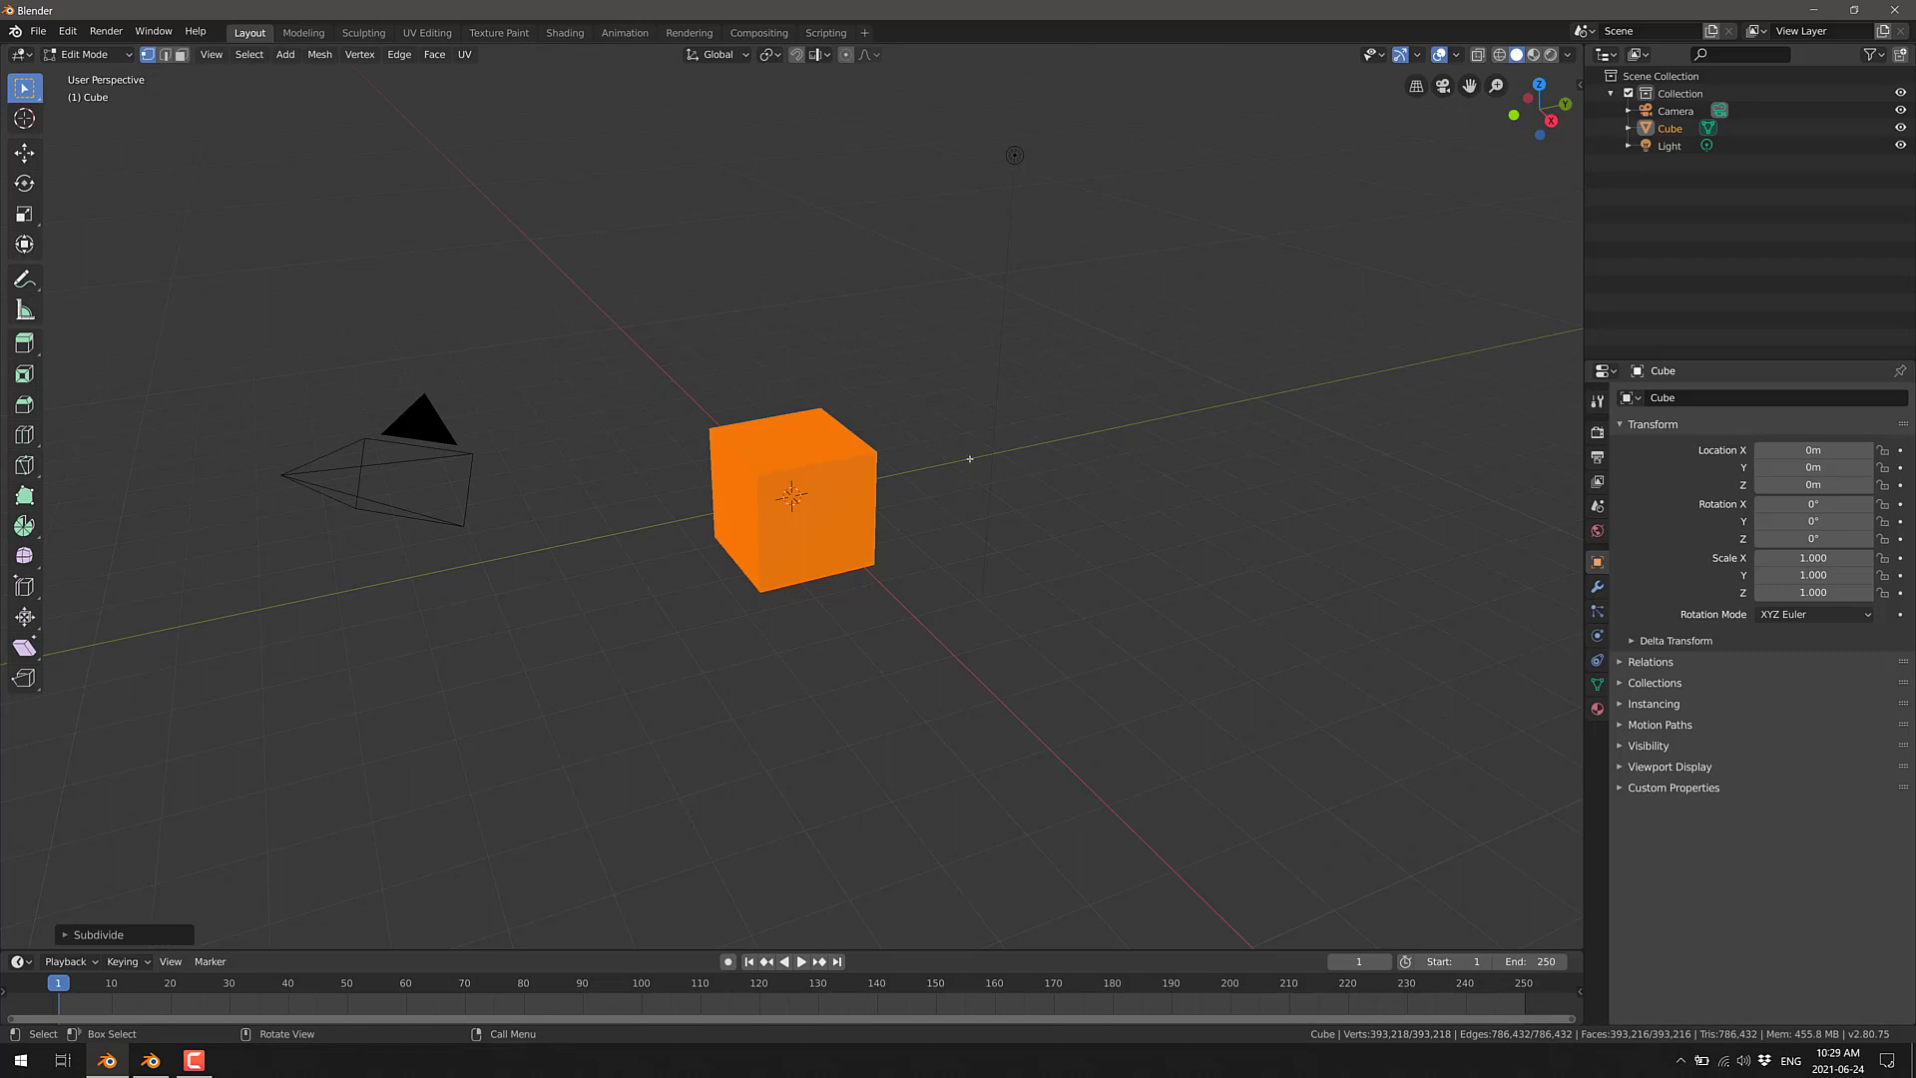
Box-select only the vertices around the cube's upper right corner and move them outward about 0.35 m.
key("alt+a")
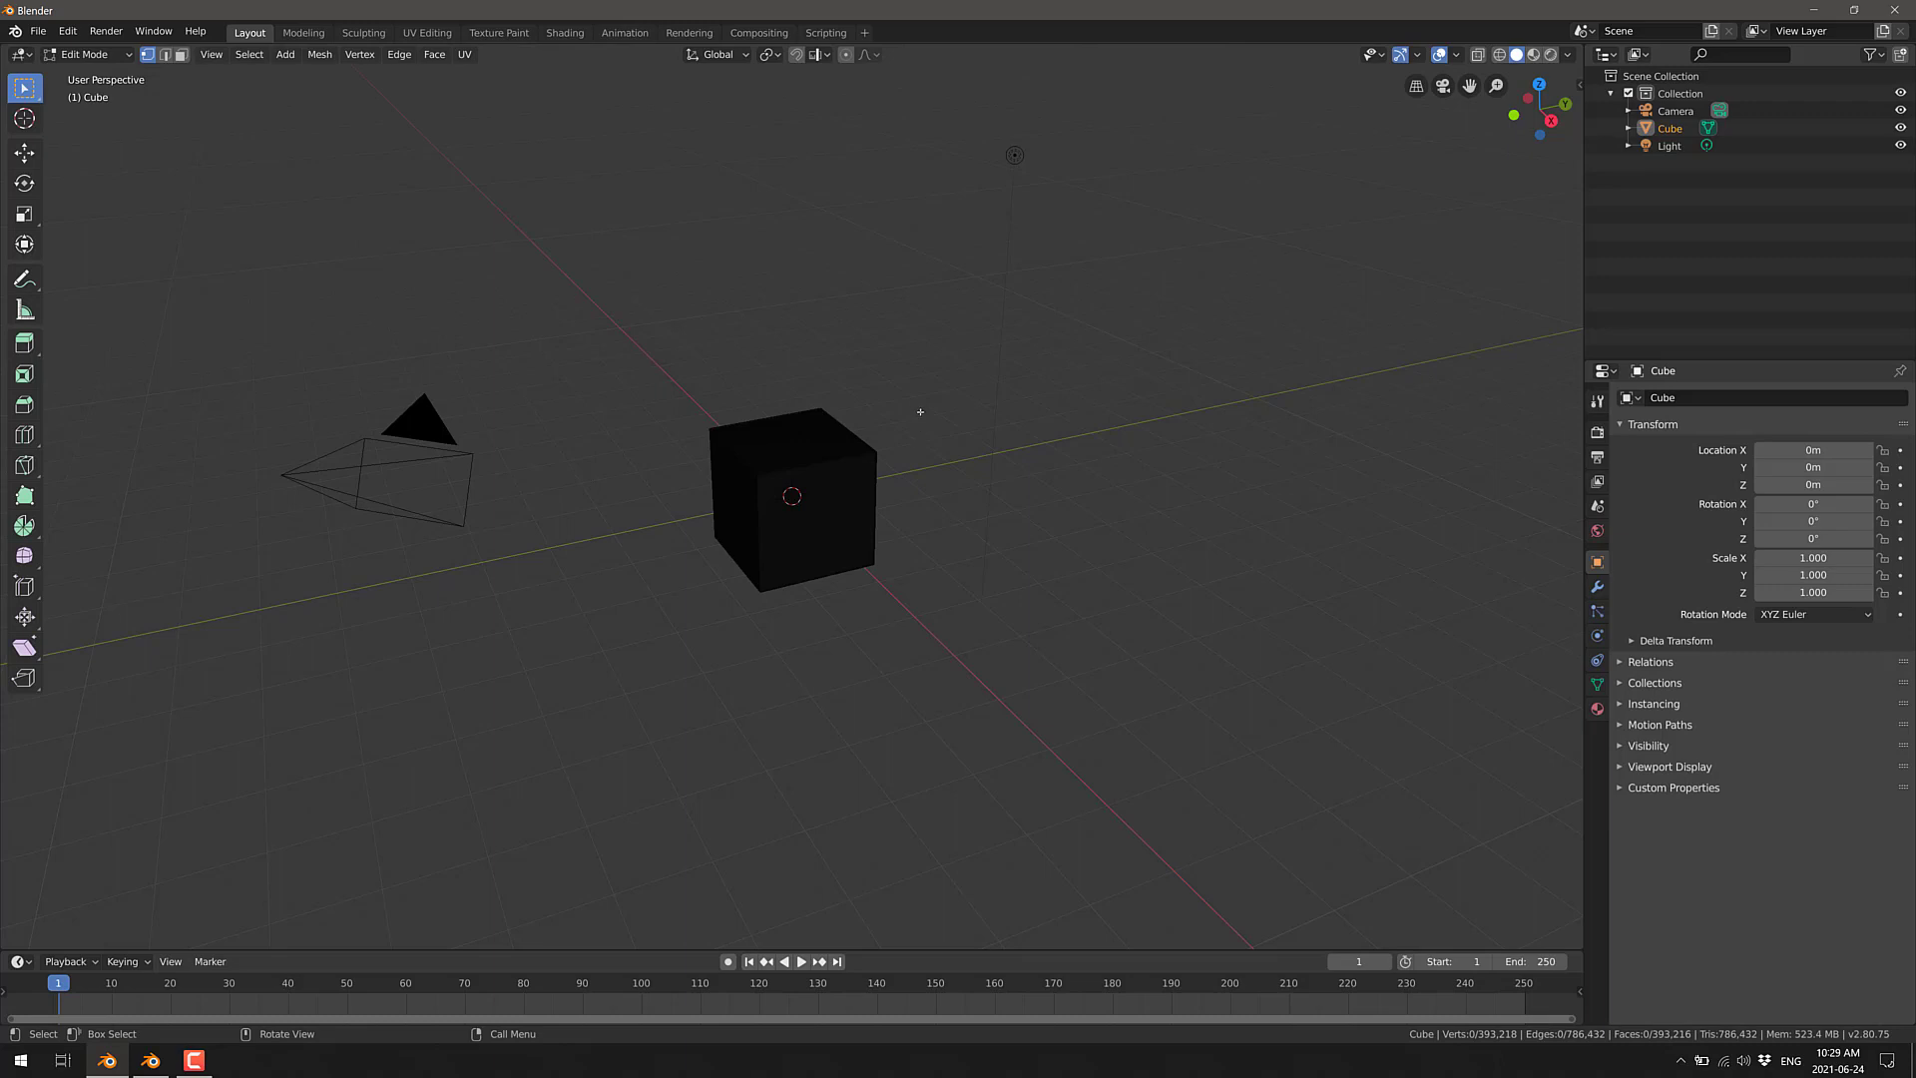
key("b")
left_click_drag(908, 420, 823, 505)
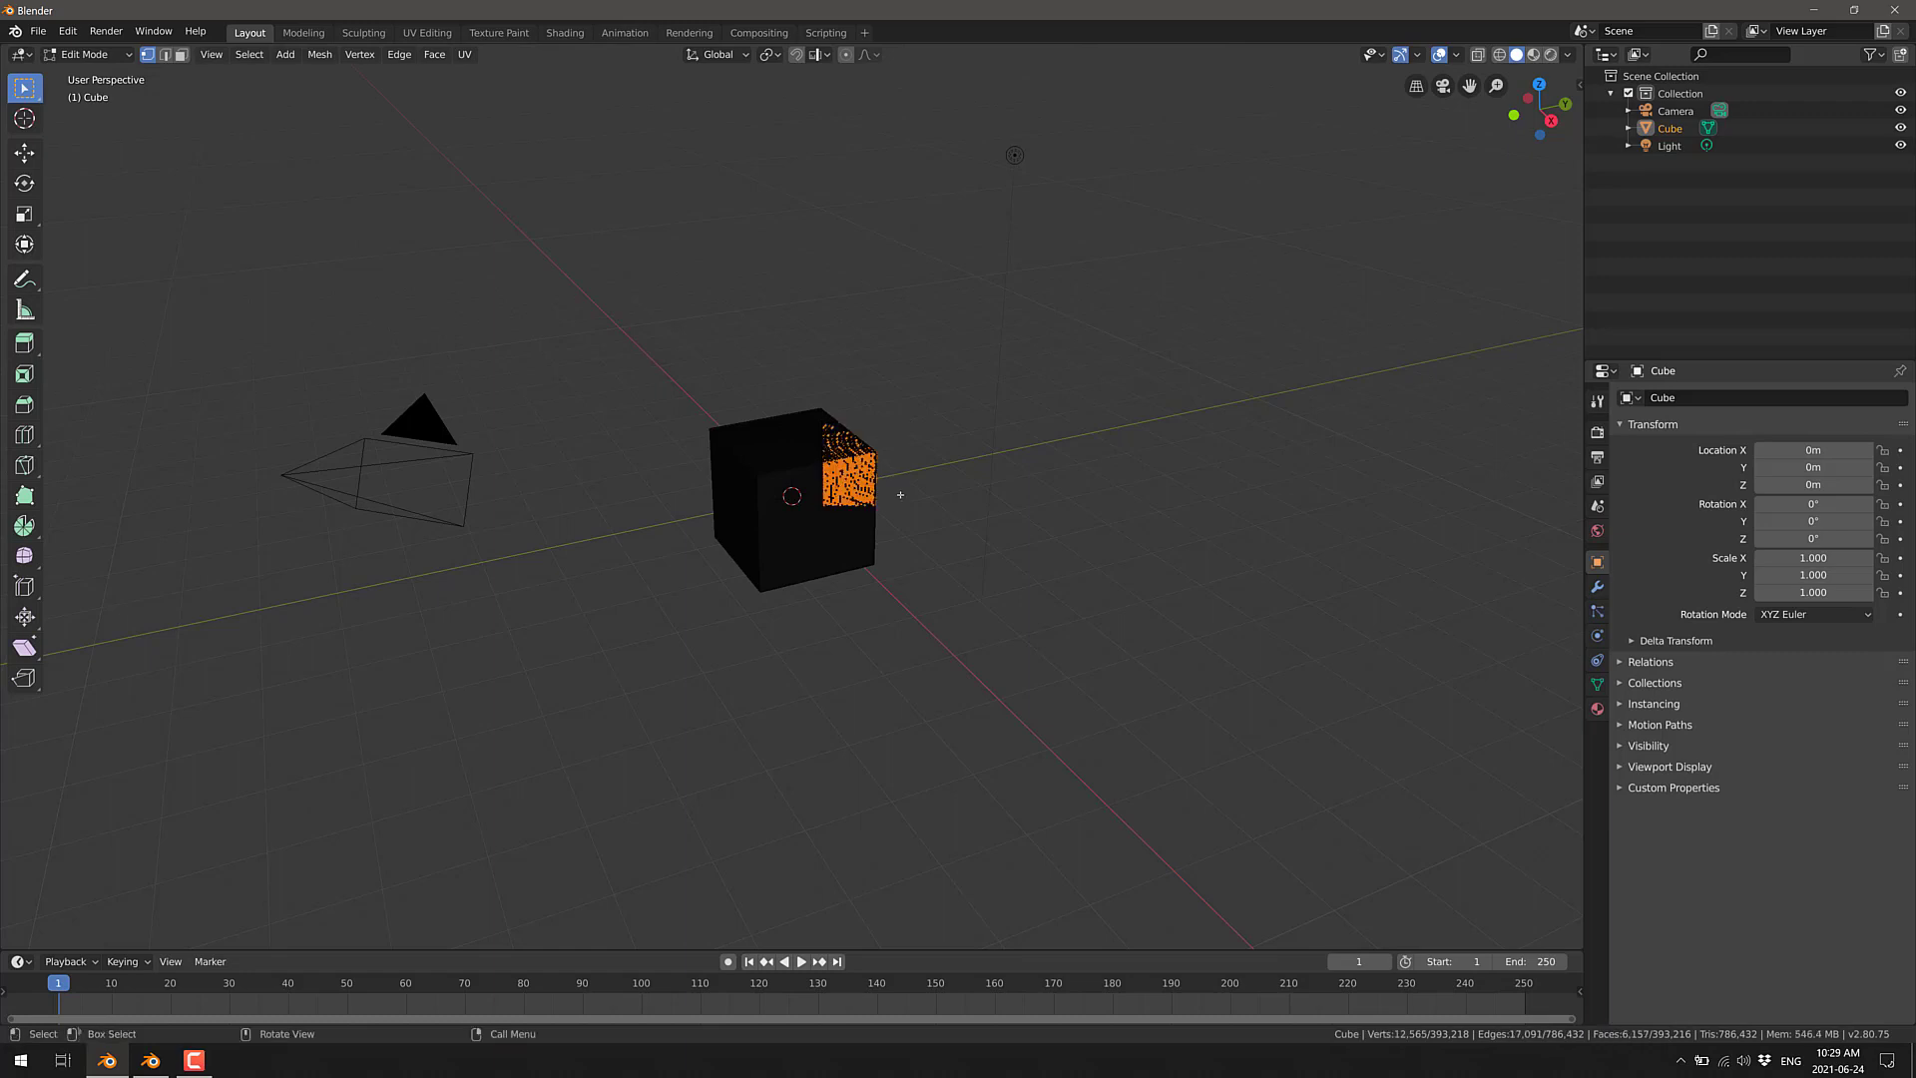
key("g")
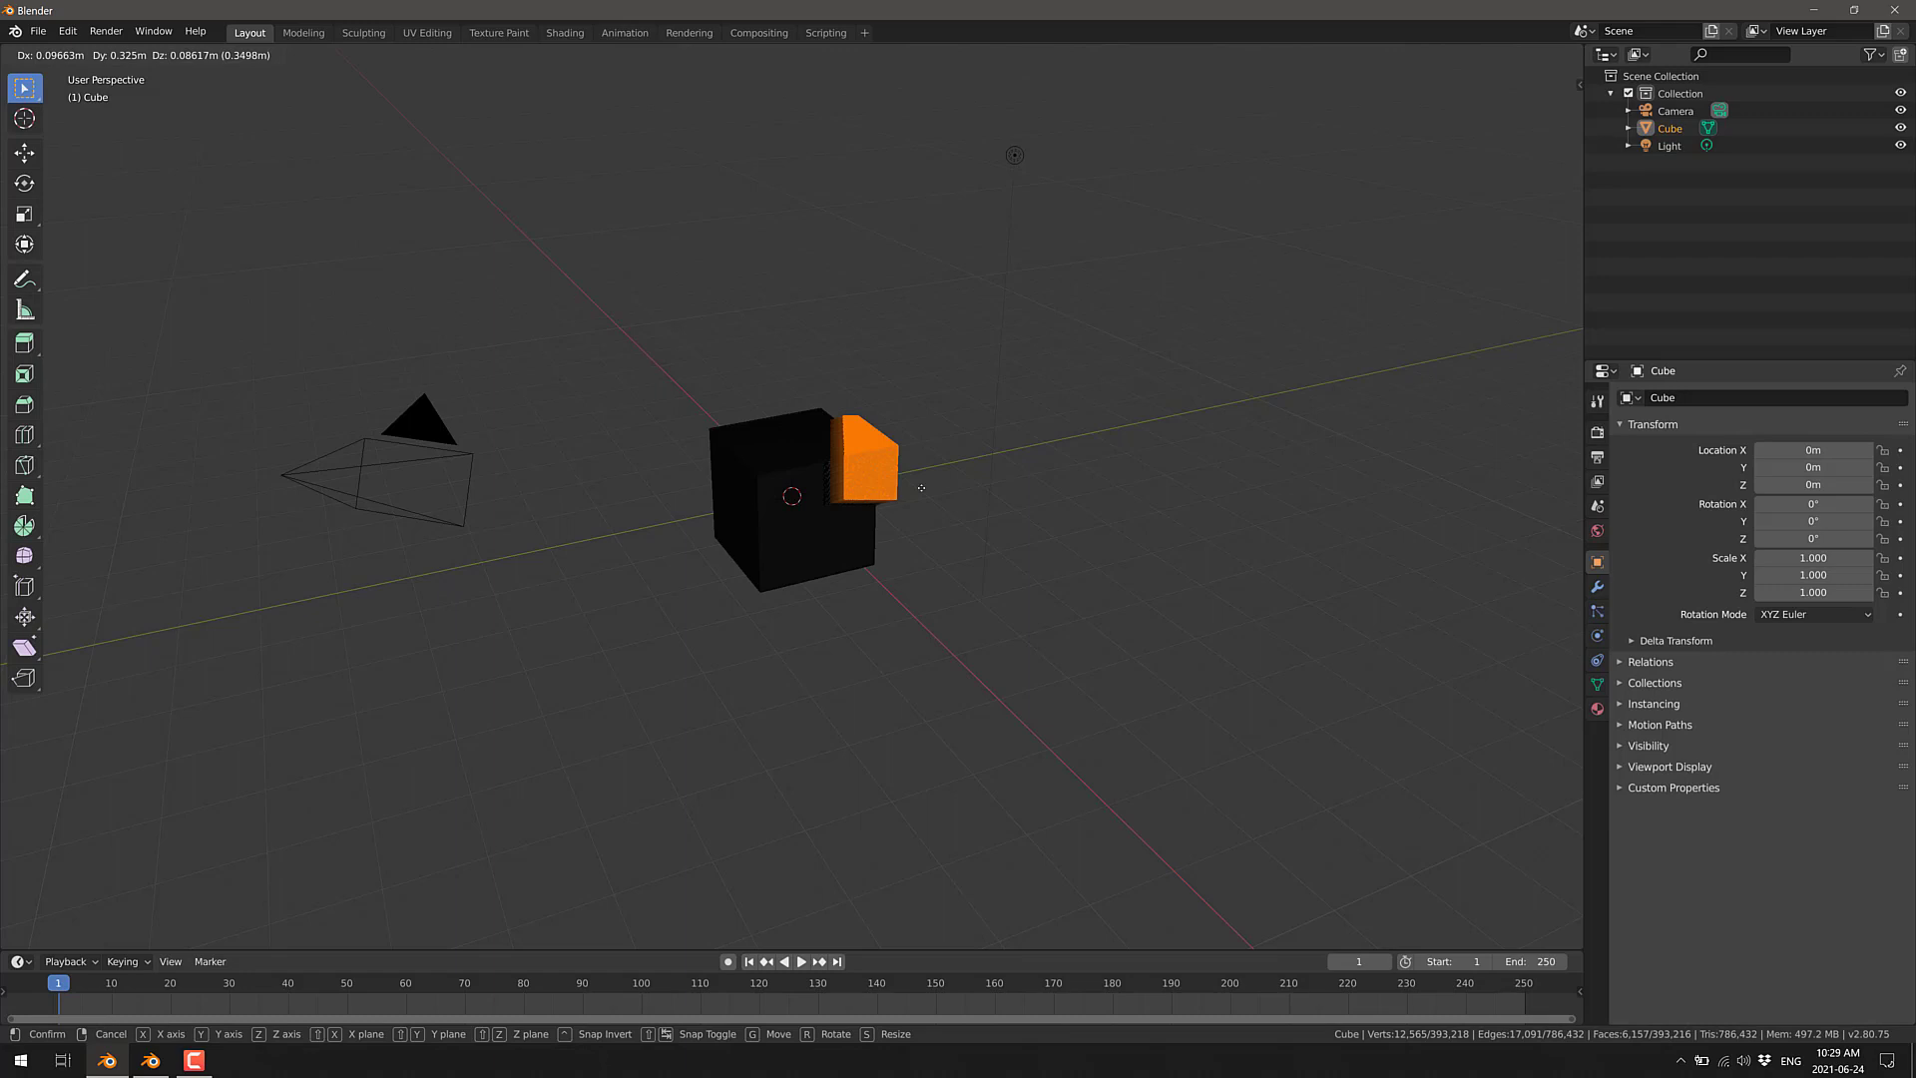
left_click(922, 488)
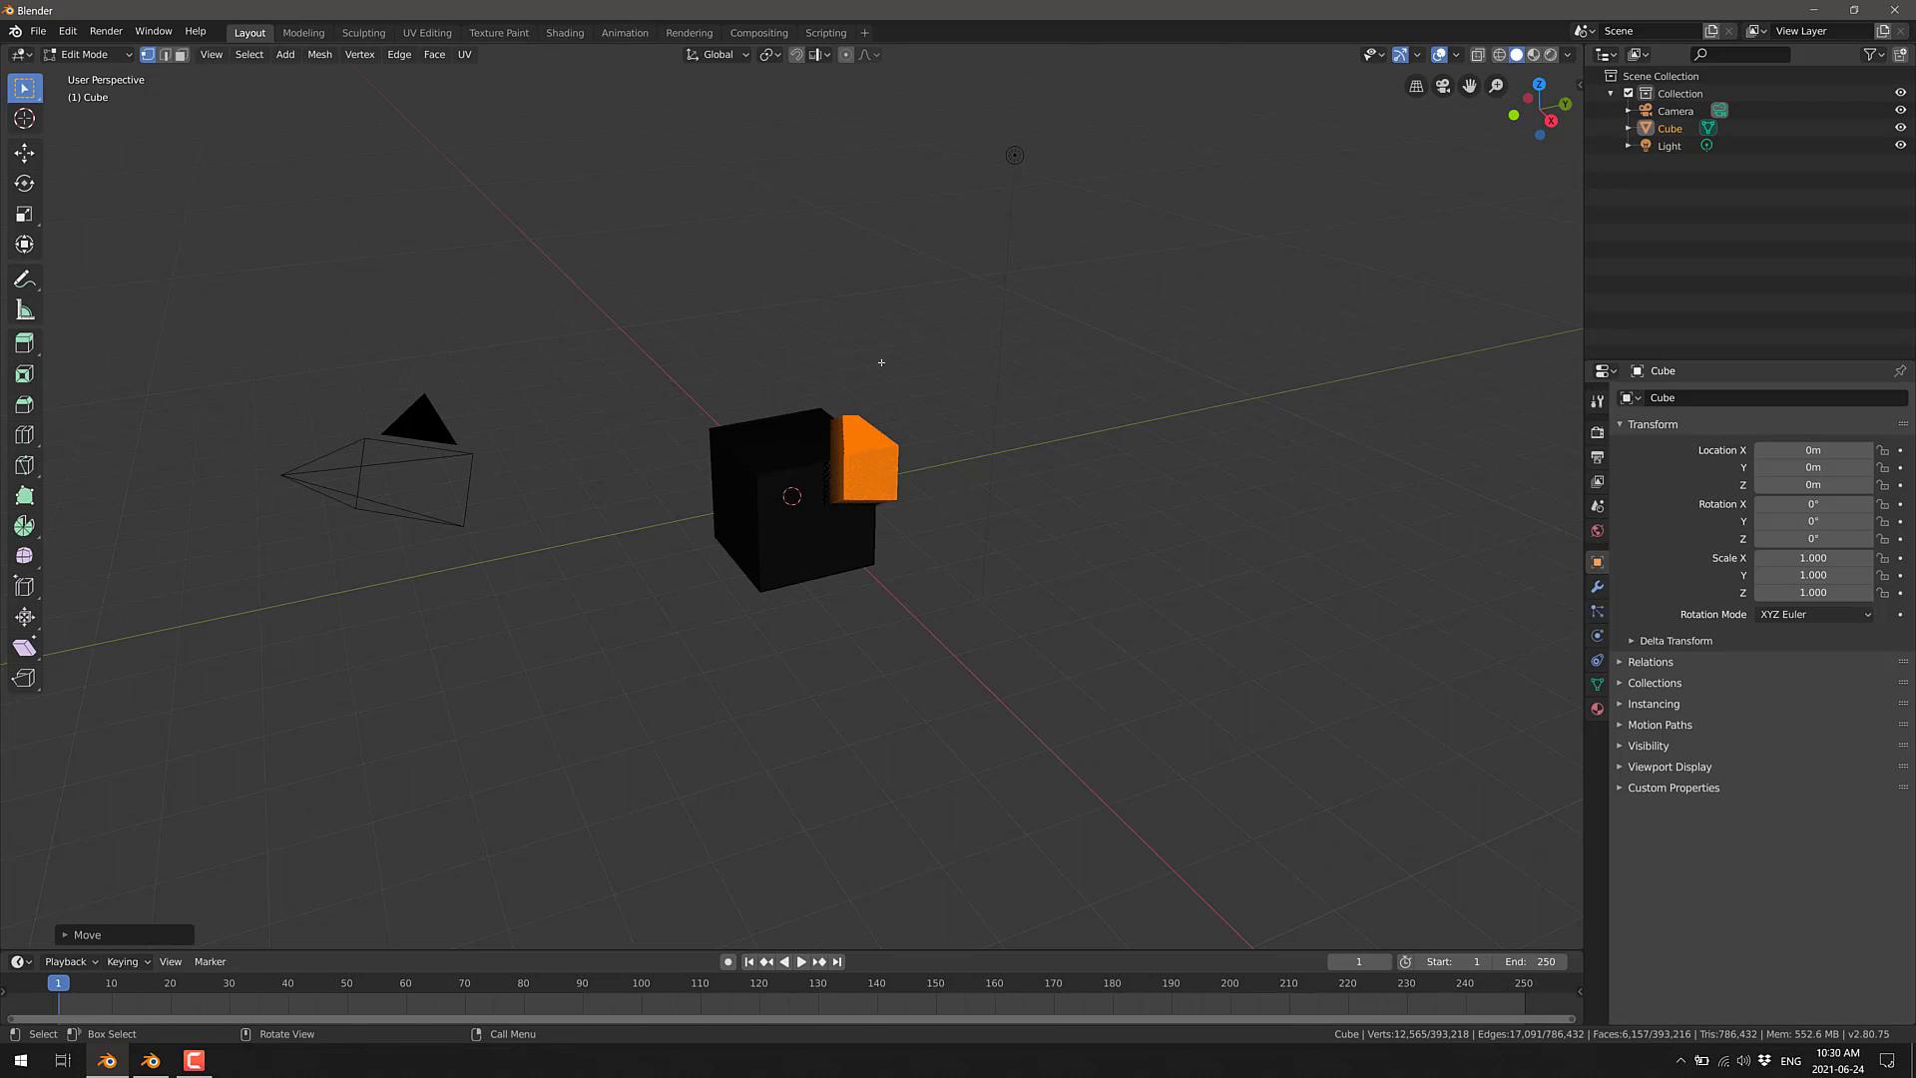
Switch to the Blender 3.0.0 Alpha window and dismiss its splash screen.
key("alt+Tab")
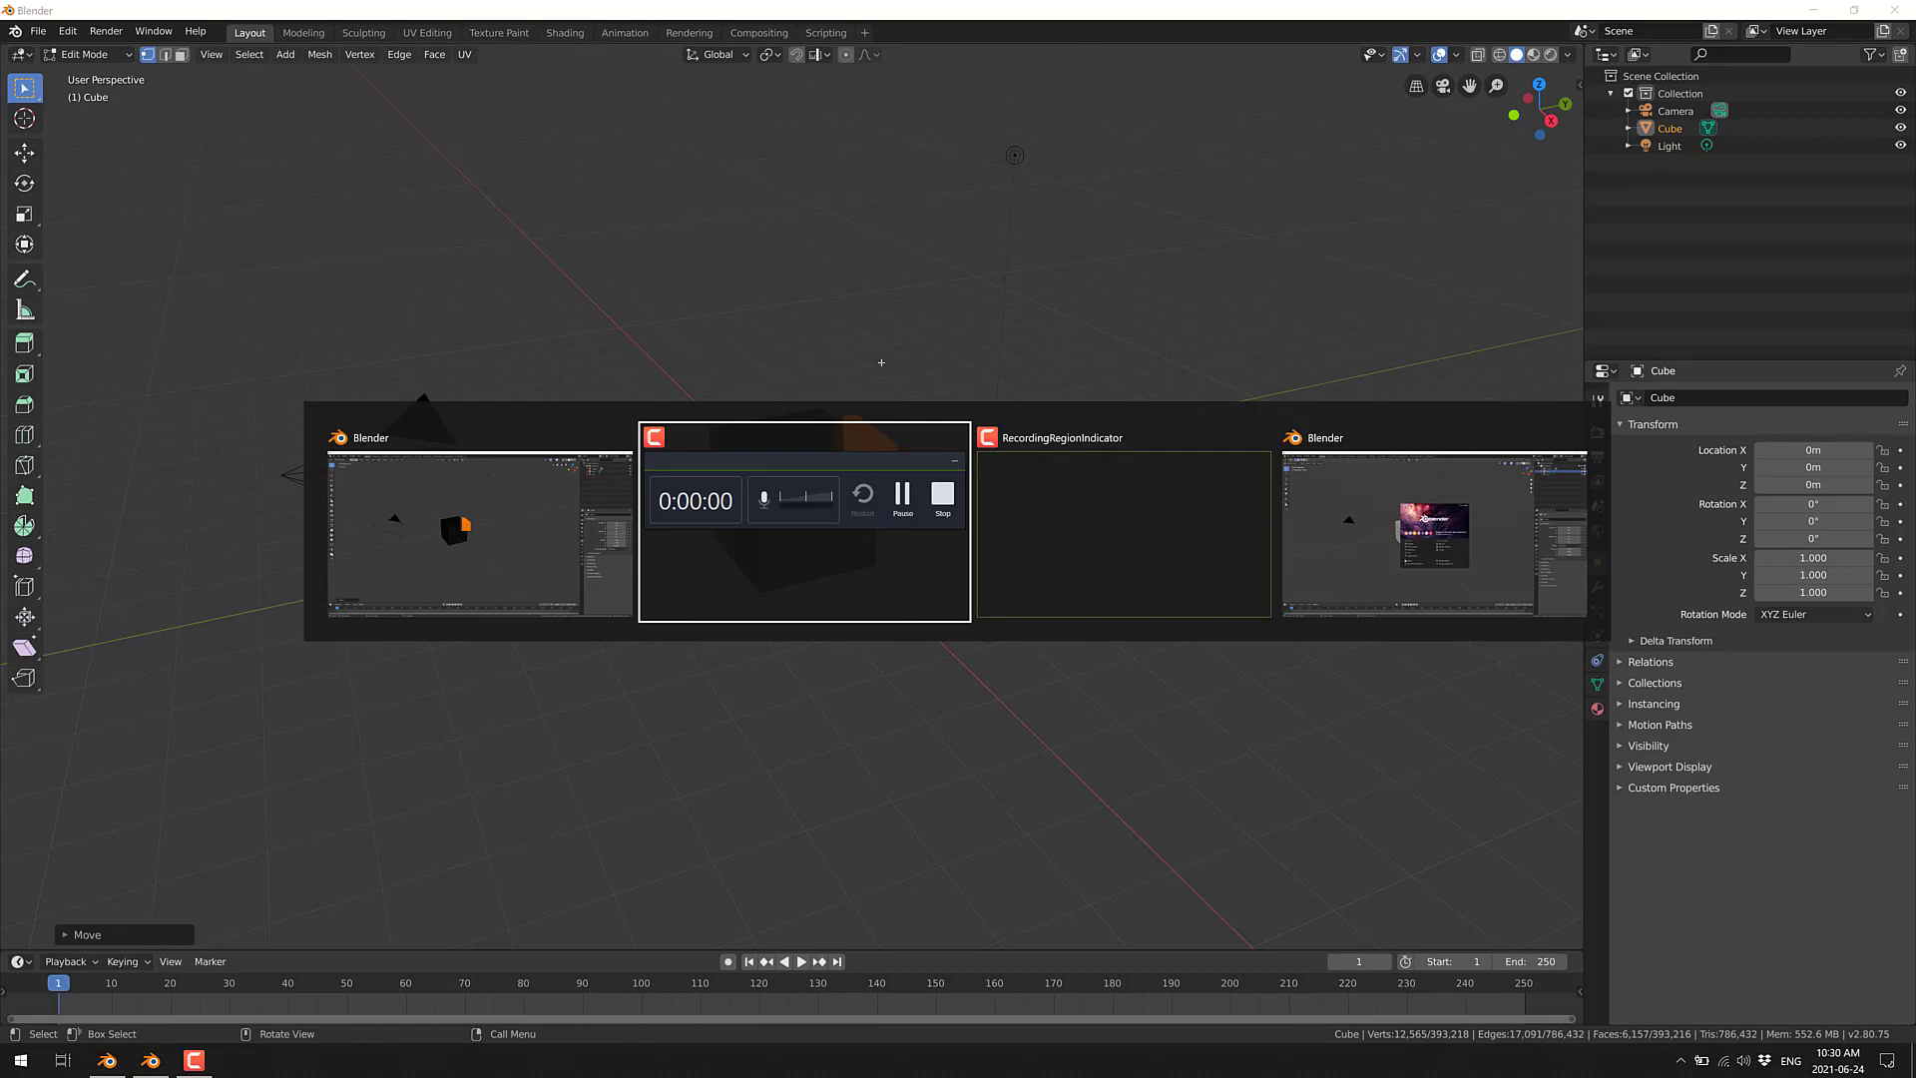
key("alt+Tab")
key("alt+Tab")
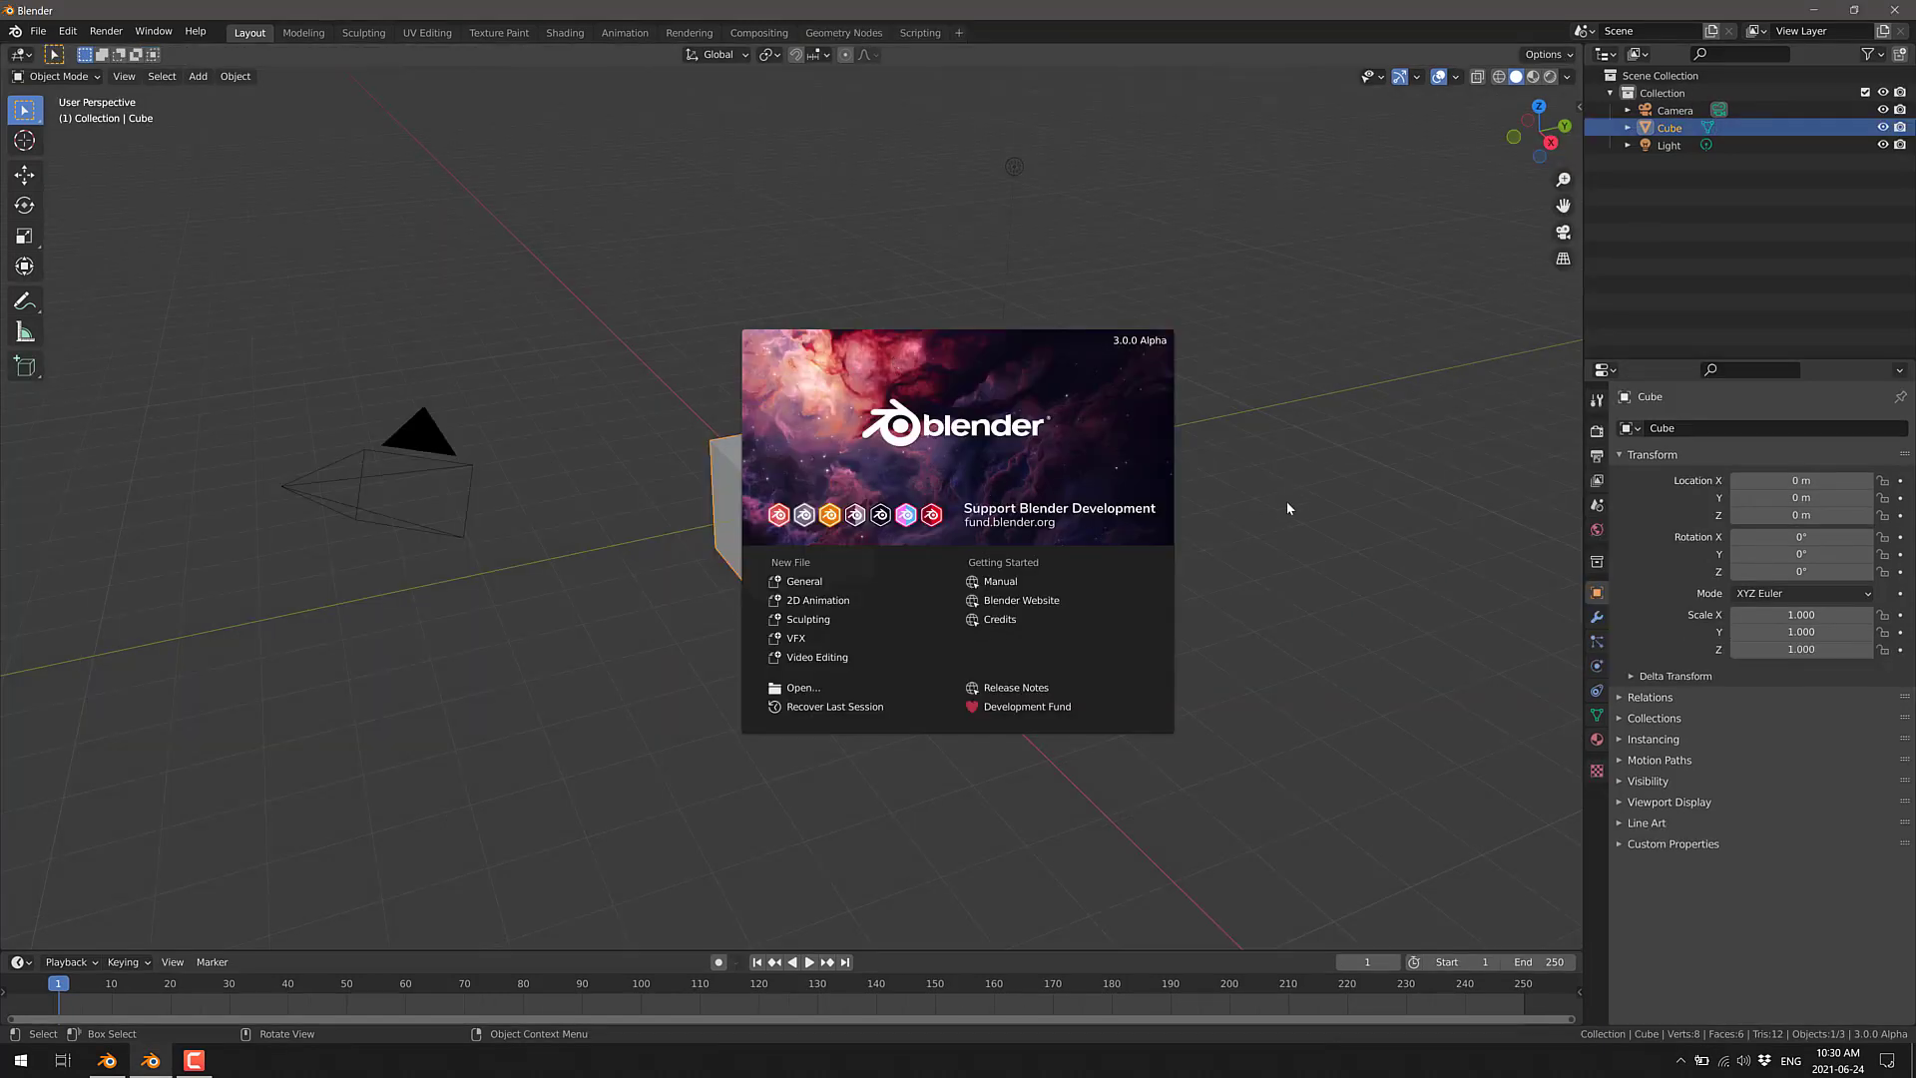
left_click(1221, 610)
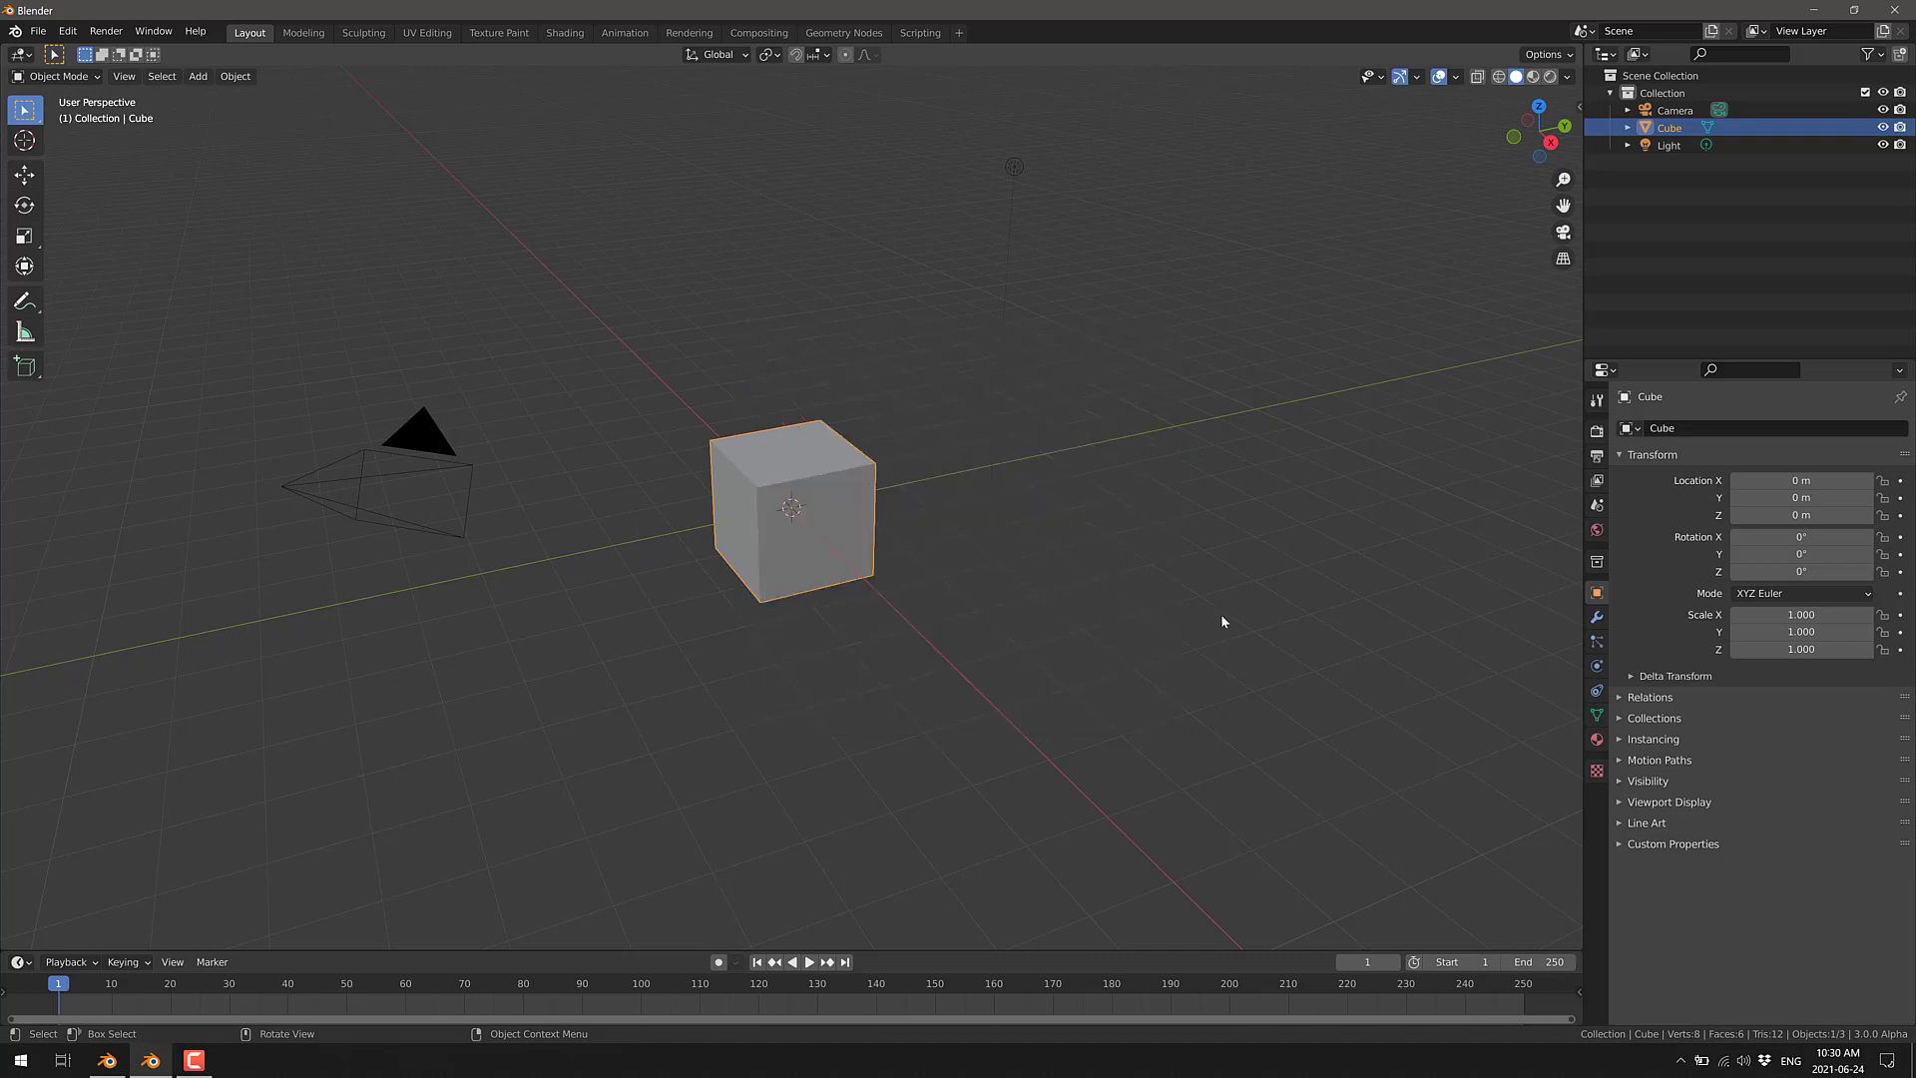
Enter Edit Mode on the default cube and subdivide its whole mesh once.
key("Tab")
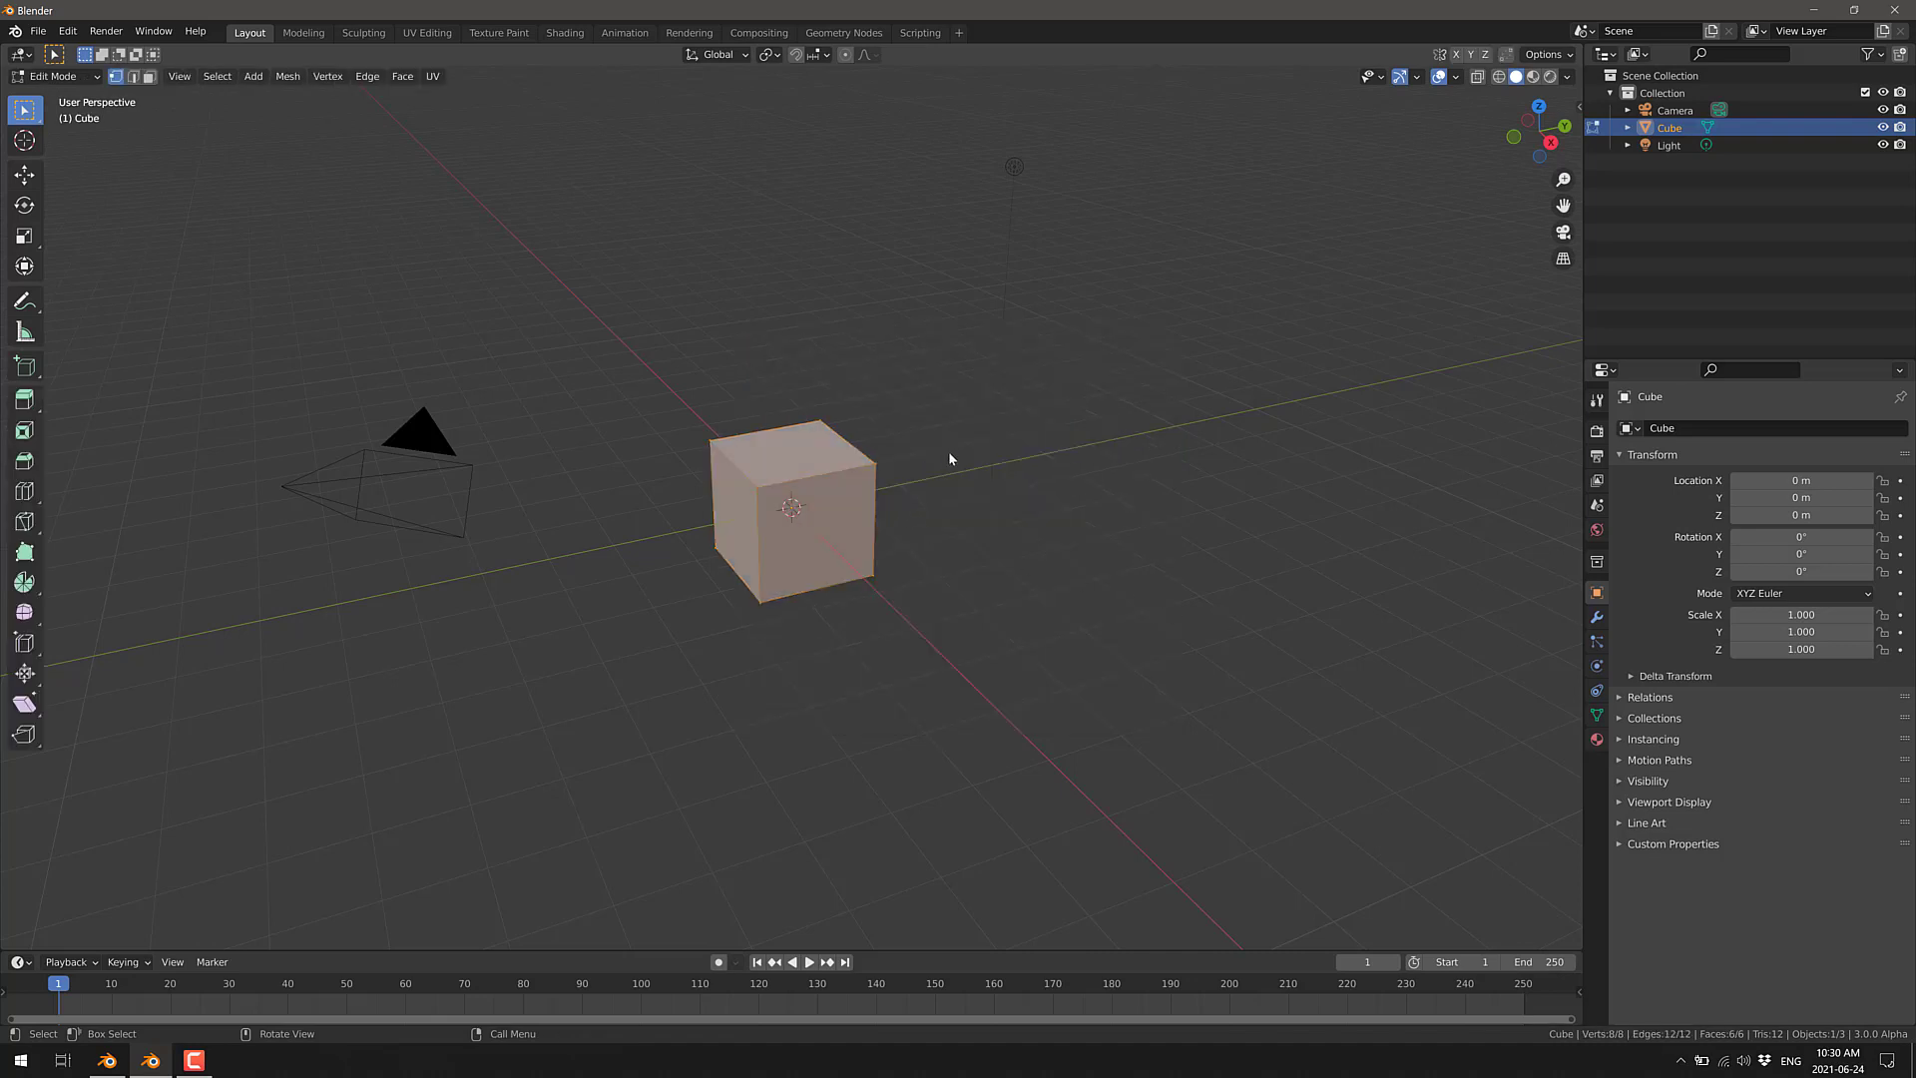
key("F3")
type("su")
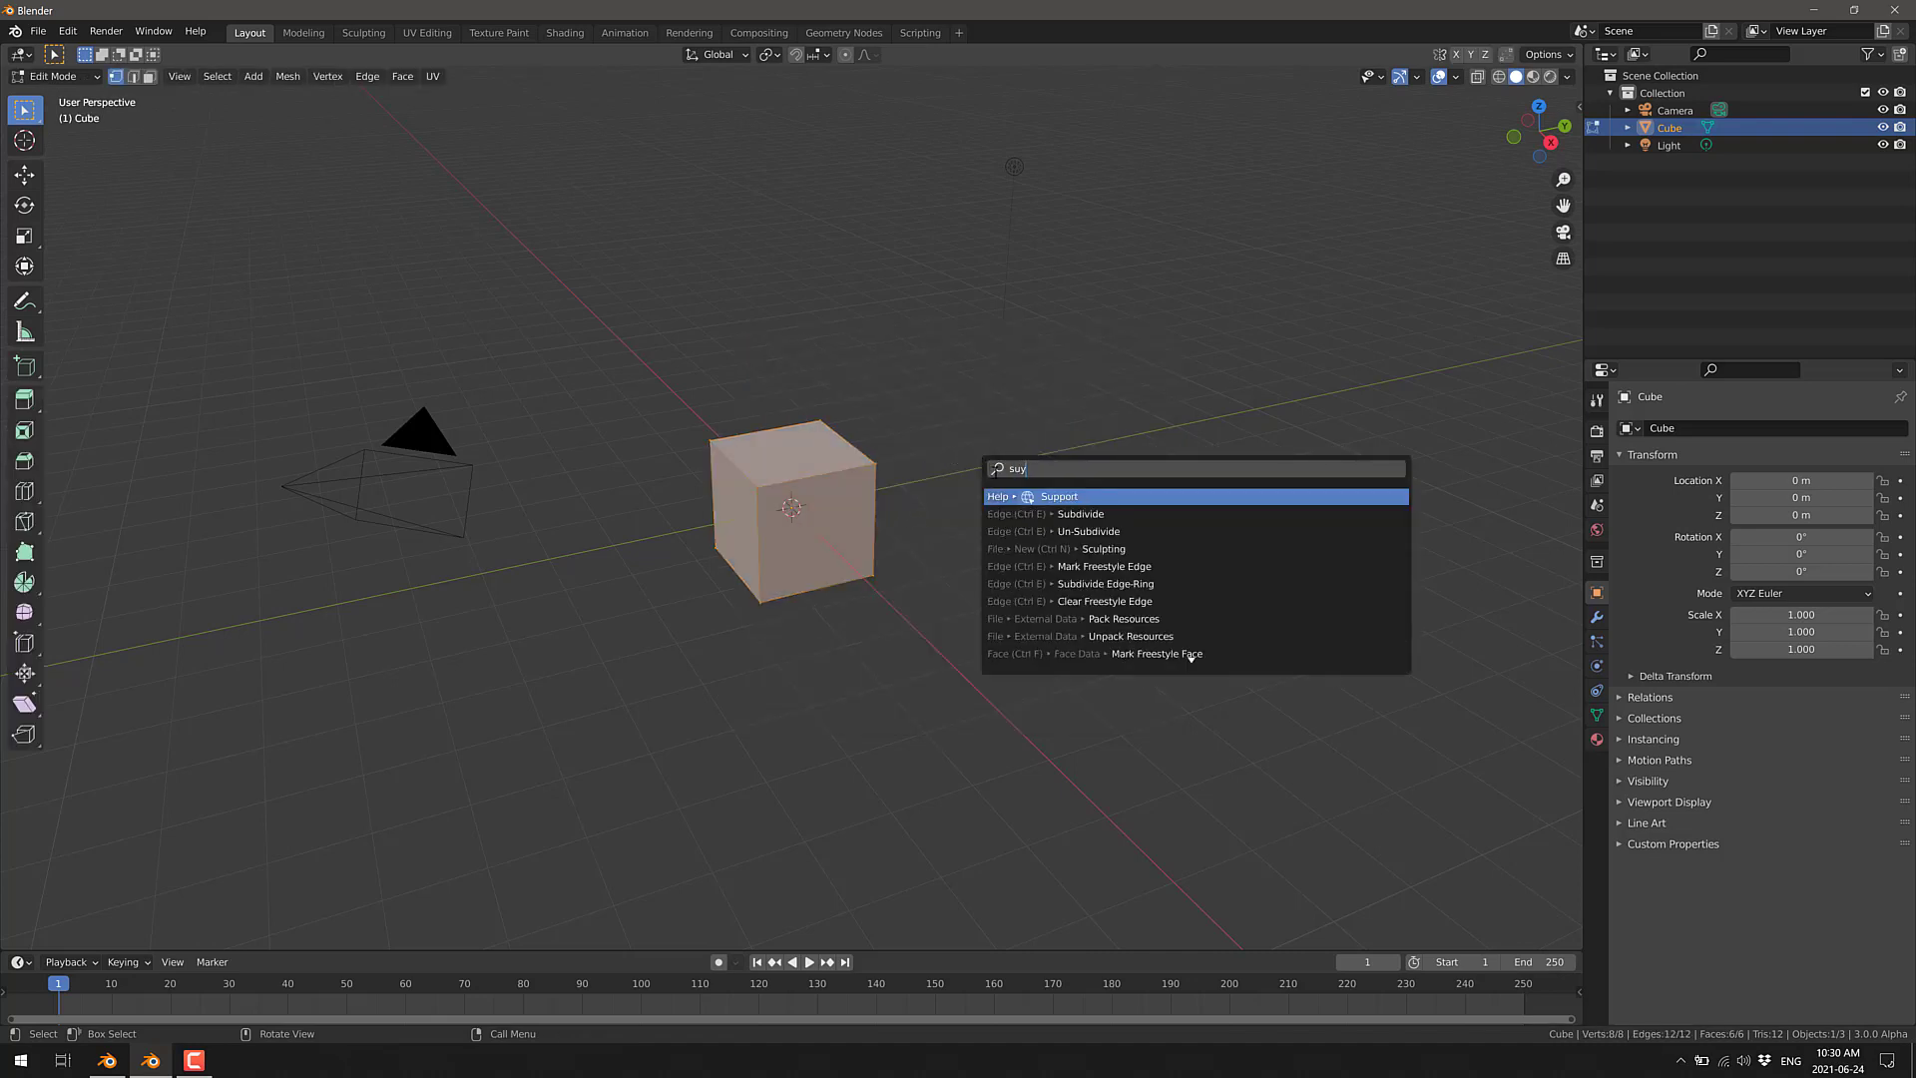
type("b")
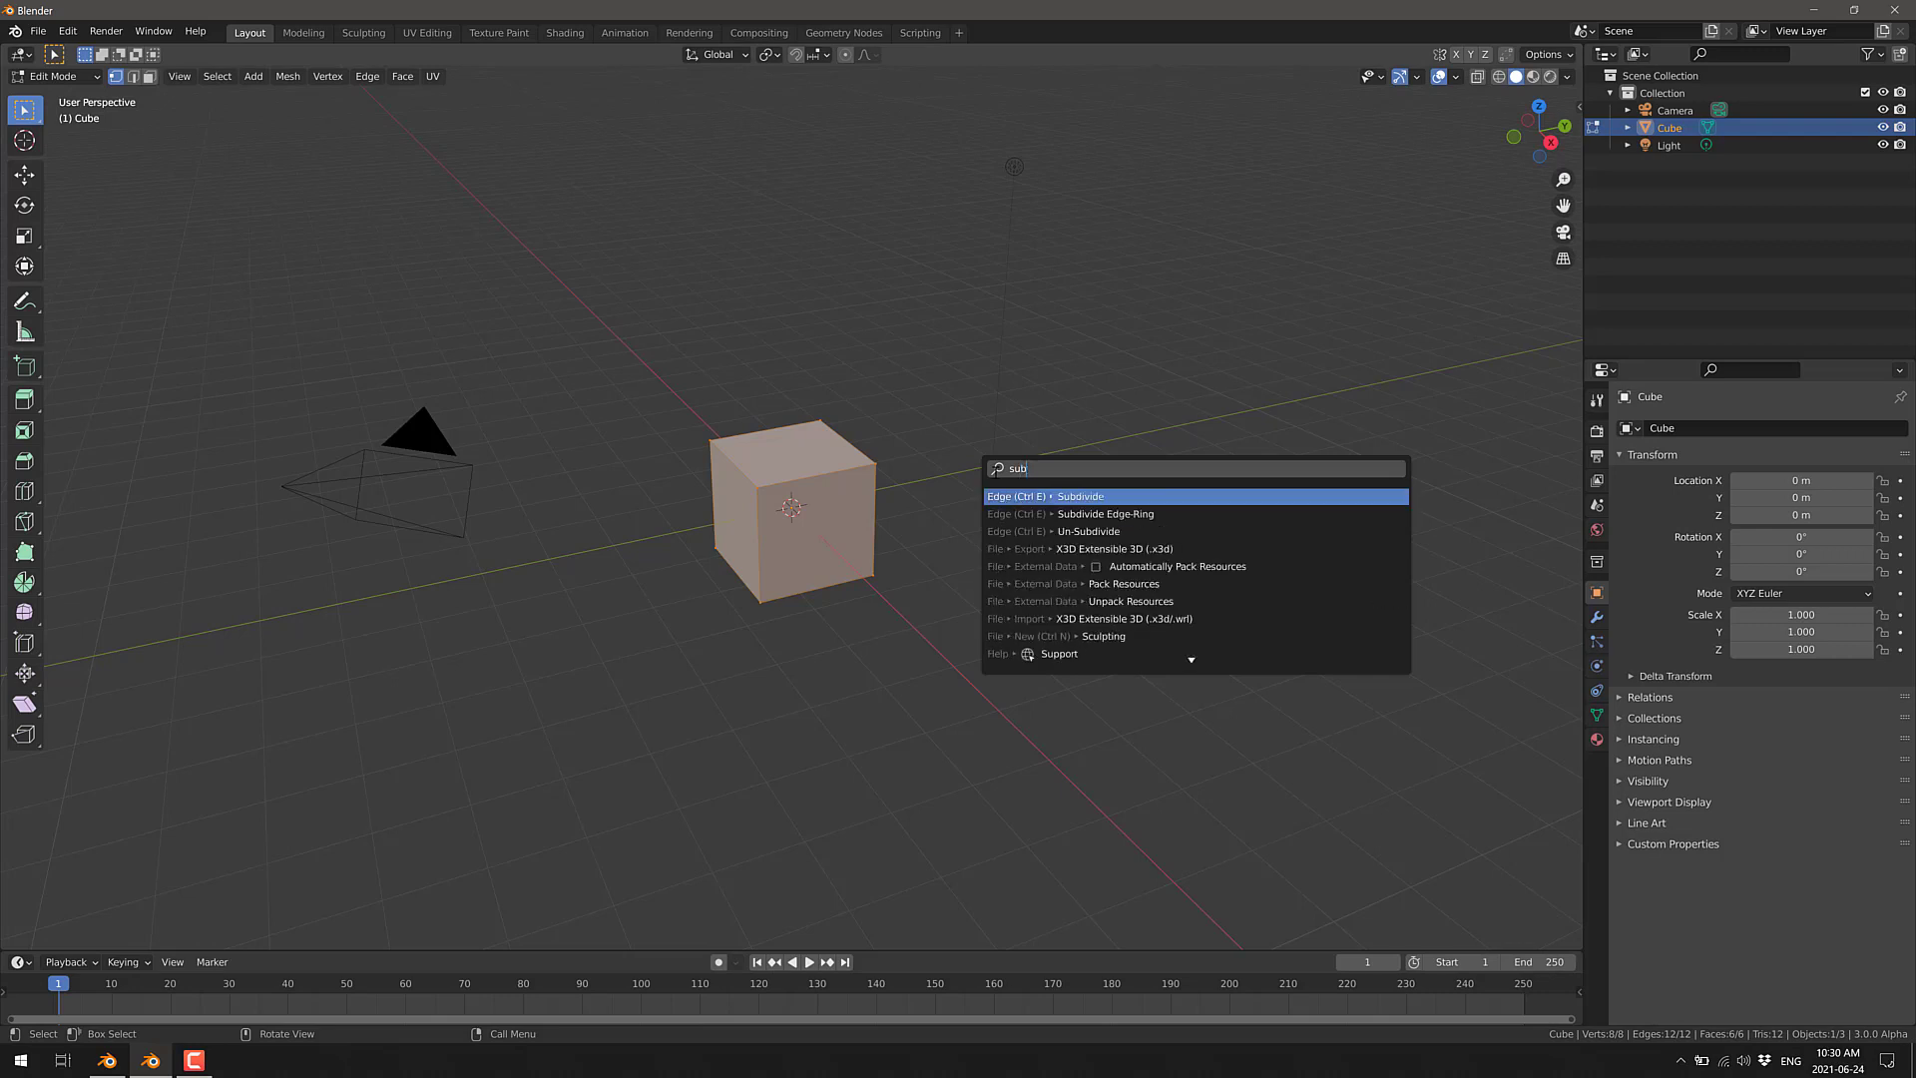
key("Return")
Subdivide the entire cube mesh another seven times to match the density used in Blender 2.80.
key("F3")
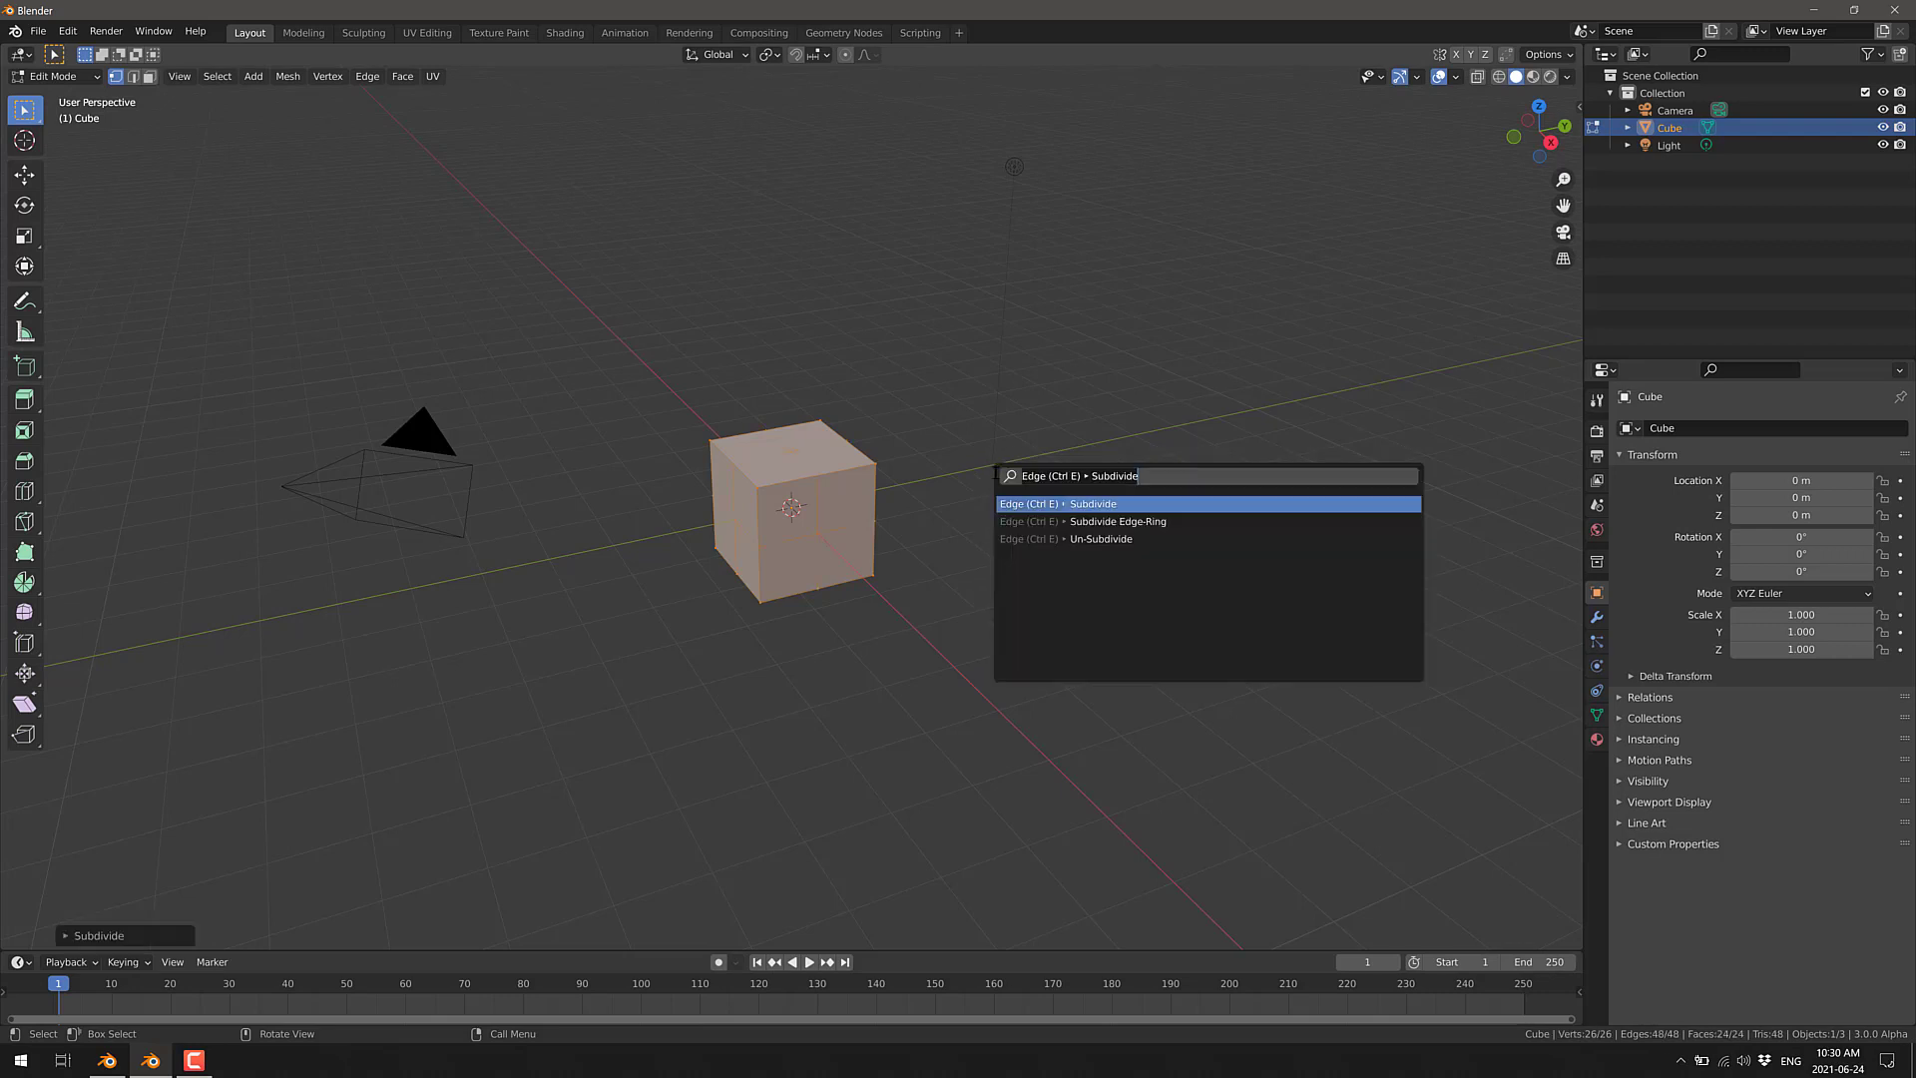
key("Return")
key("F3")
key("Return")
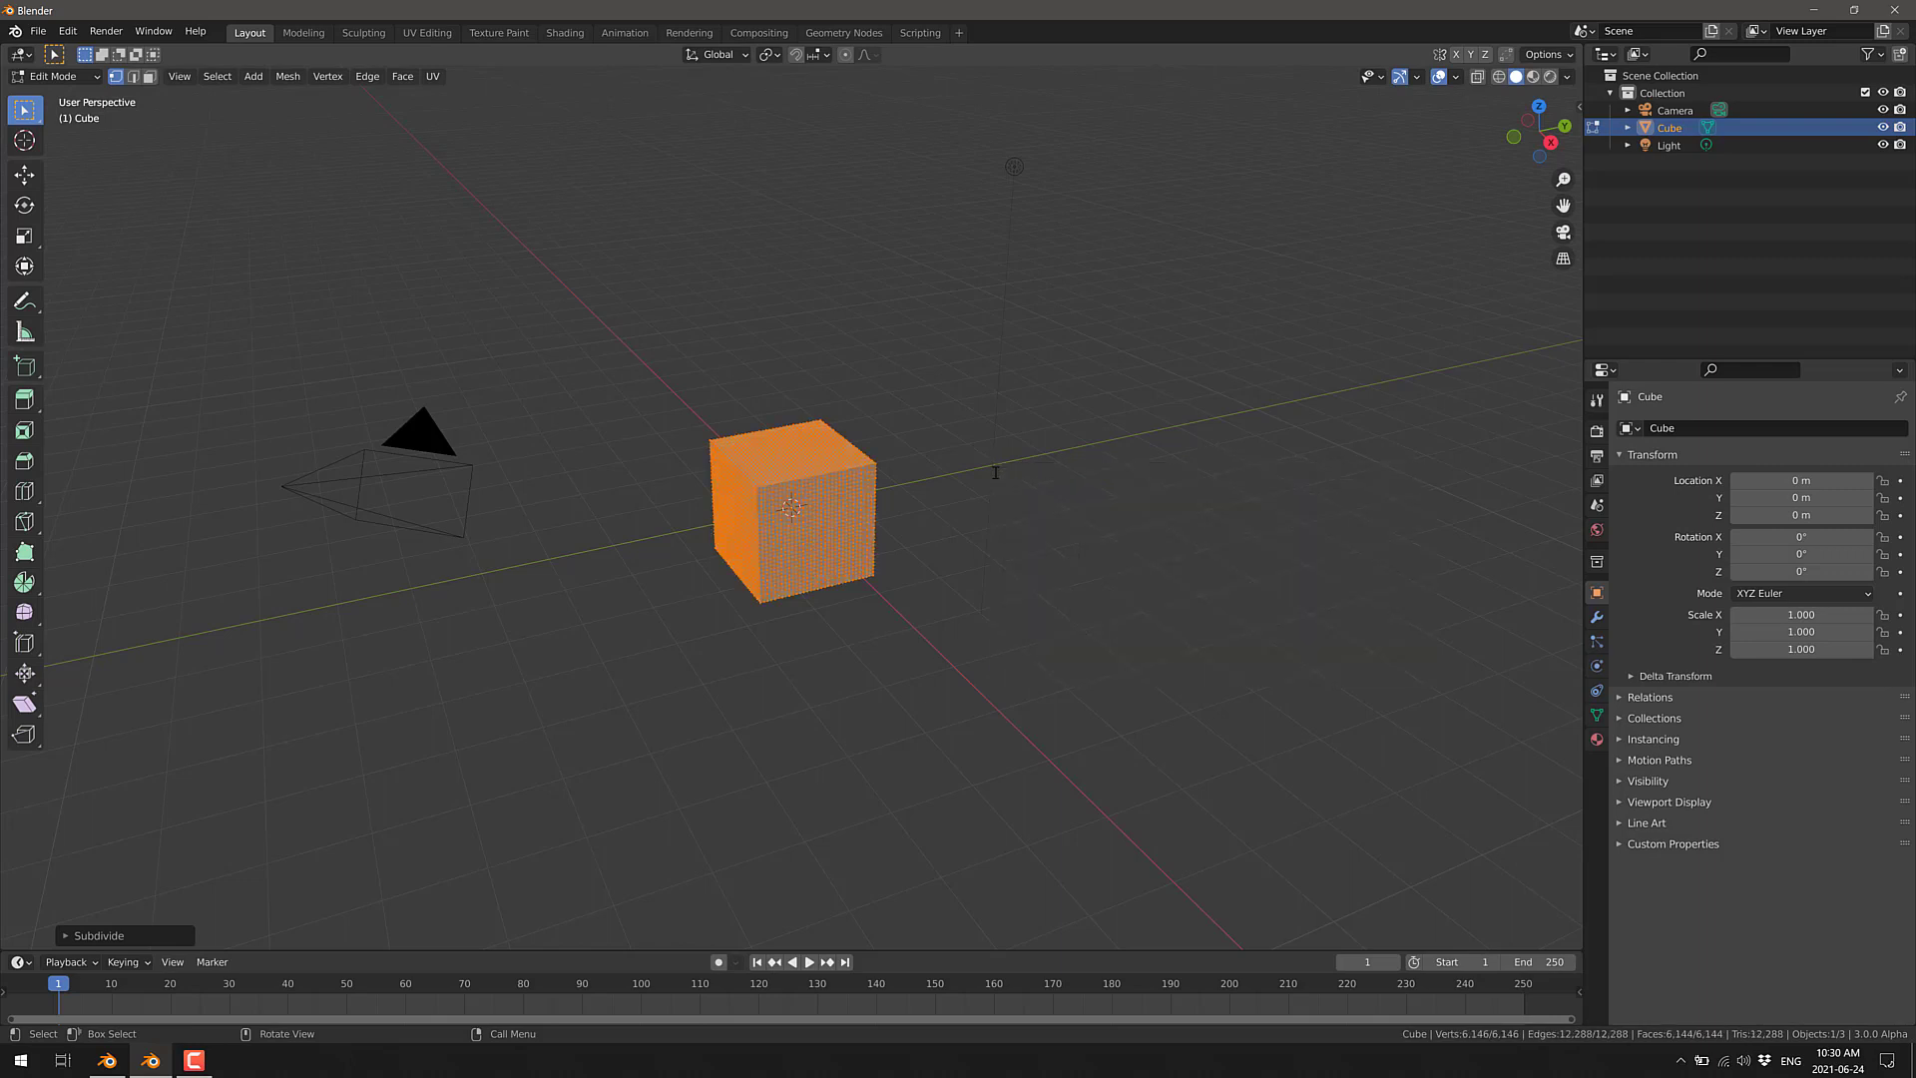
key("F3")
key("Return")
key("F3")
key("Return")
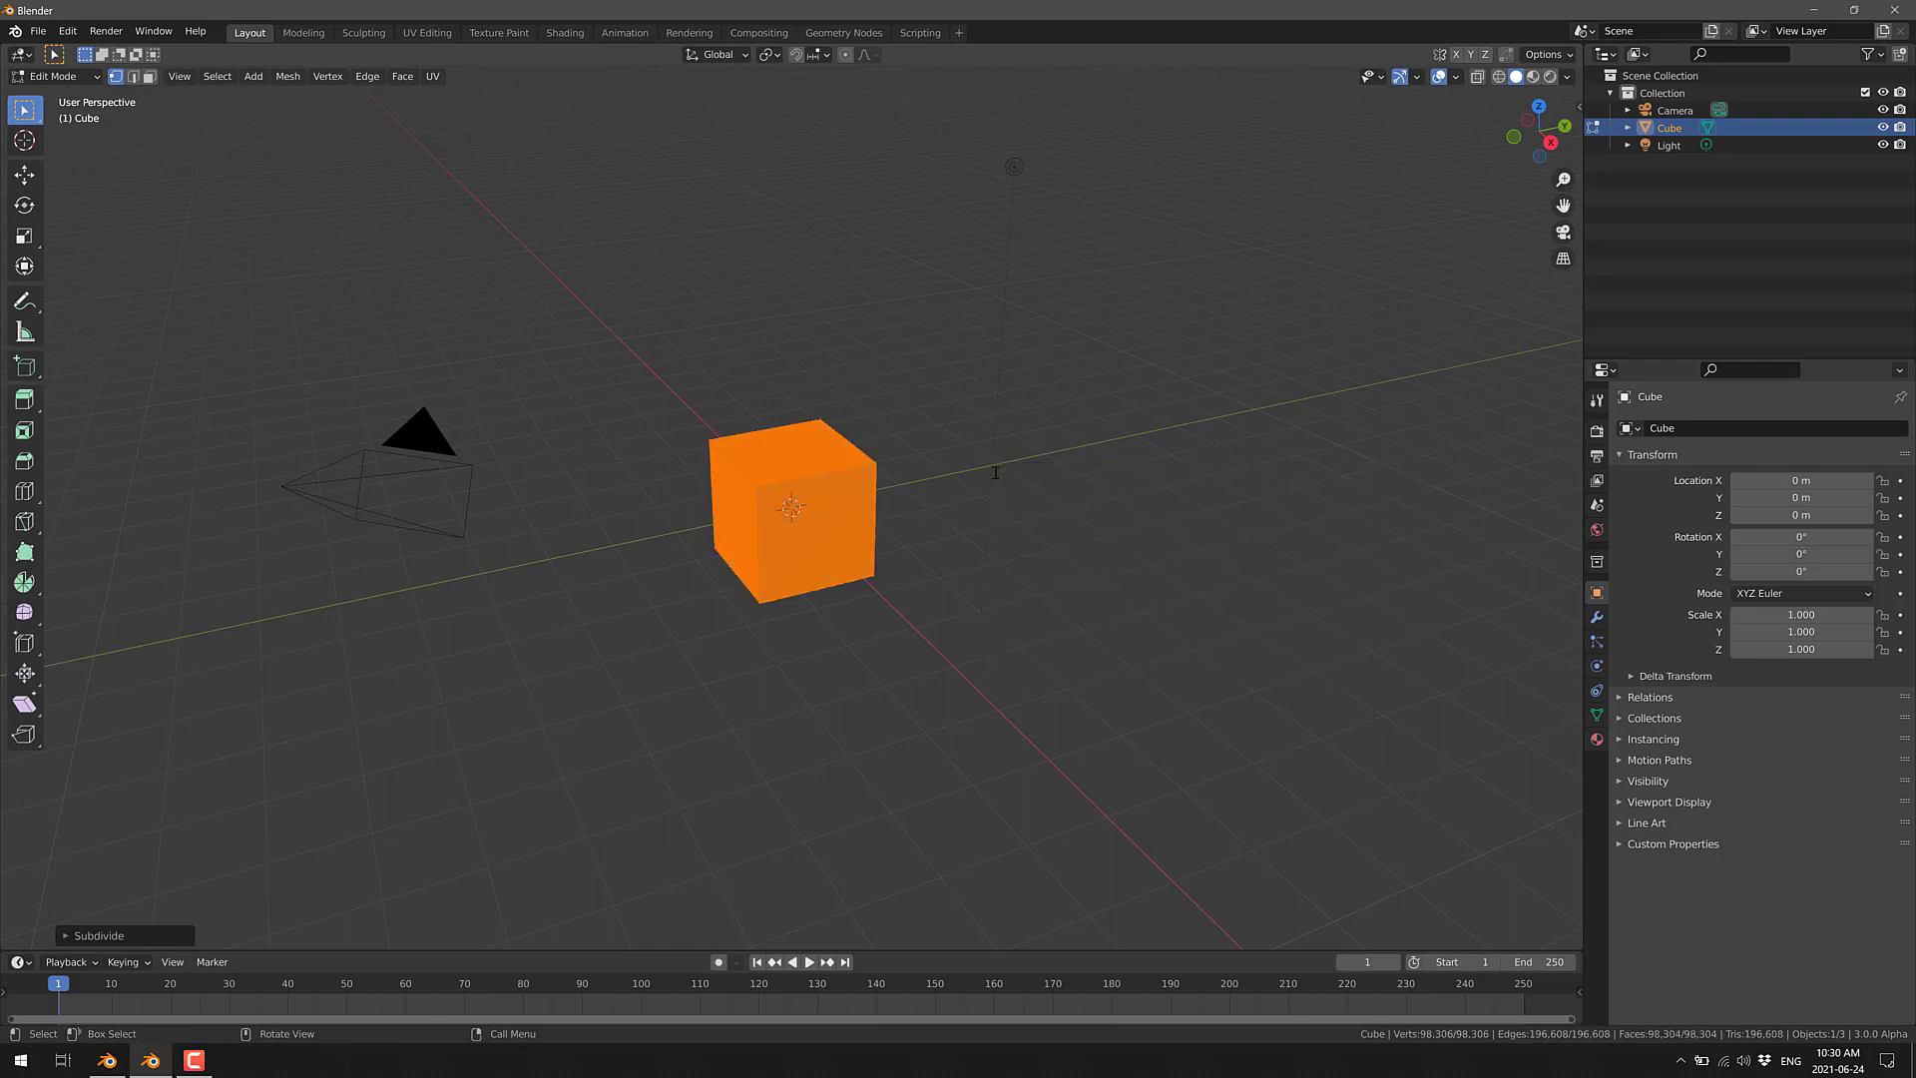
key("F3")
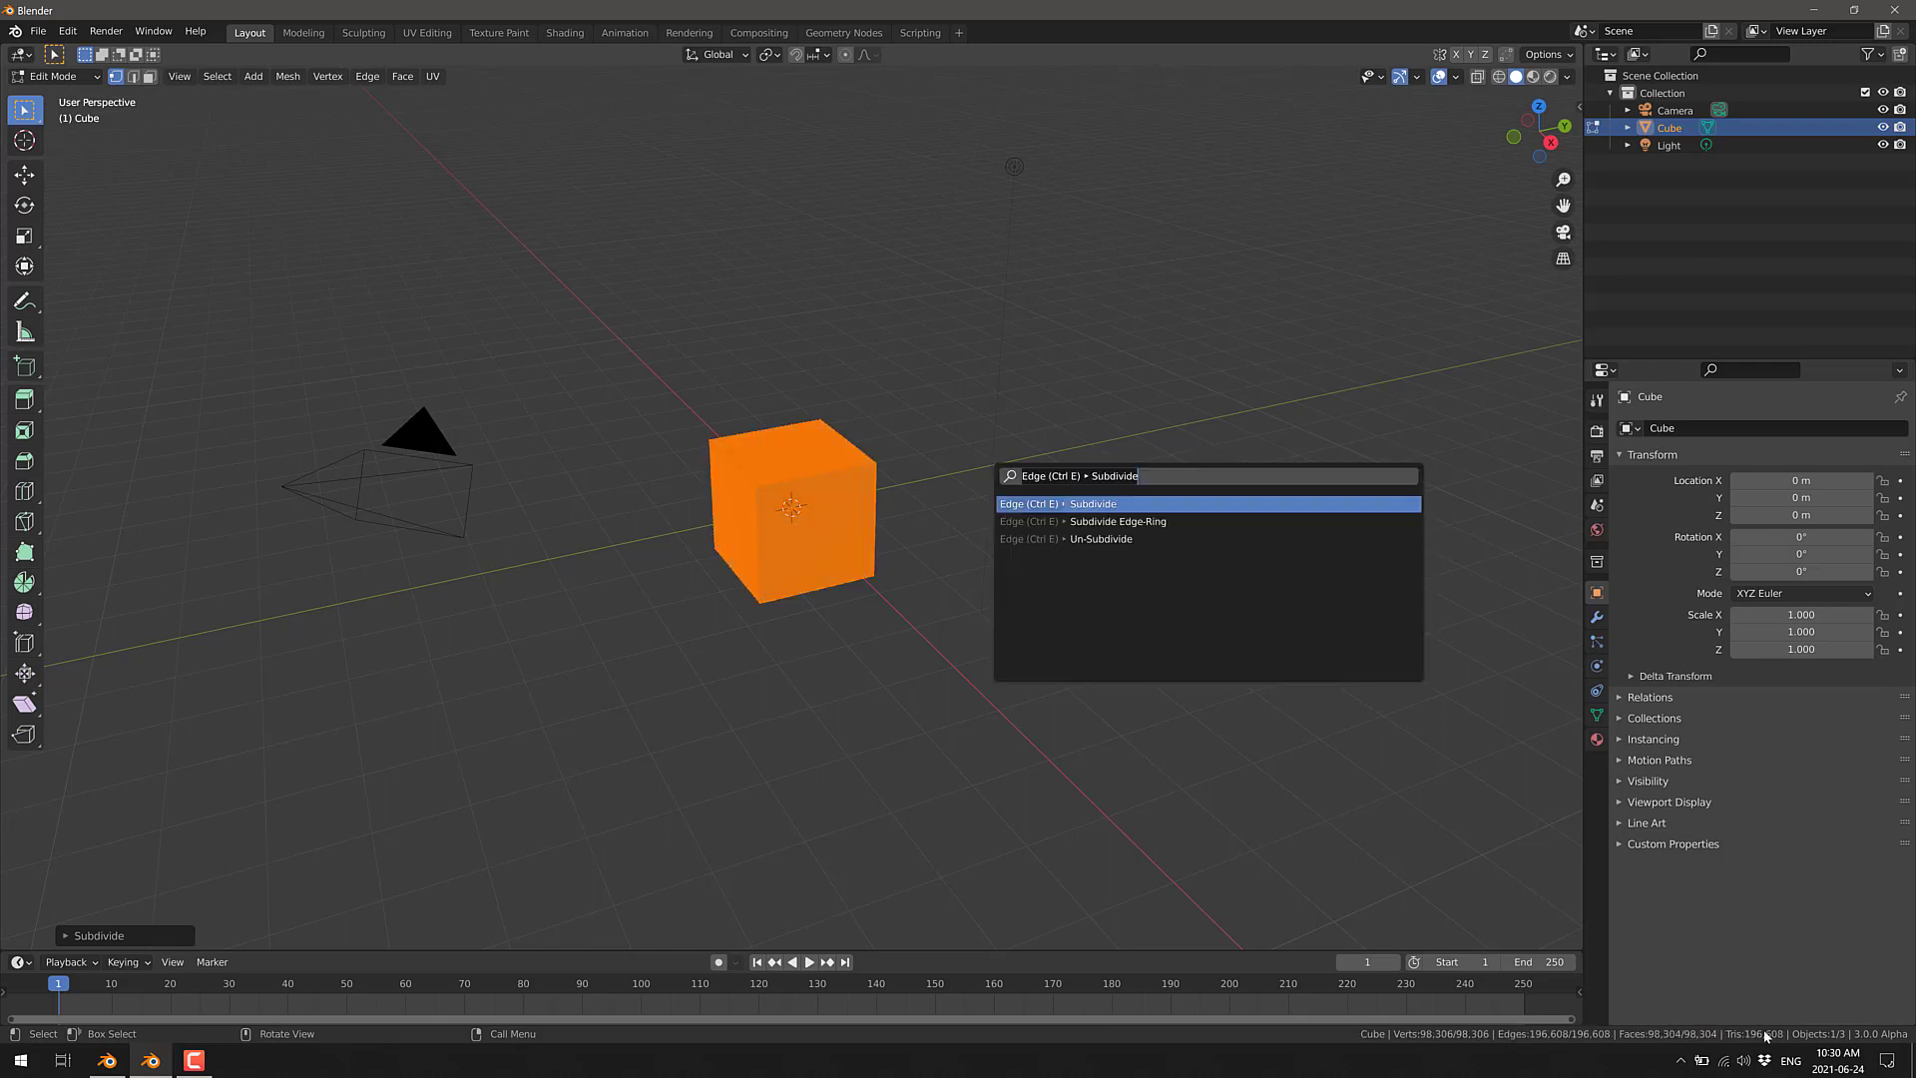
key("Return")
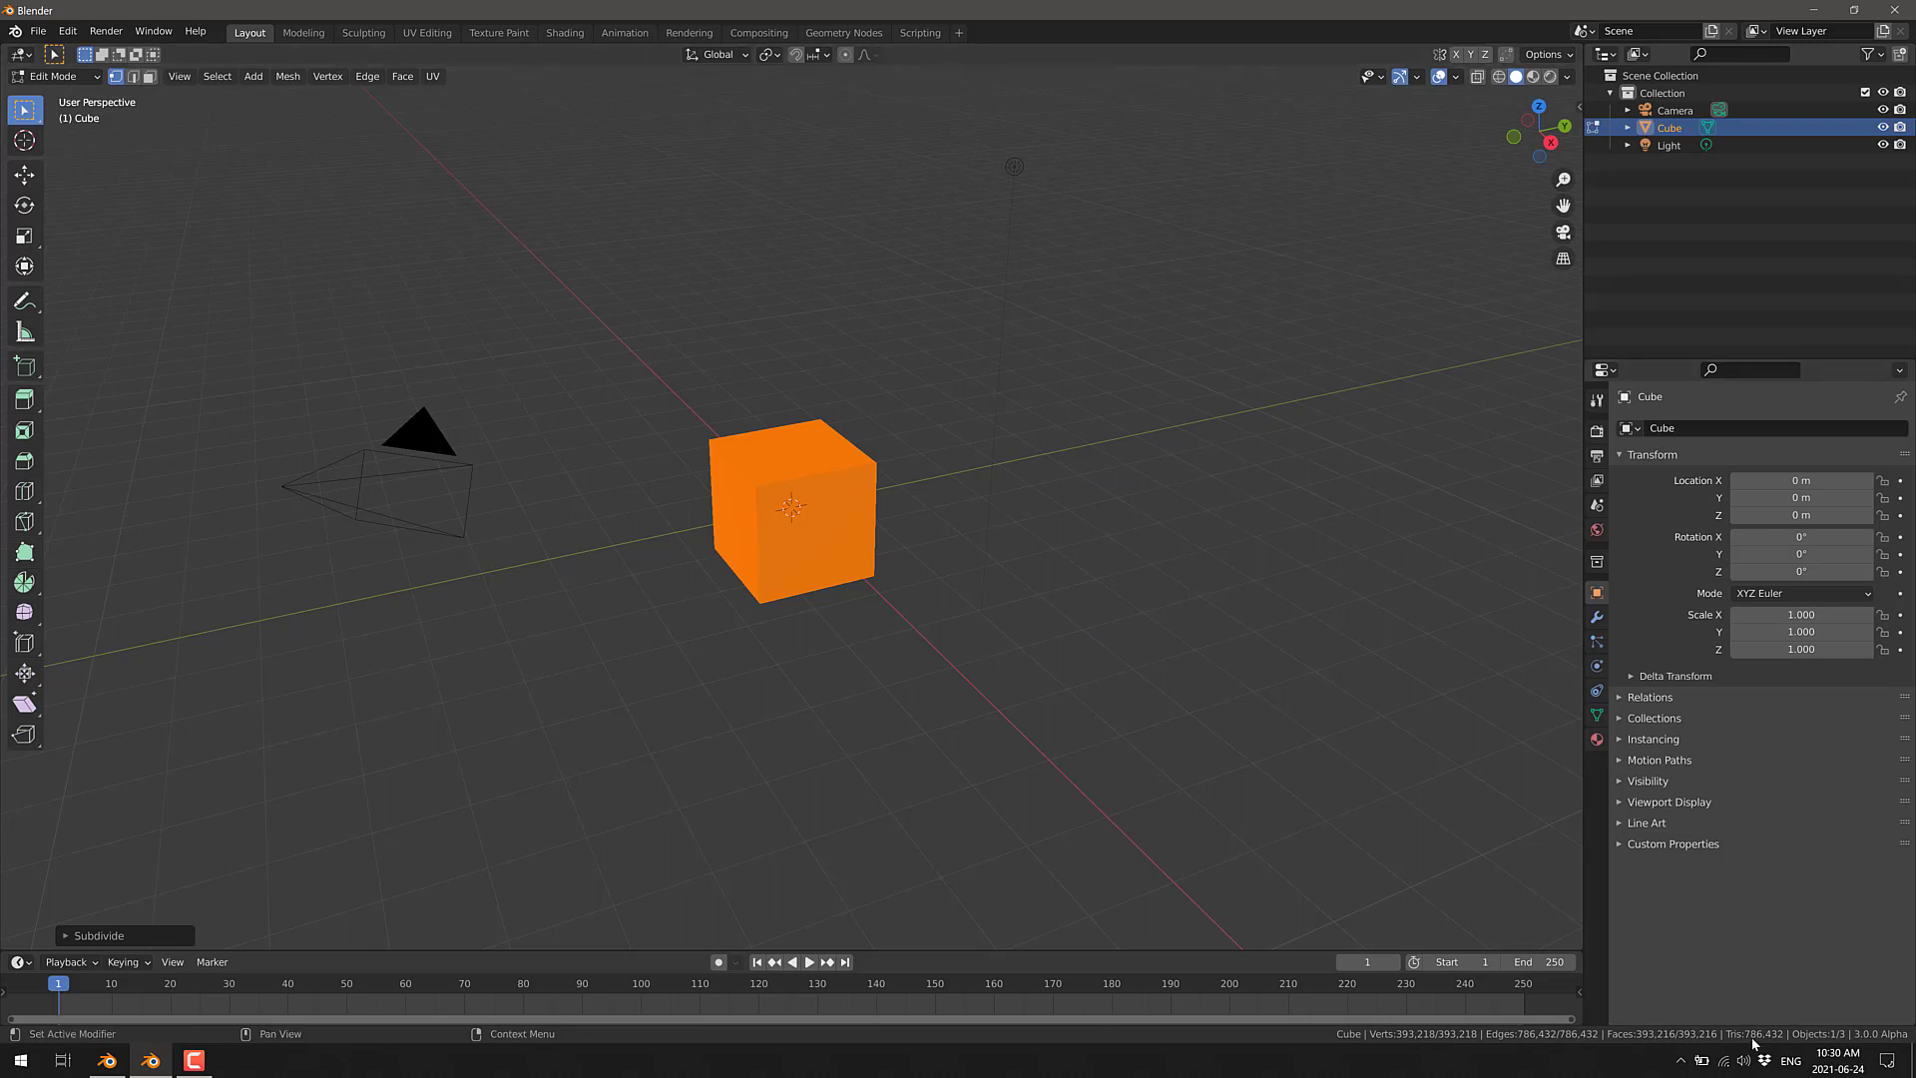
Box-select only the vertices around the cube's upper right corner and move them outward about 1.2 m, mainly along Y.
left_click(1041, 601)
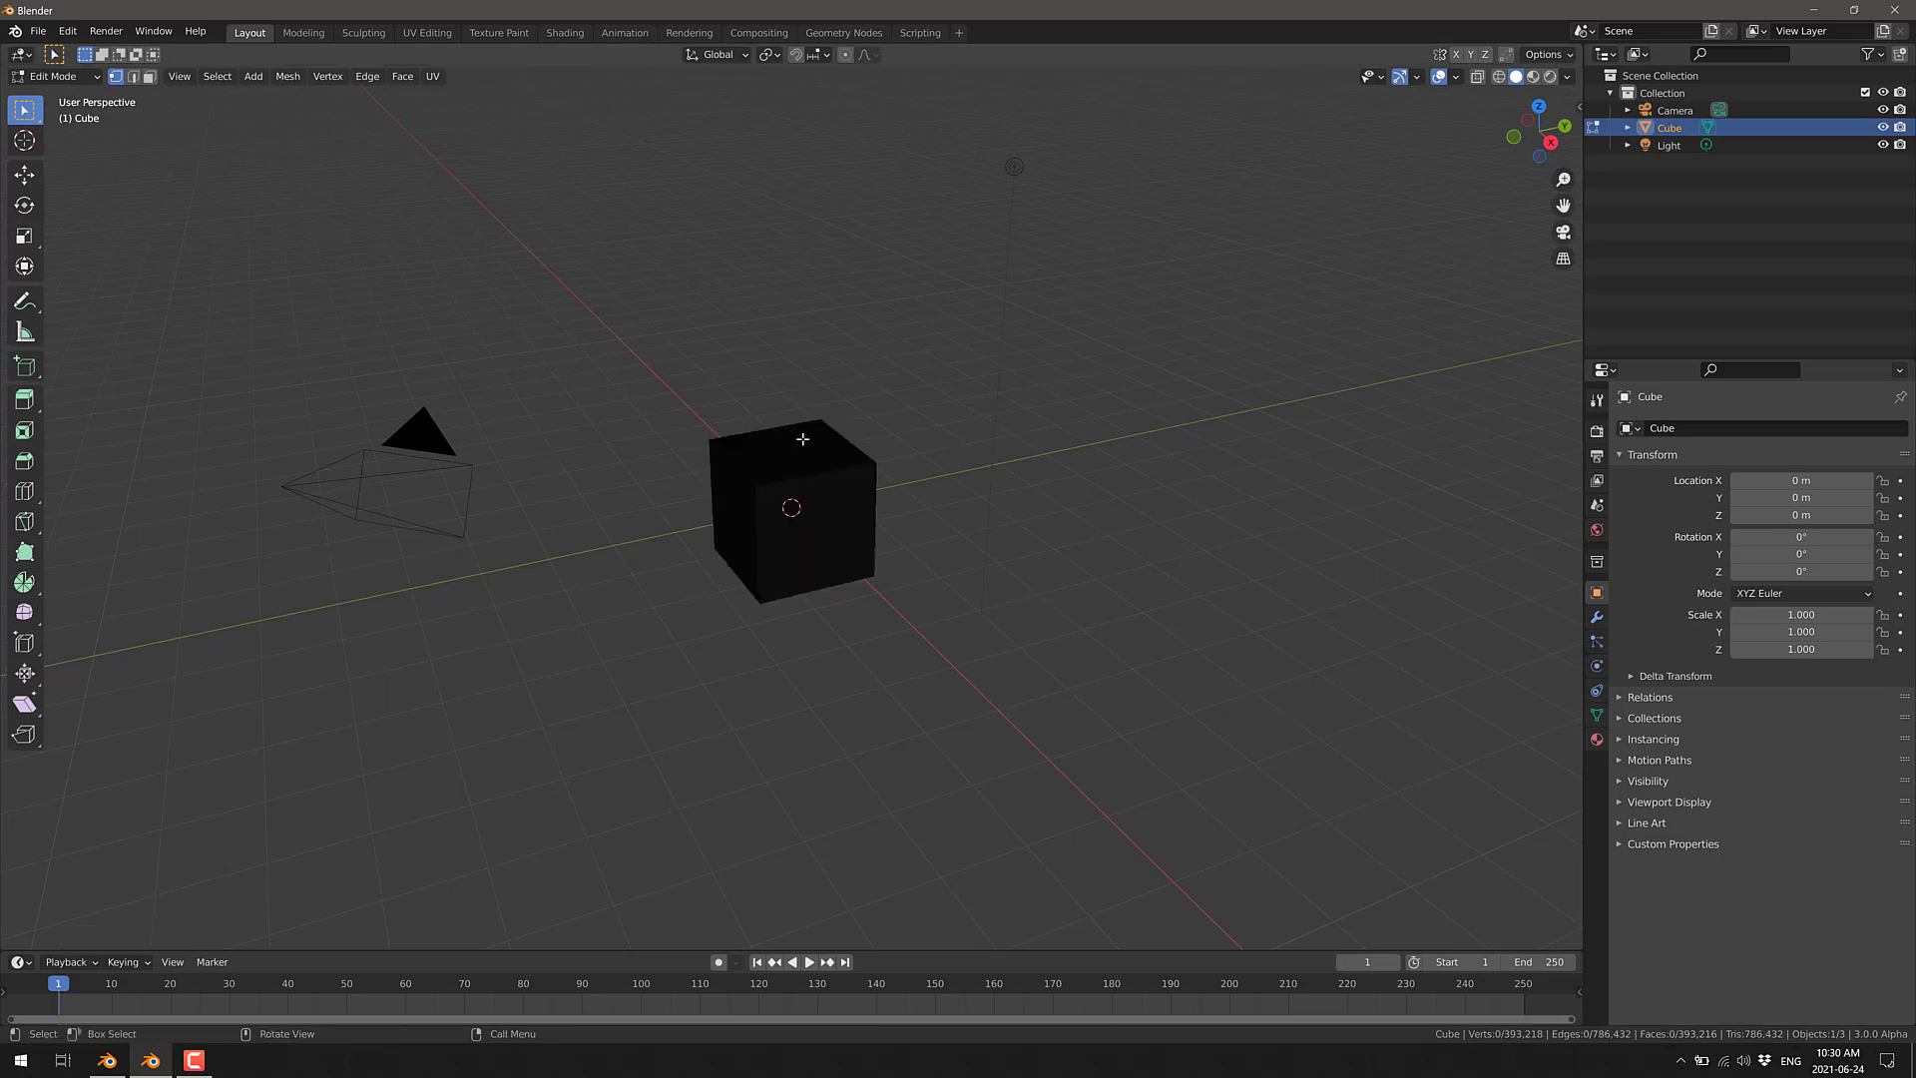
key("b")
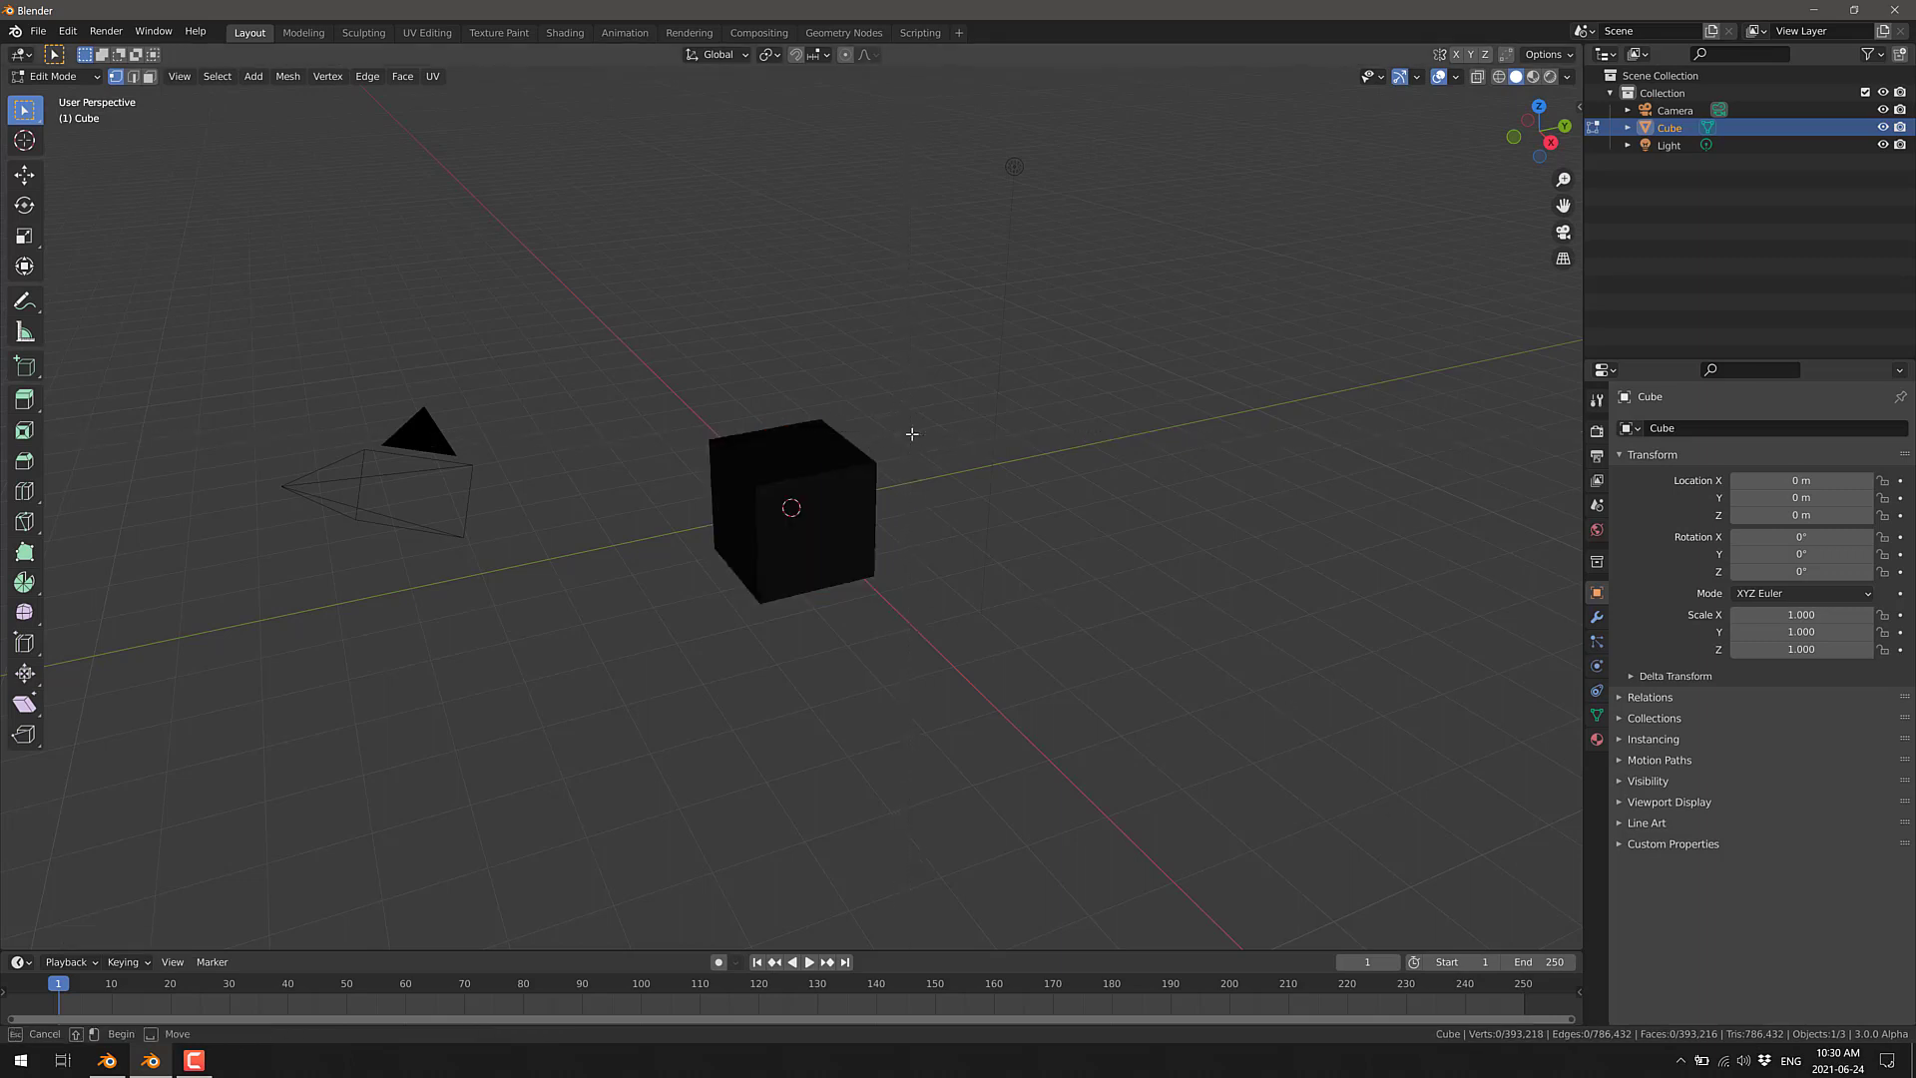
left_click_drag(912, 434, 809, 530)
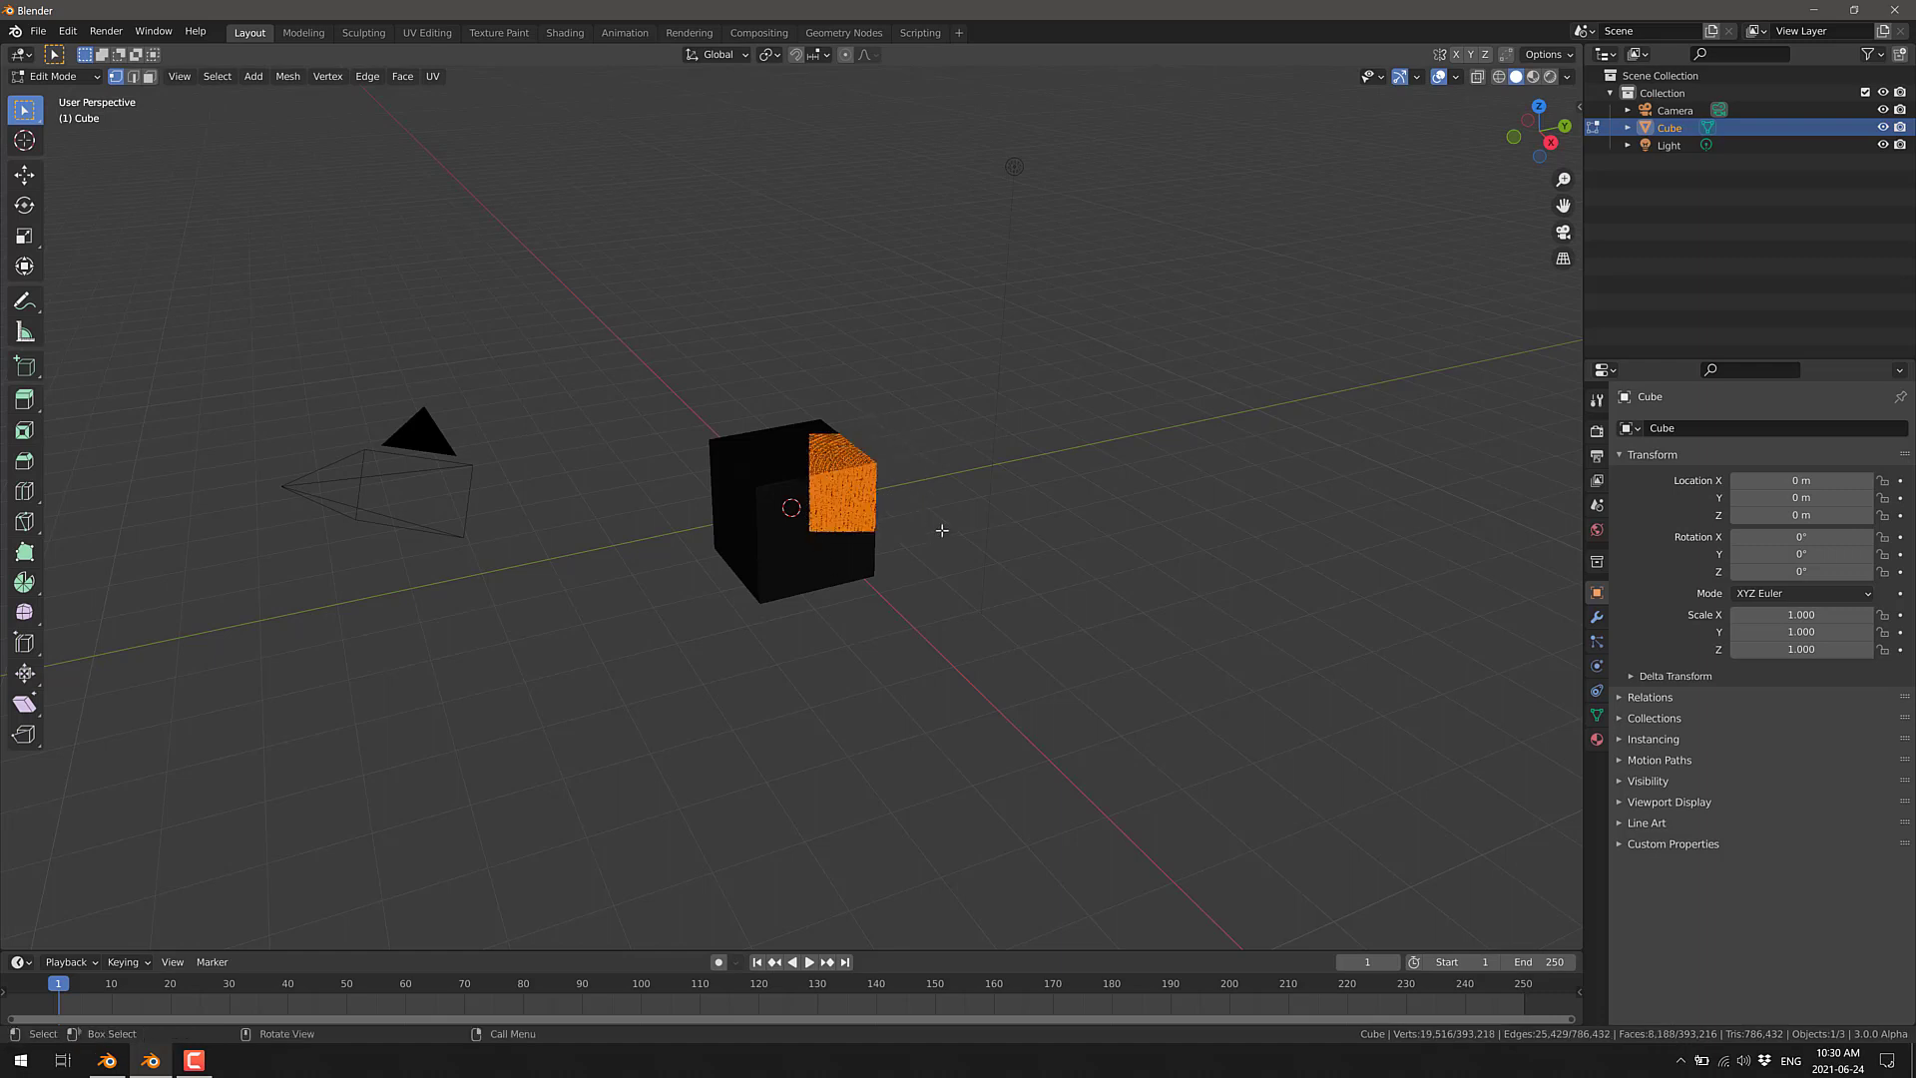
key("g")
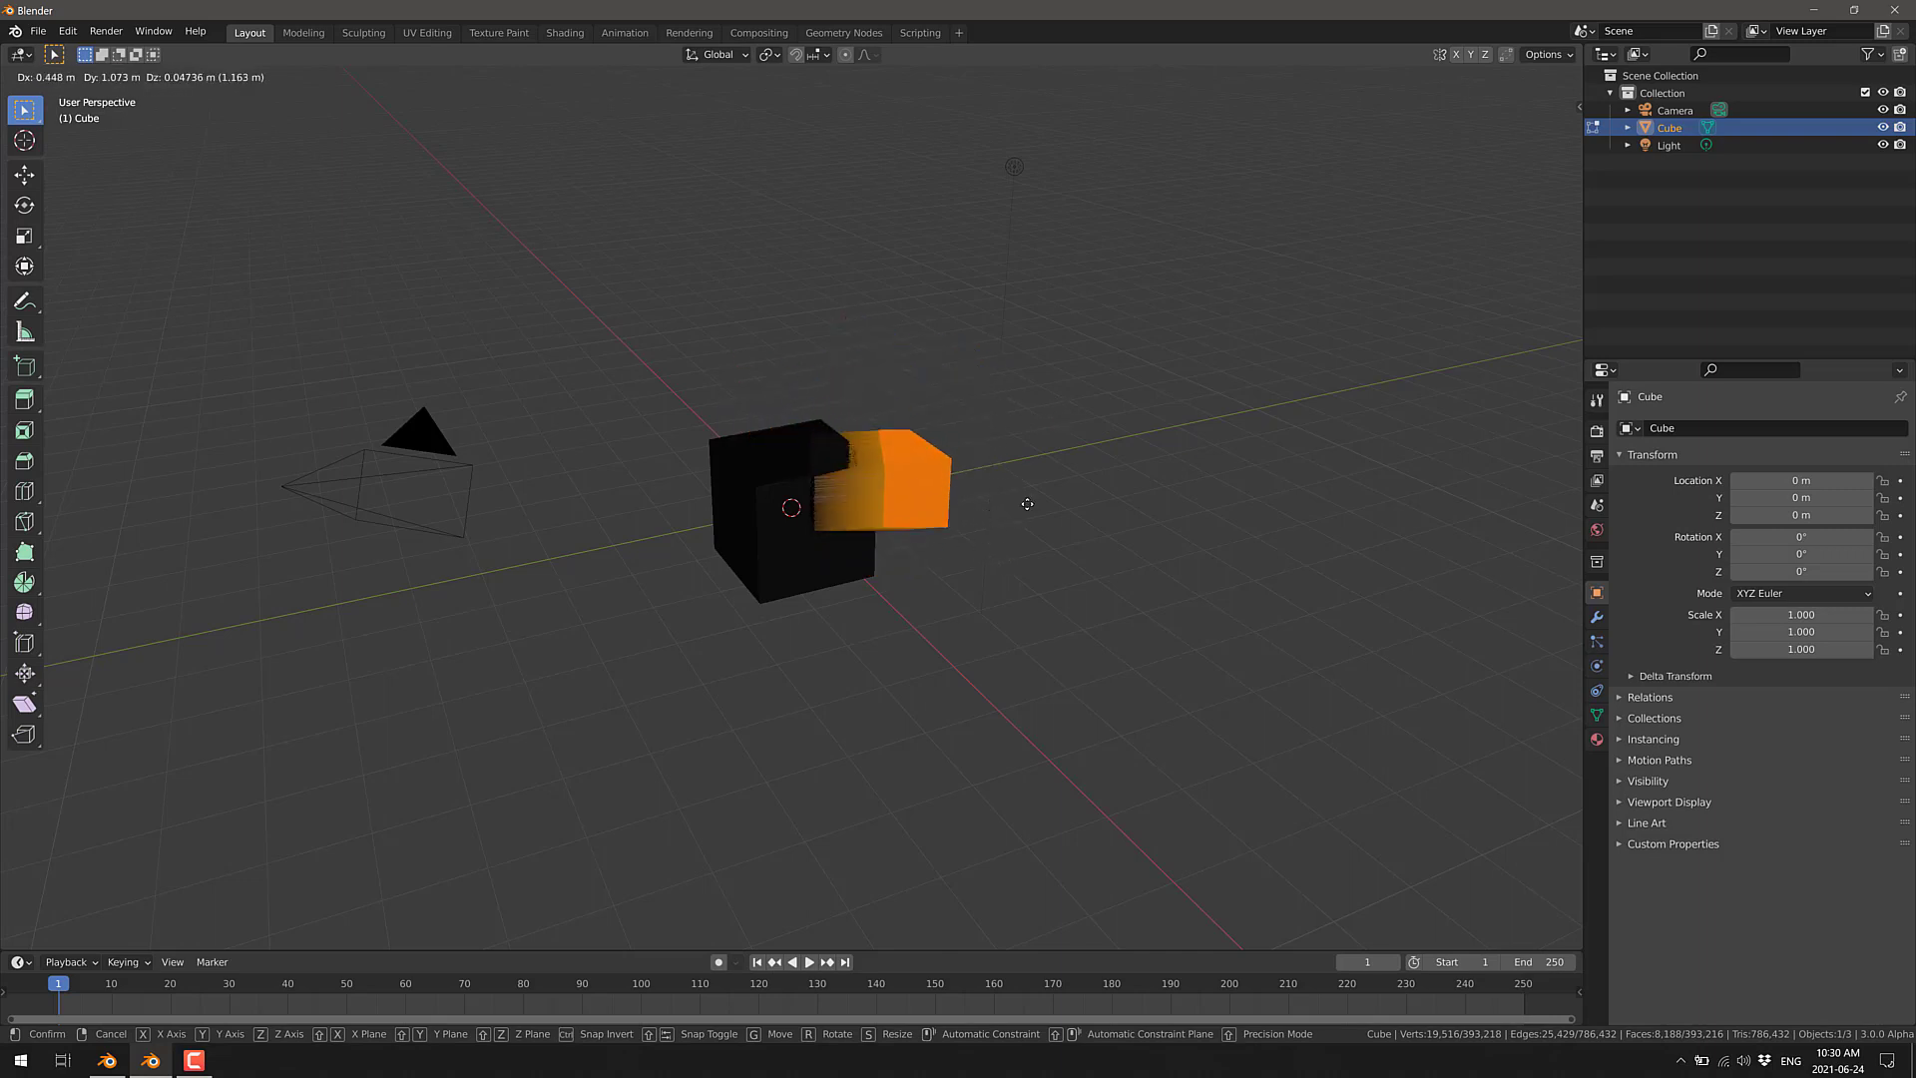
left_click(1037, 509)
Move the selected corner vertices in the Blender 2.80 window, and move the matching selection again back in Blender 3.0.0 Alpha.
key("alt+Tab")
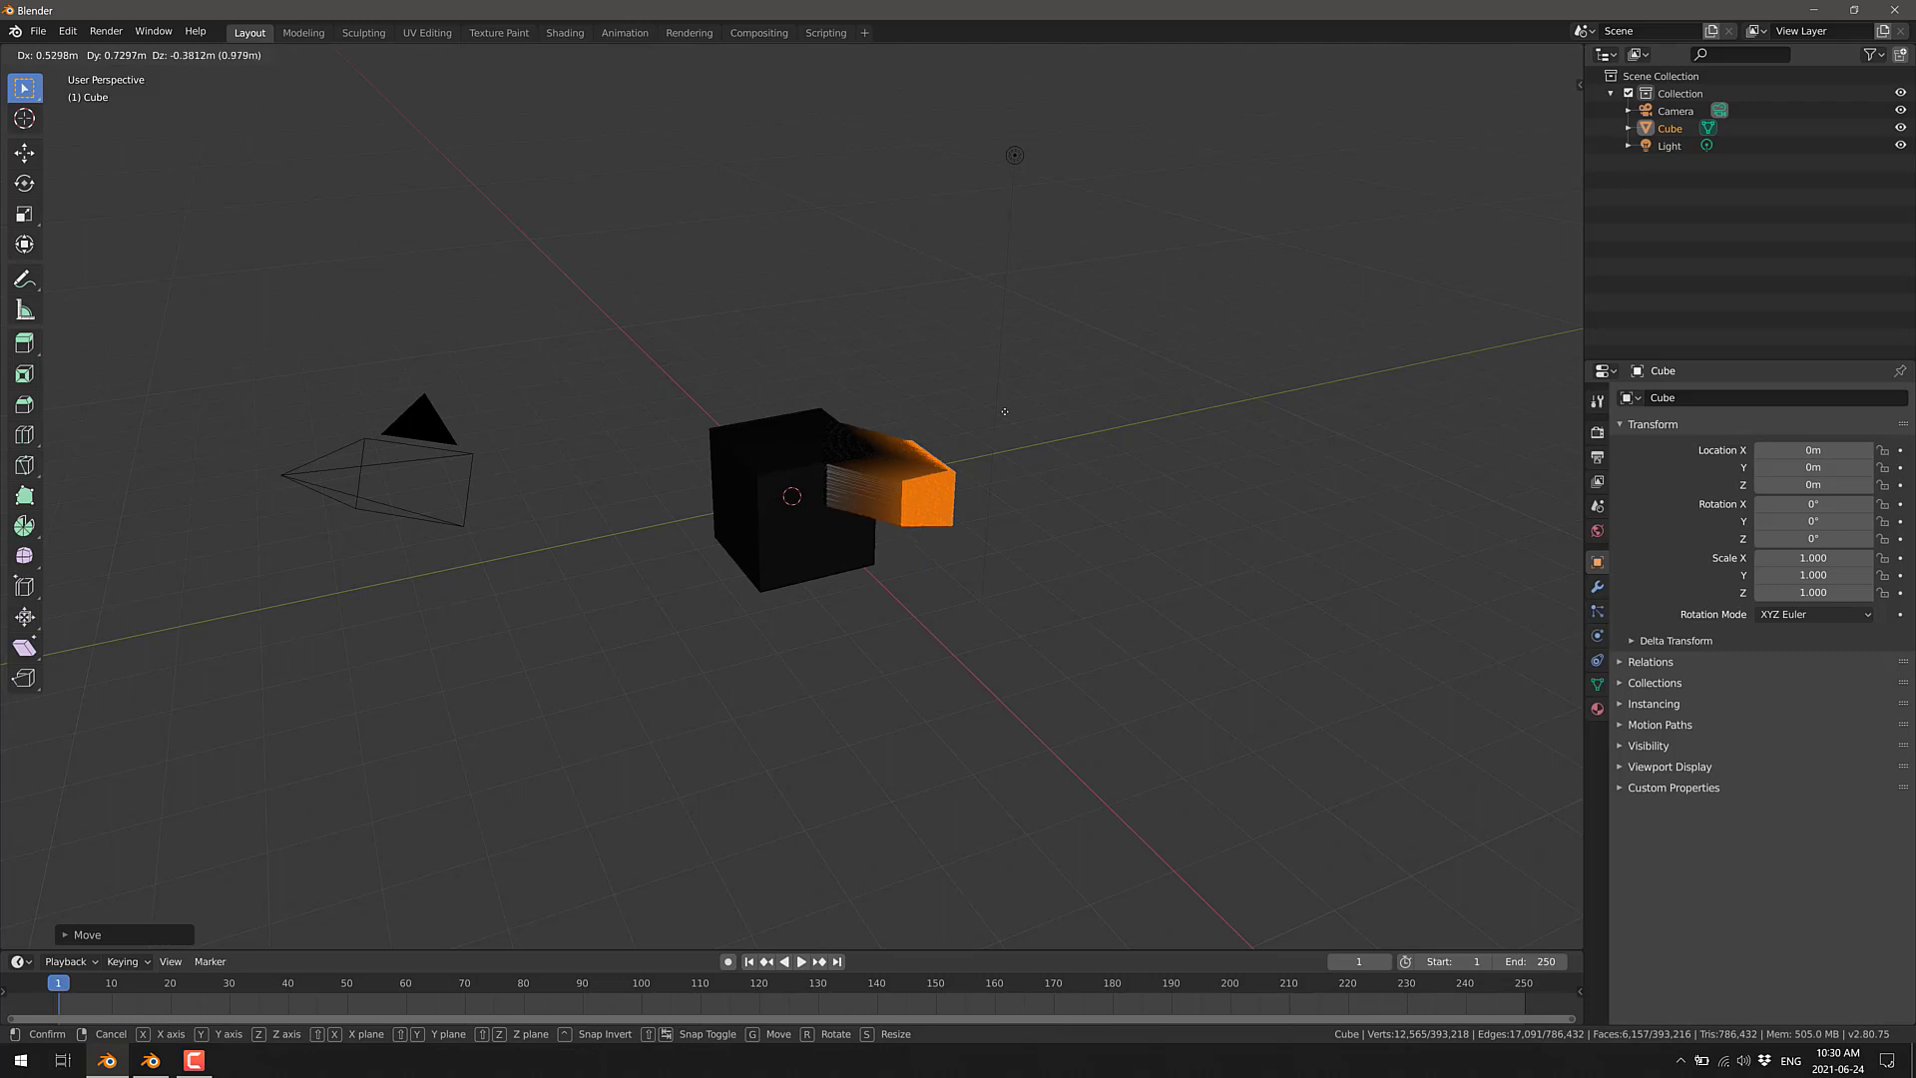
key("alt+Tab")
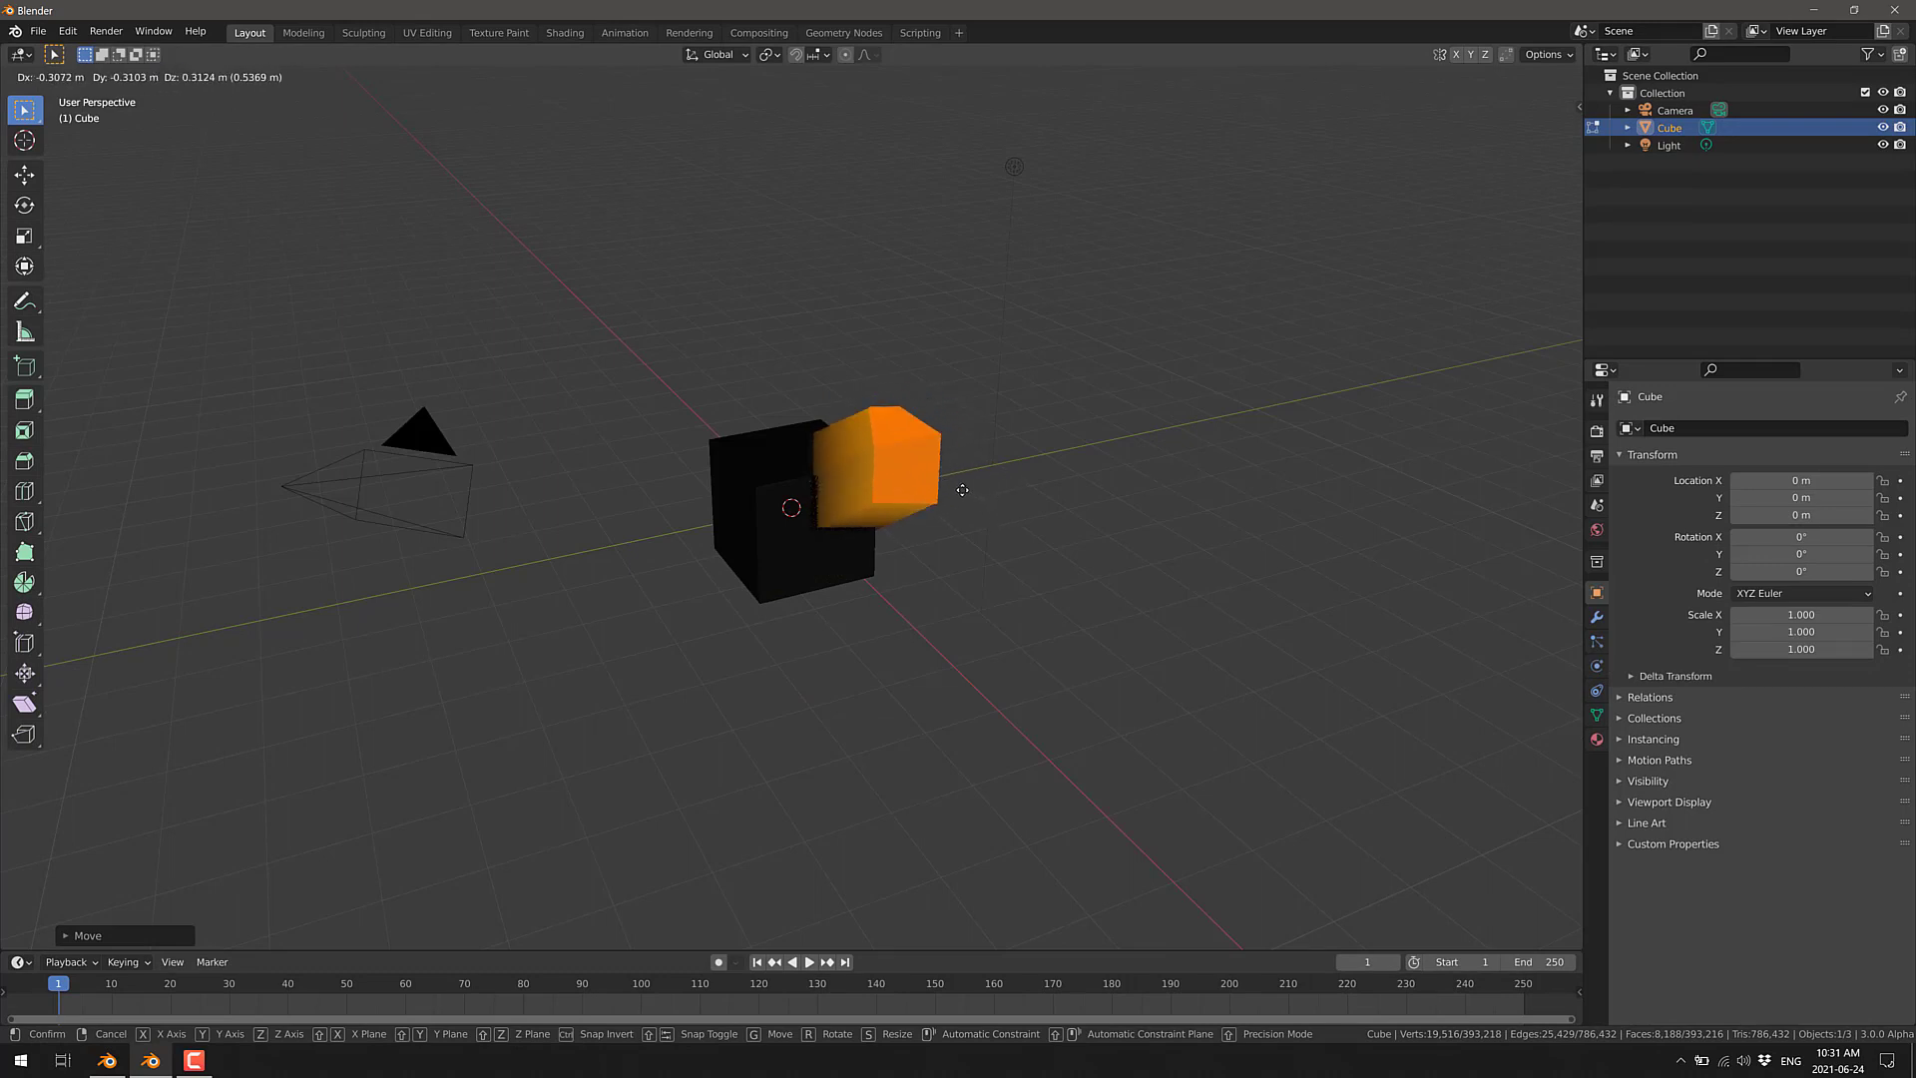
left_click(959, 496)
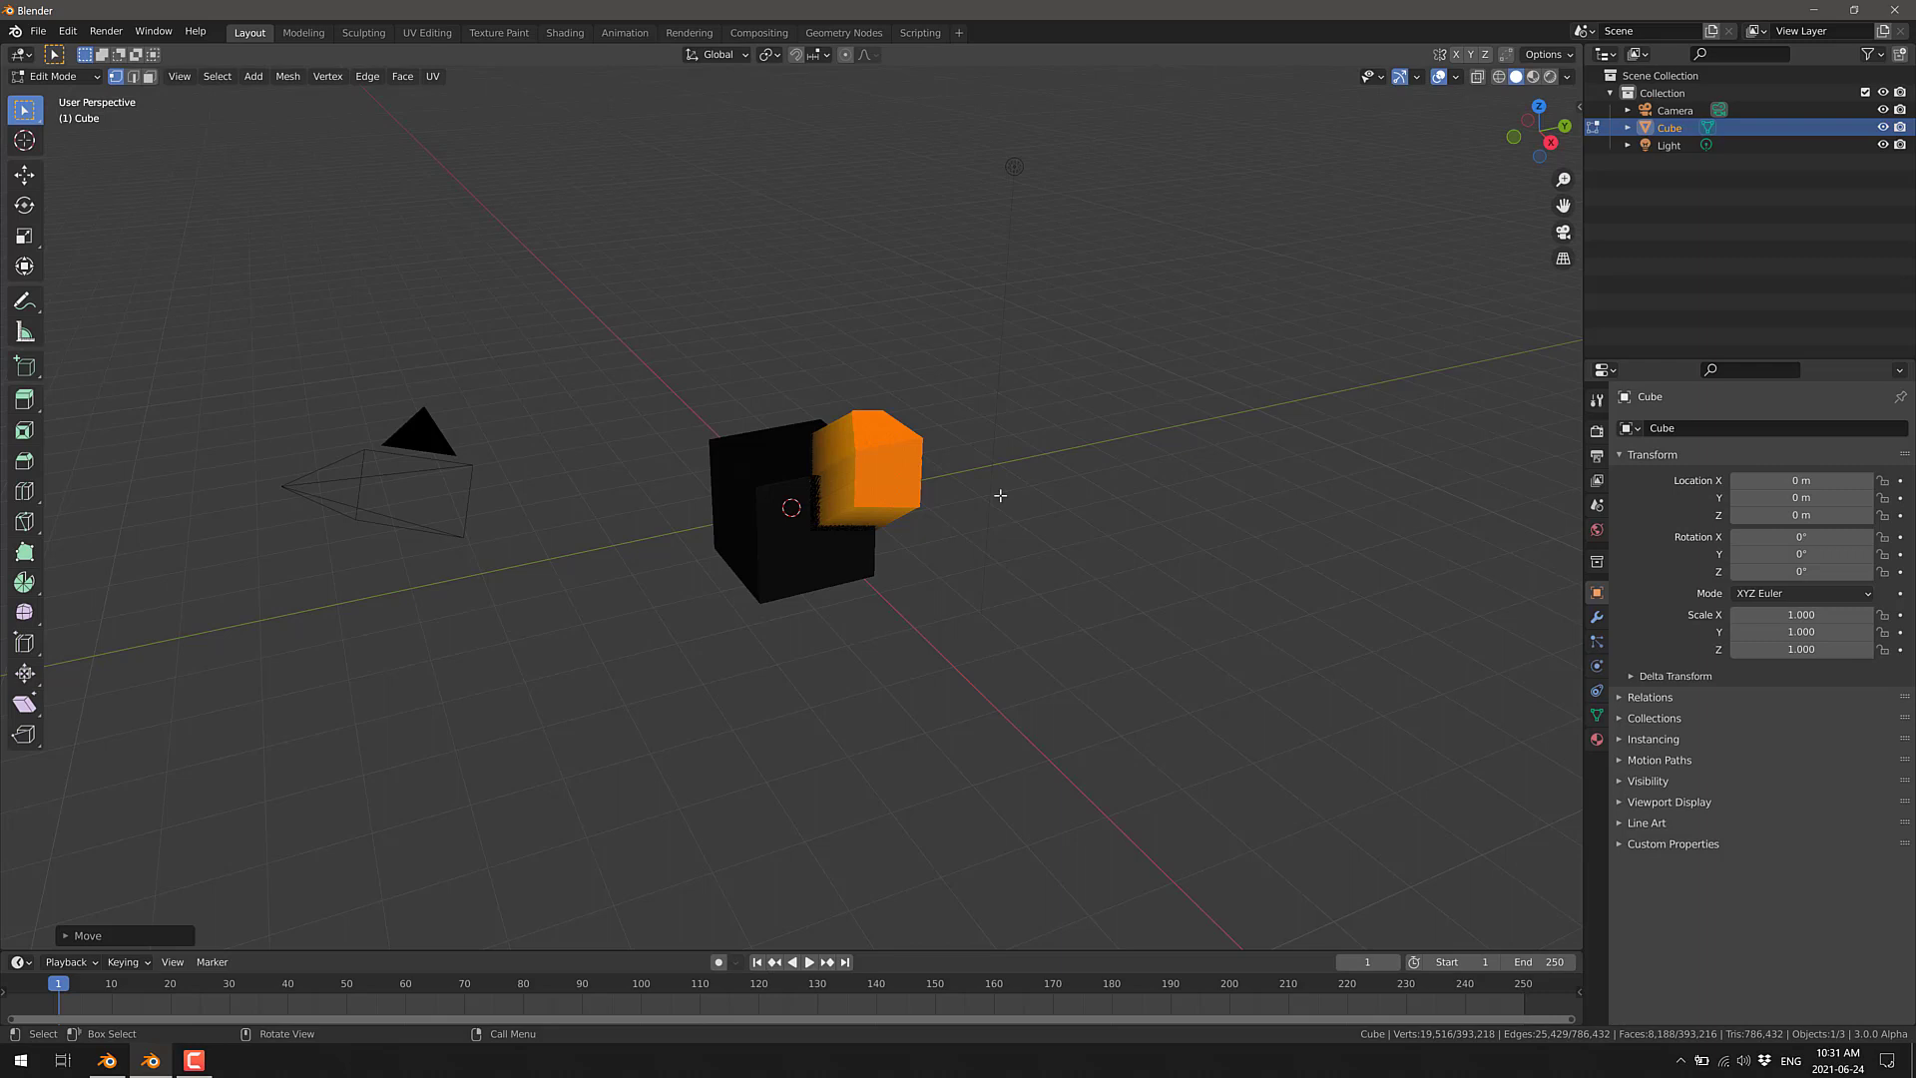
Play the timeline animation and, during playback, move the selected corner vertices outward about 1.2 m, mainly along Y.
left_click(810, 961)
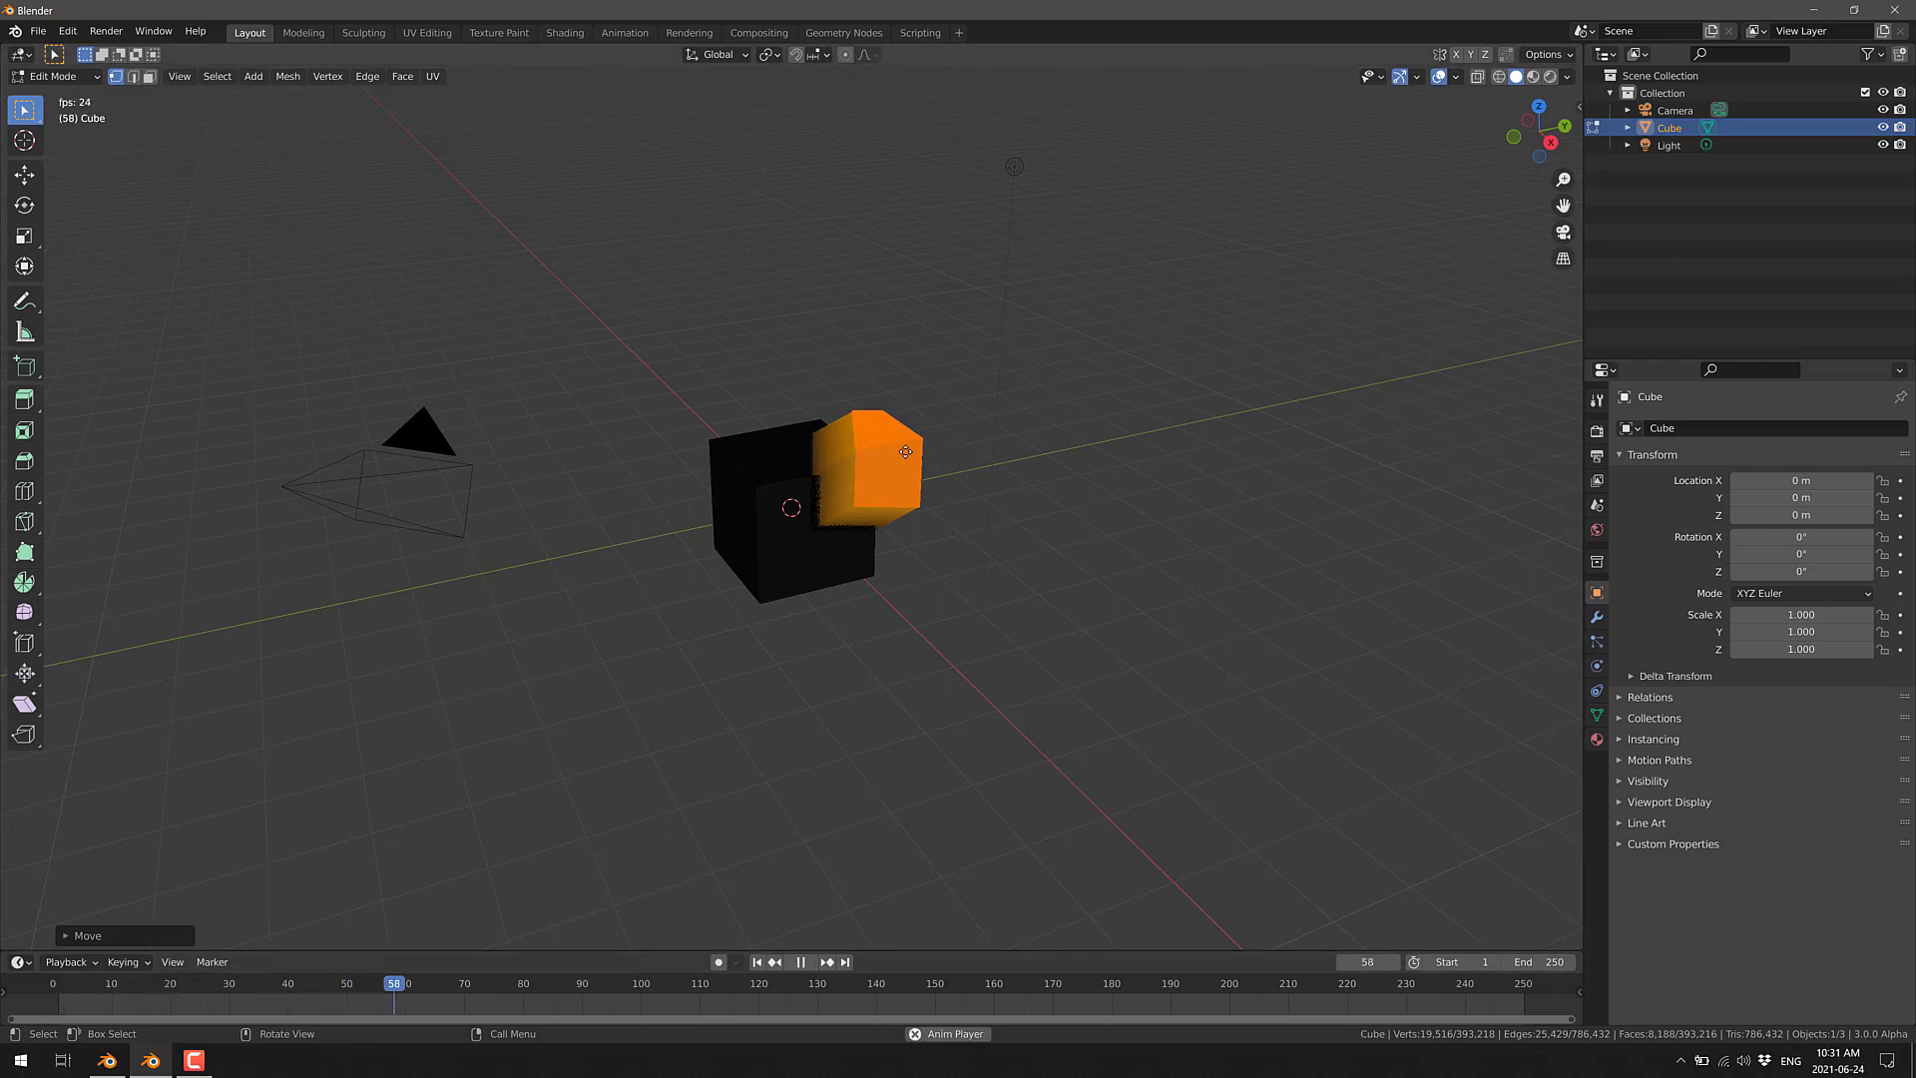
key("g")
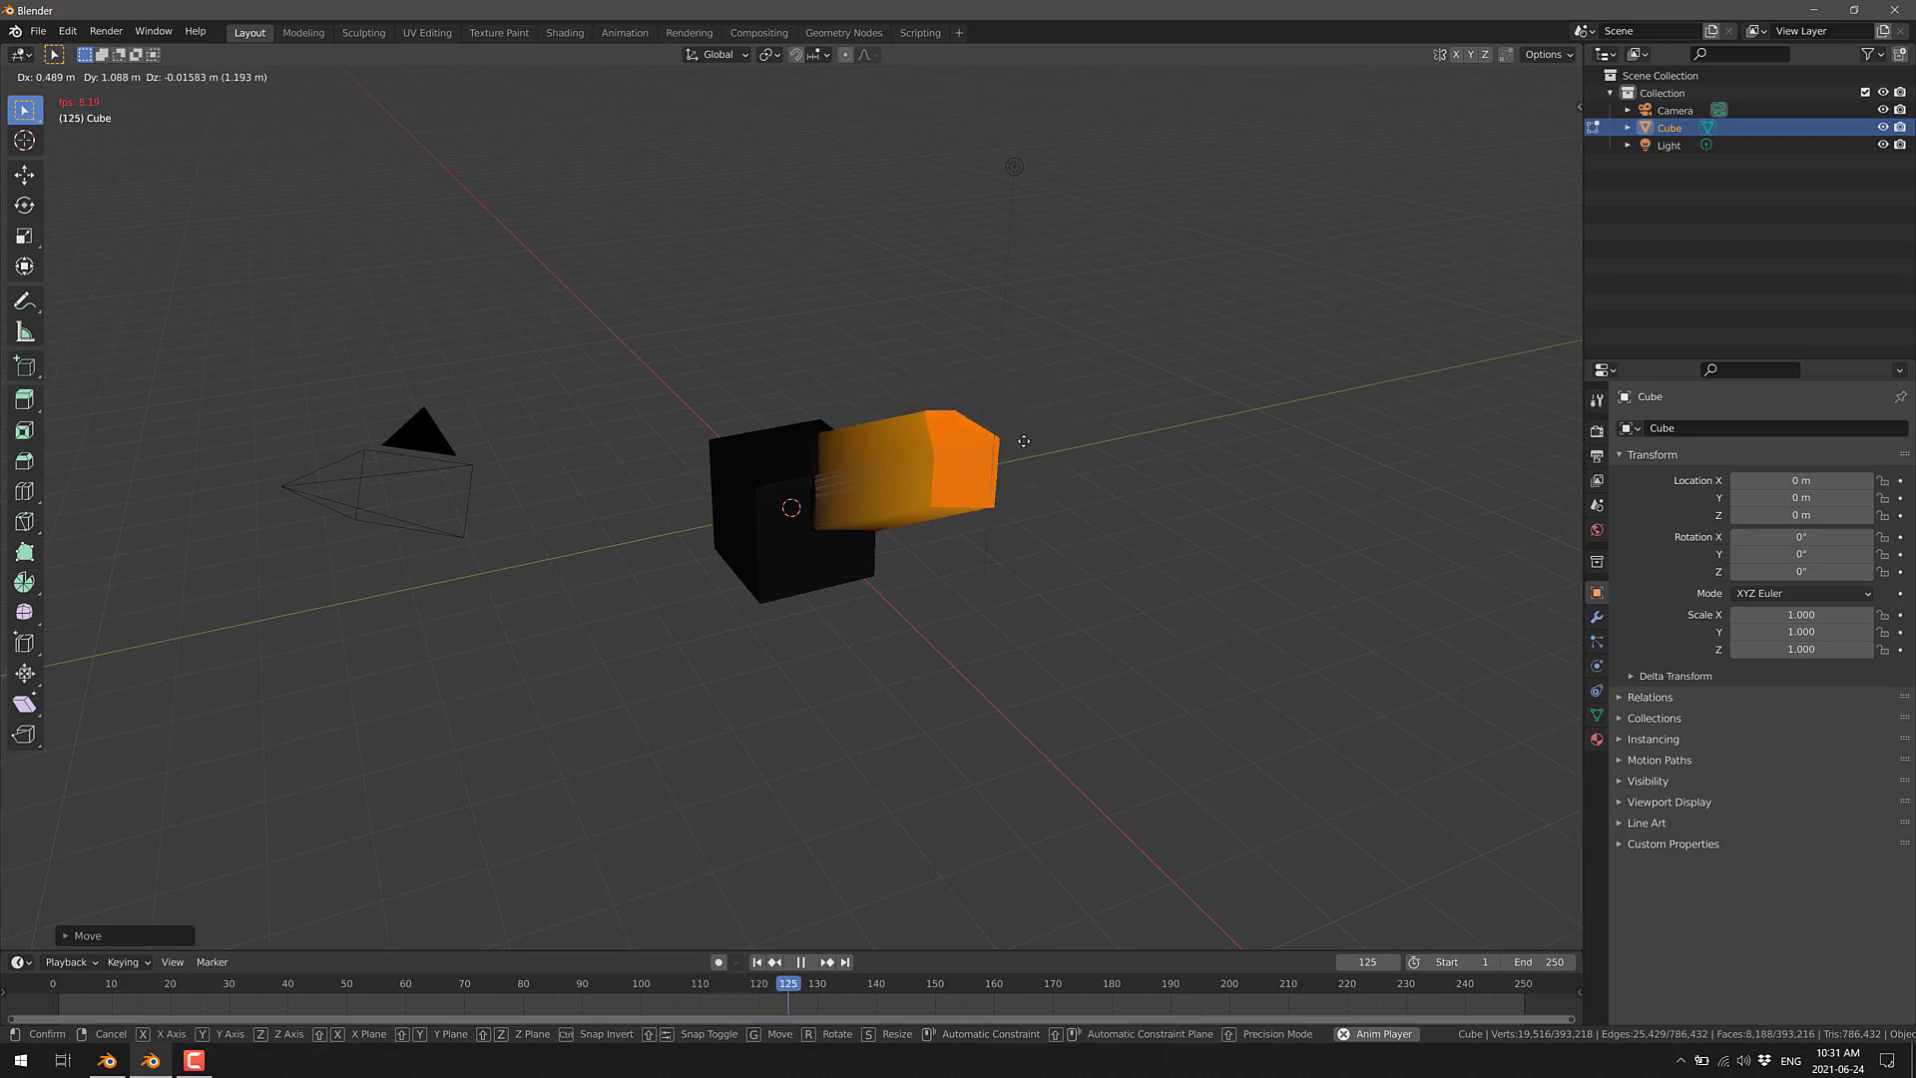
left_click(1004, 434)
Switch to Blender 2.80 and move its selected corner vertices during animation playback, and move the matching selection again in Blender 3.0.0 Alpha.
key("alt+Tab")
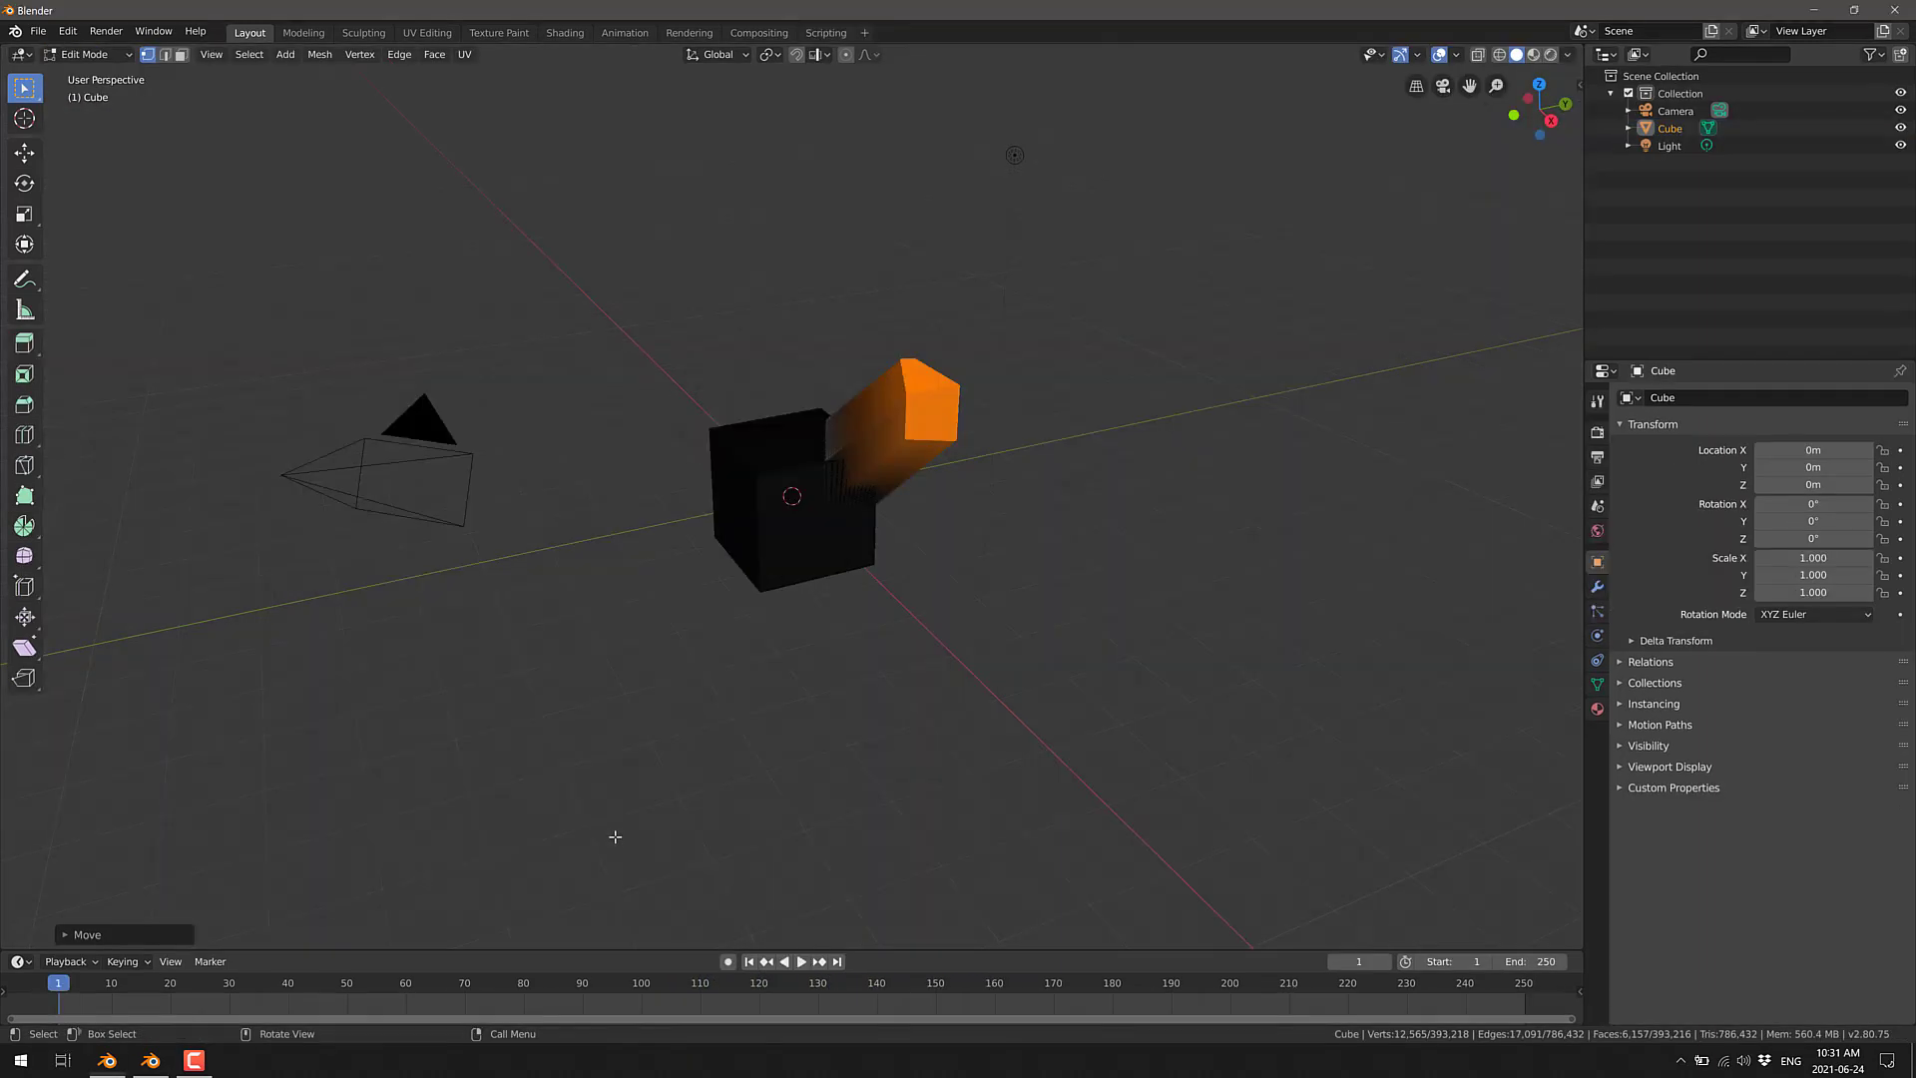
left_click(800, 962)
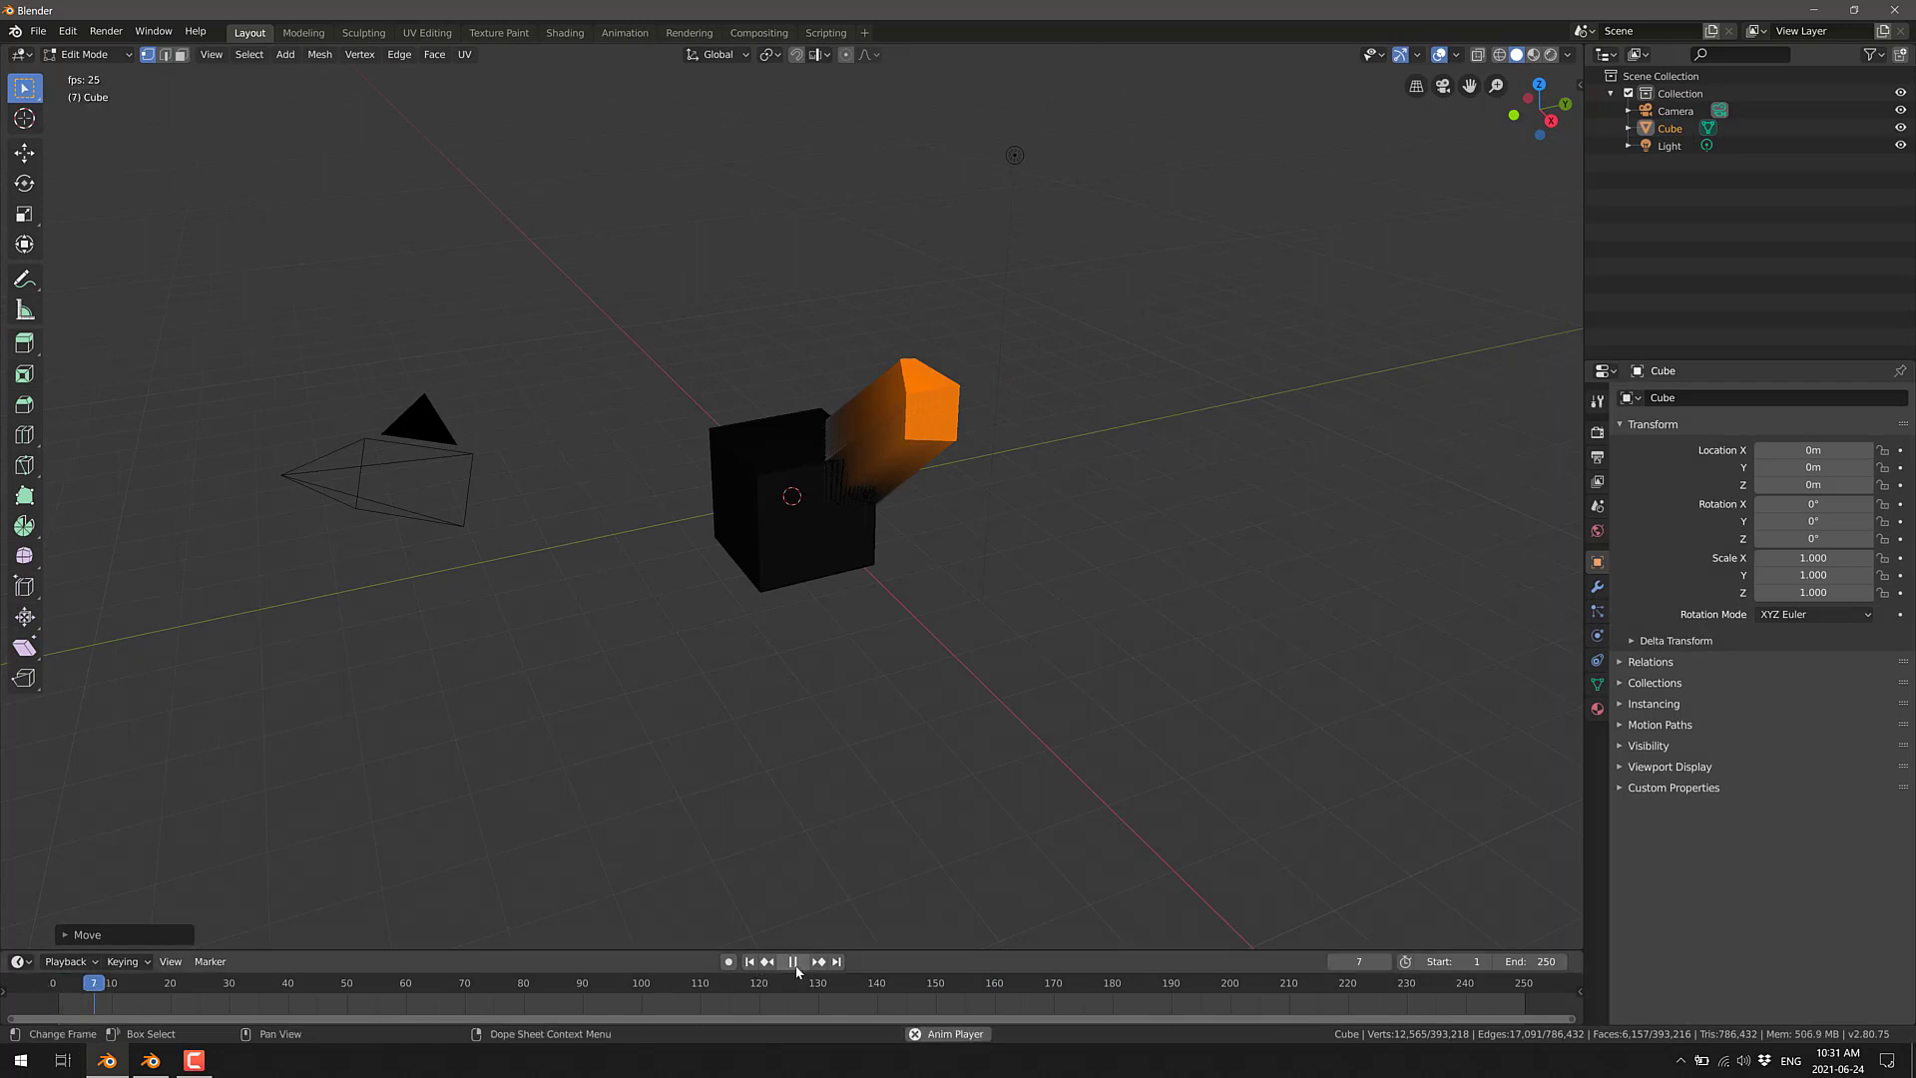
key("g")
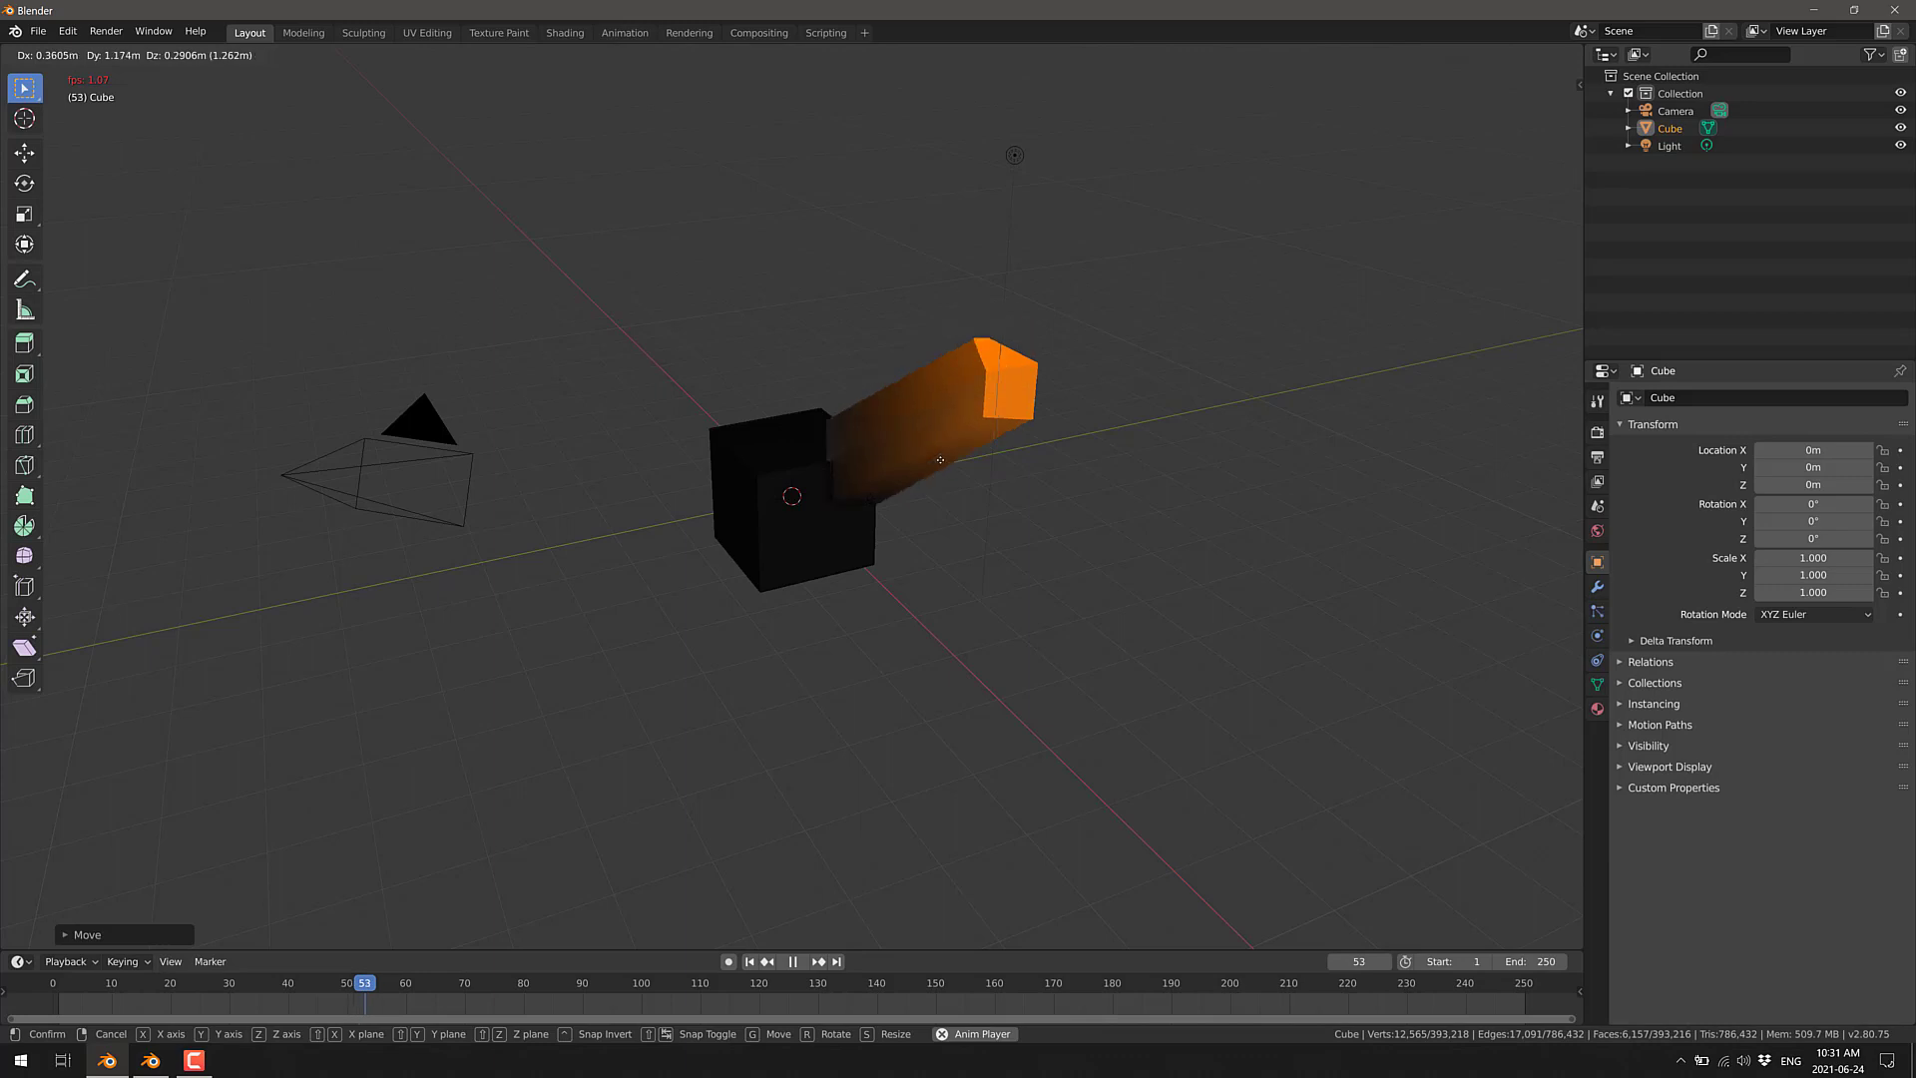
key("alt+Tab")
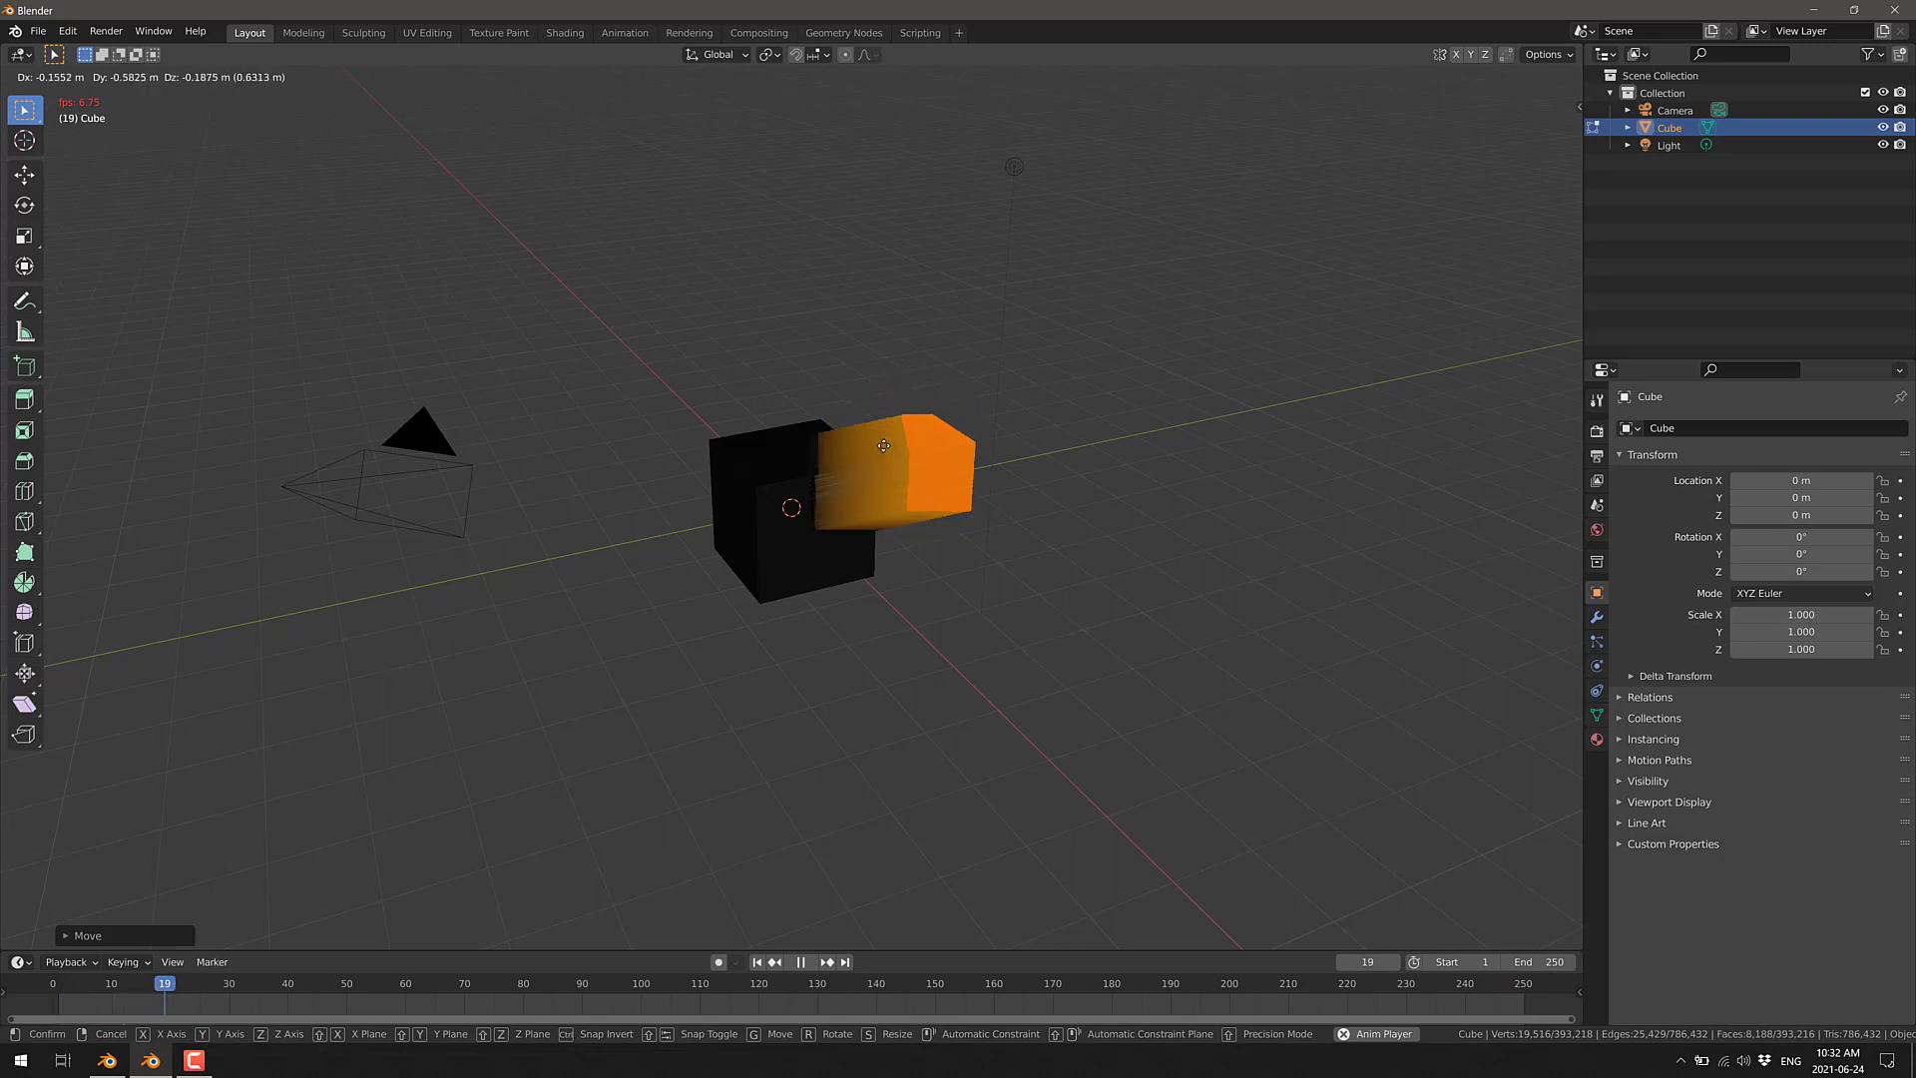
left_click(916, 436)
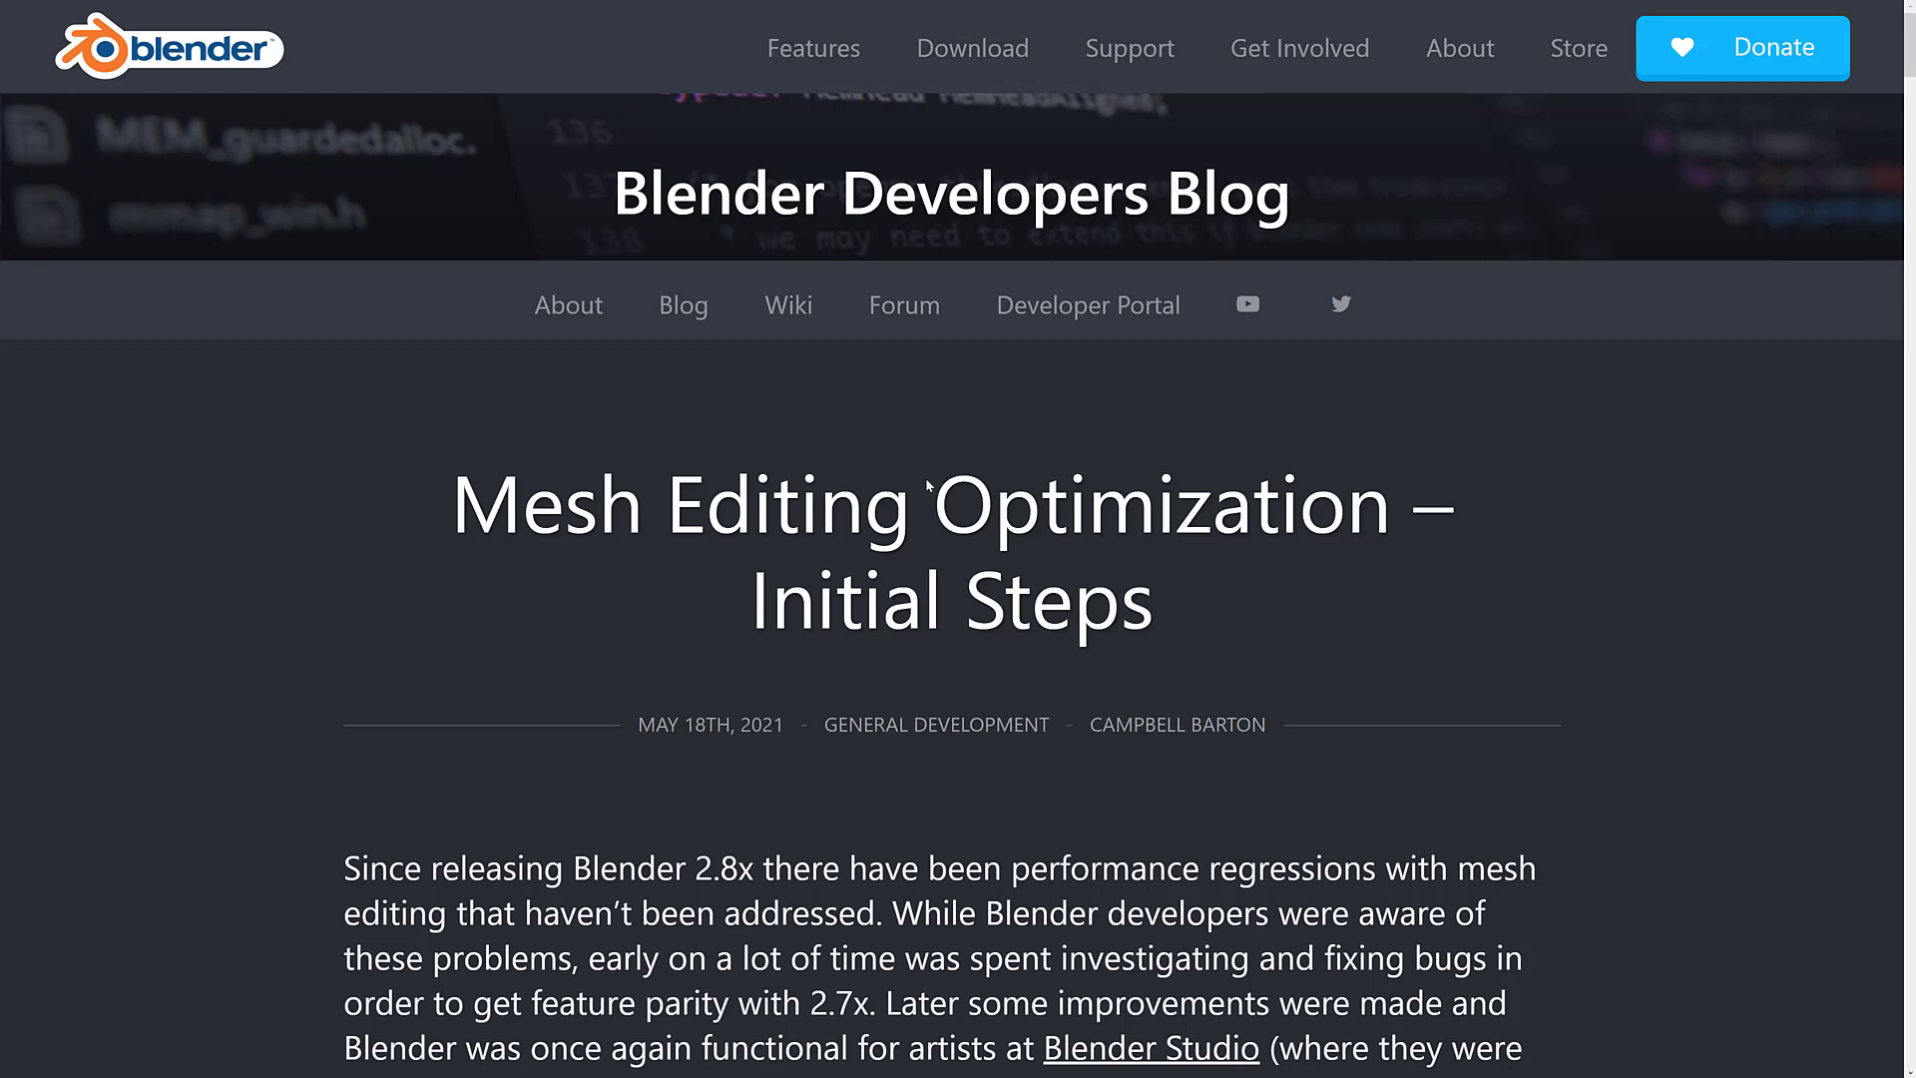
Read the Blender Developers Blog article "Mesh Editing Optimization – Initial Steps" in the web browser, including its bottleneck and sprint details.
scroll(975, 539, "down", 3)
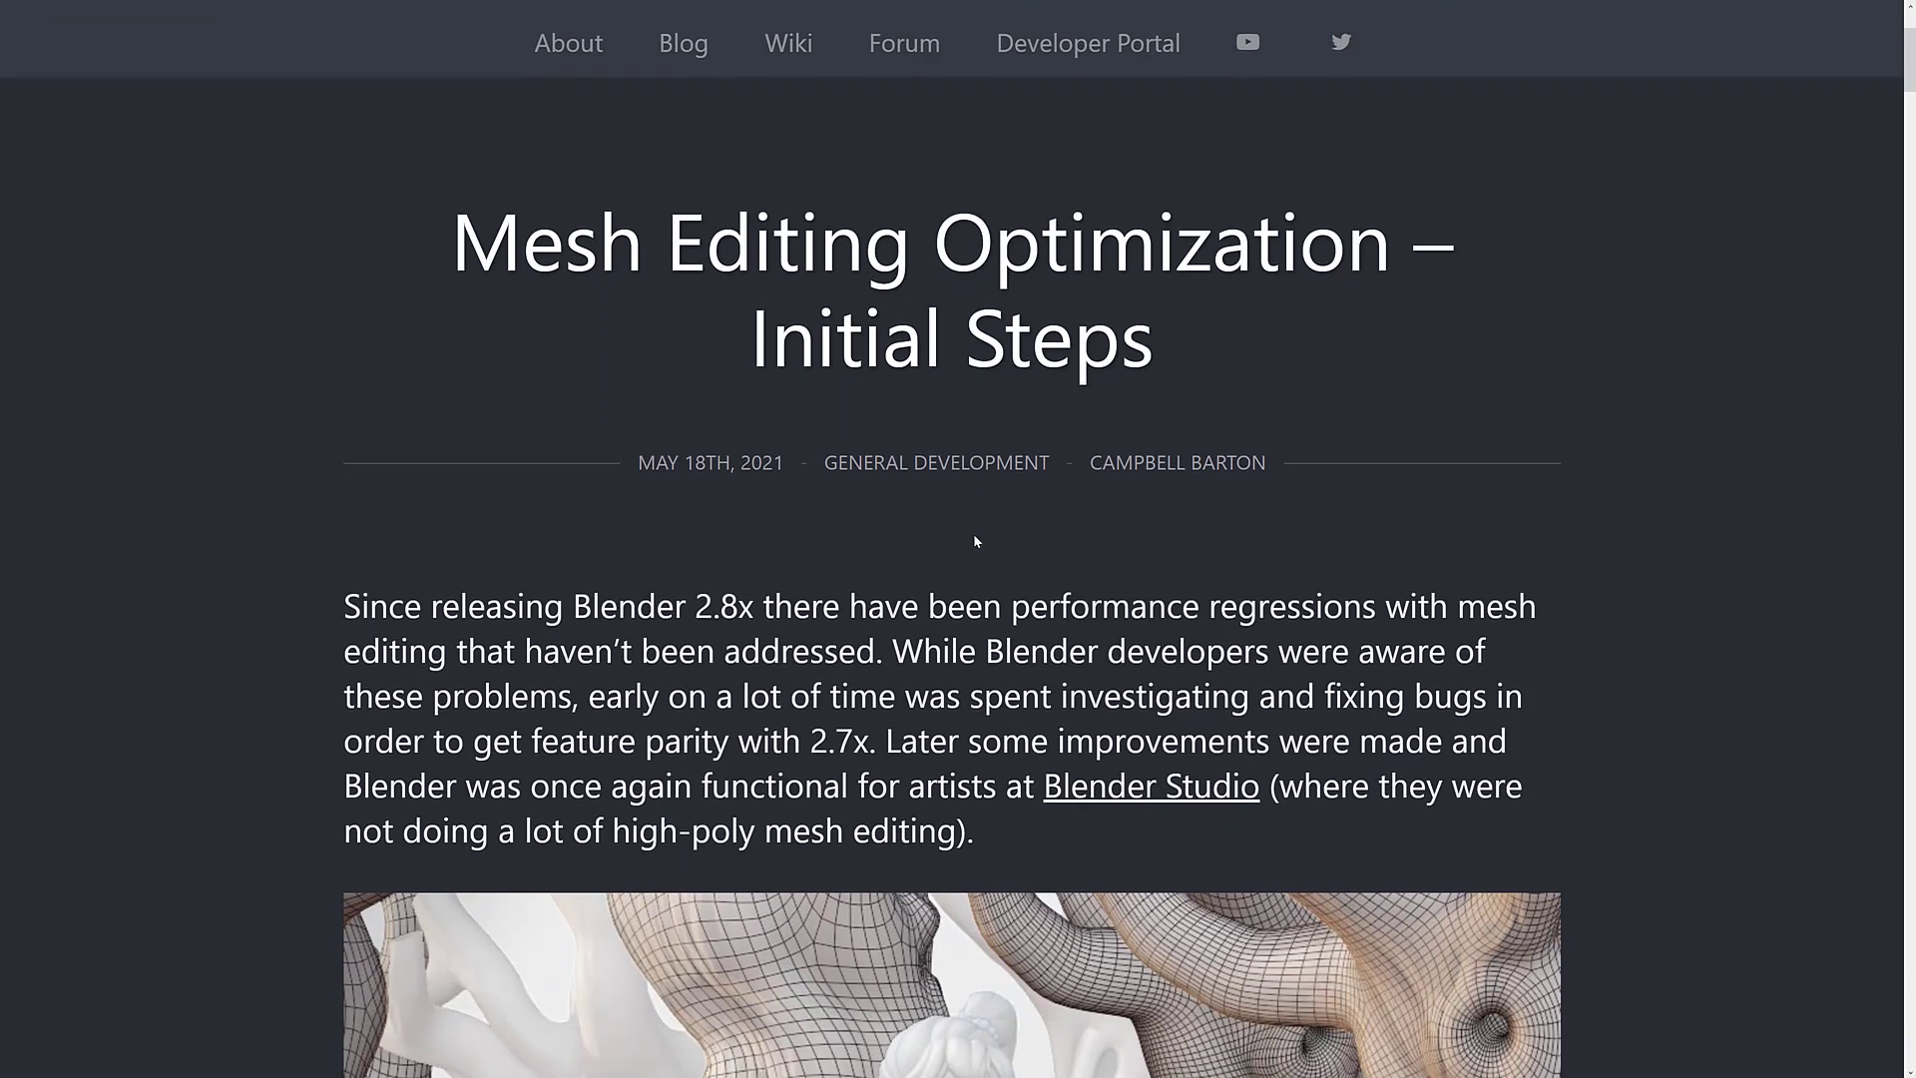
scroll(975, 539, "down", 1)
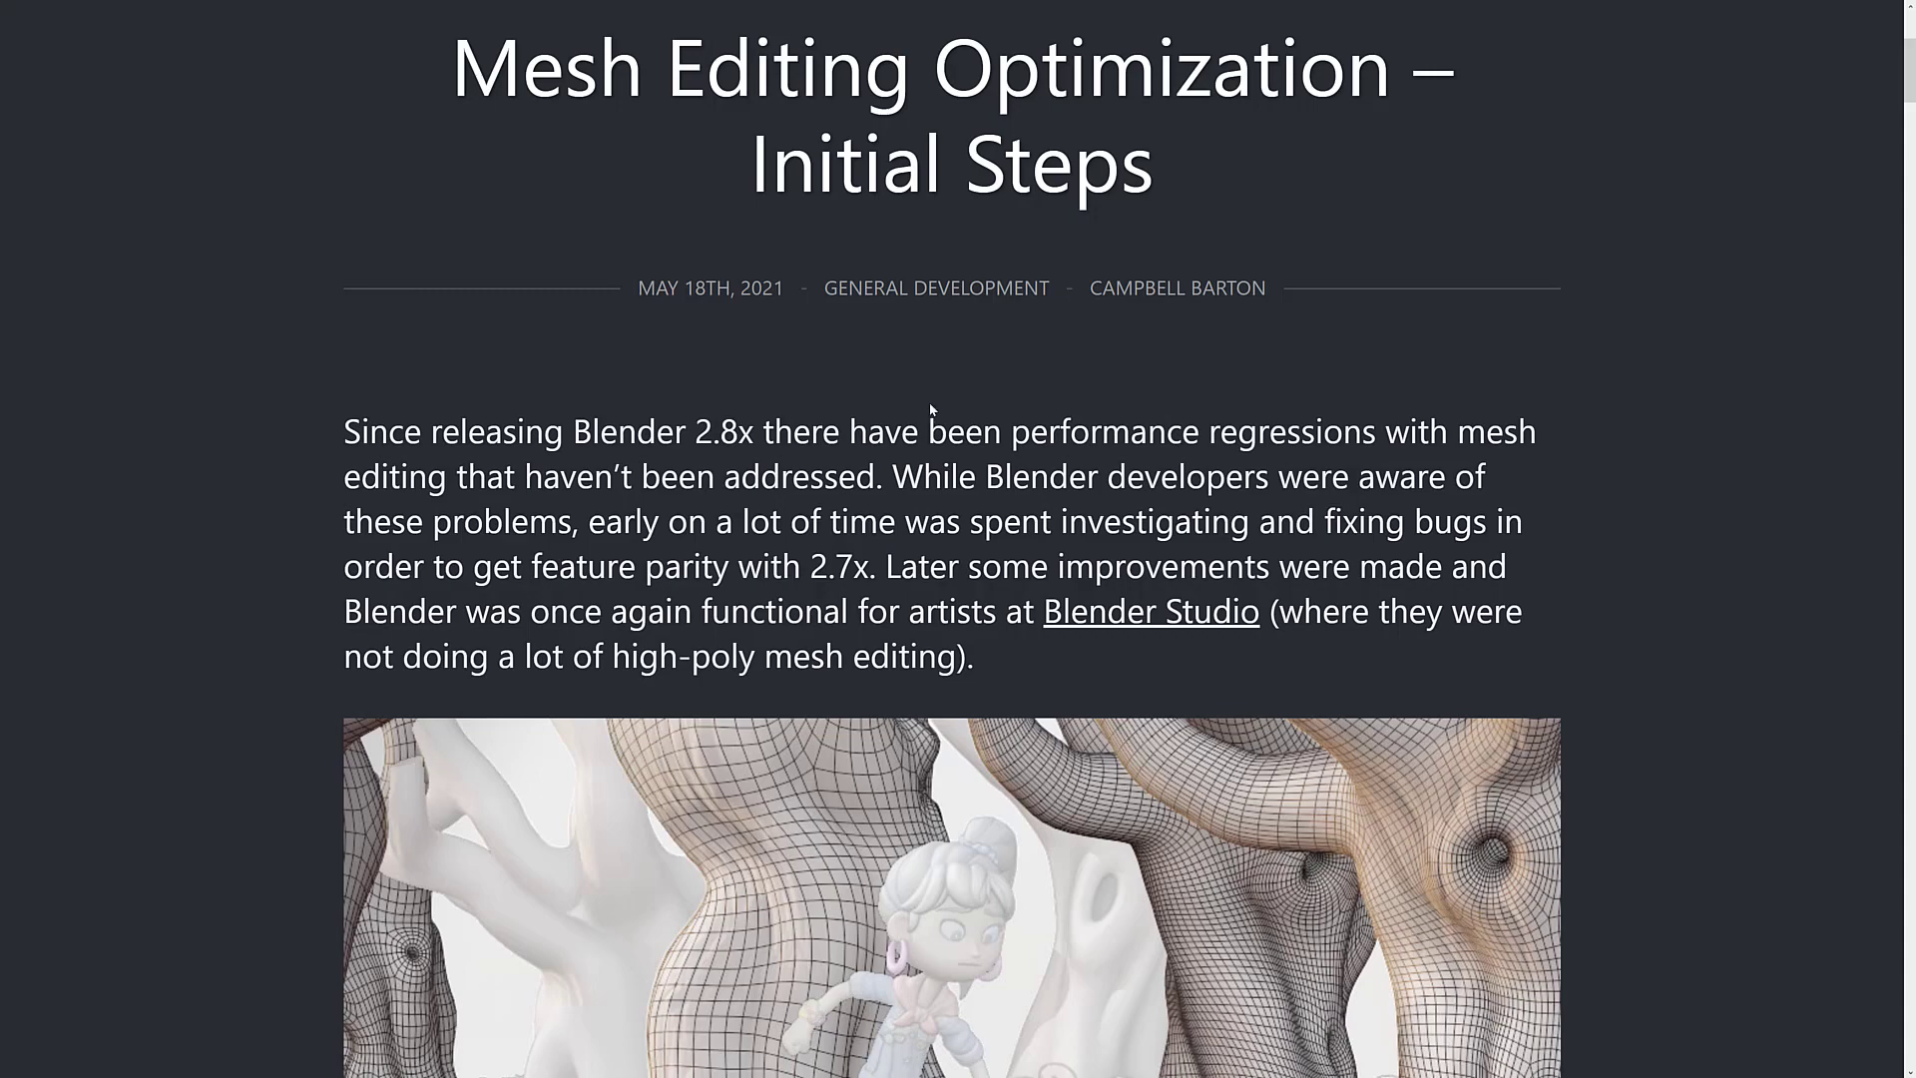
scroll(930, 409, "down", 10)
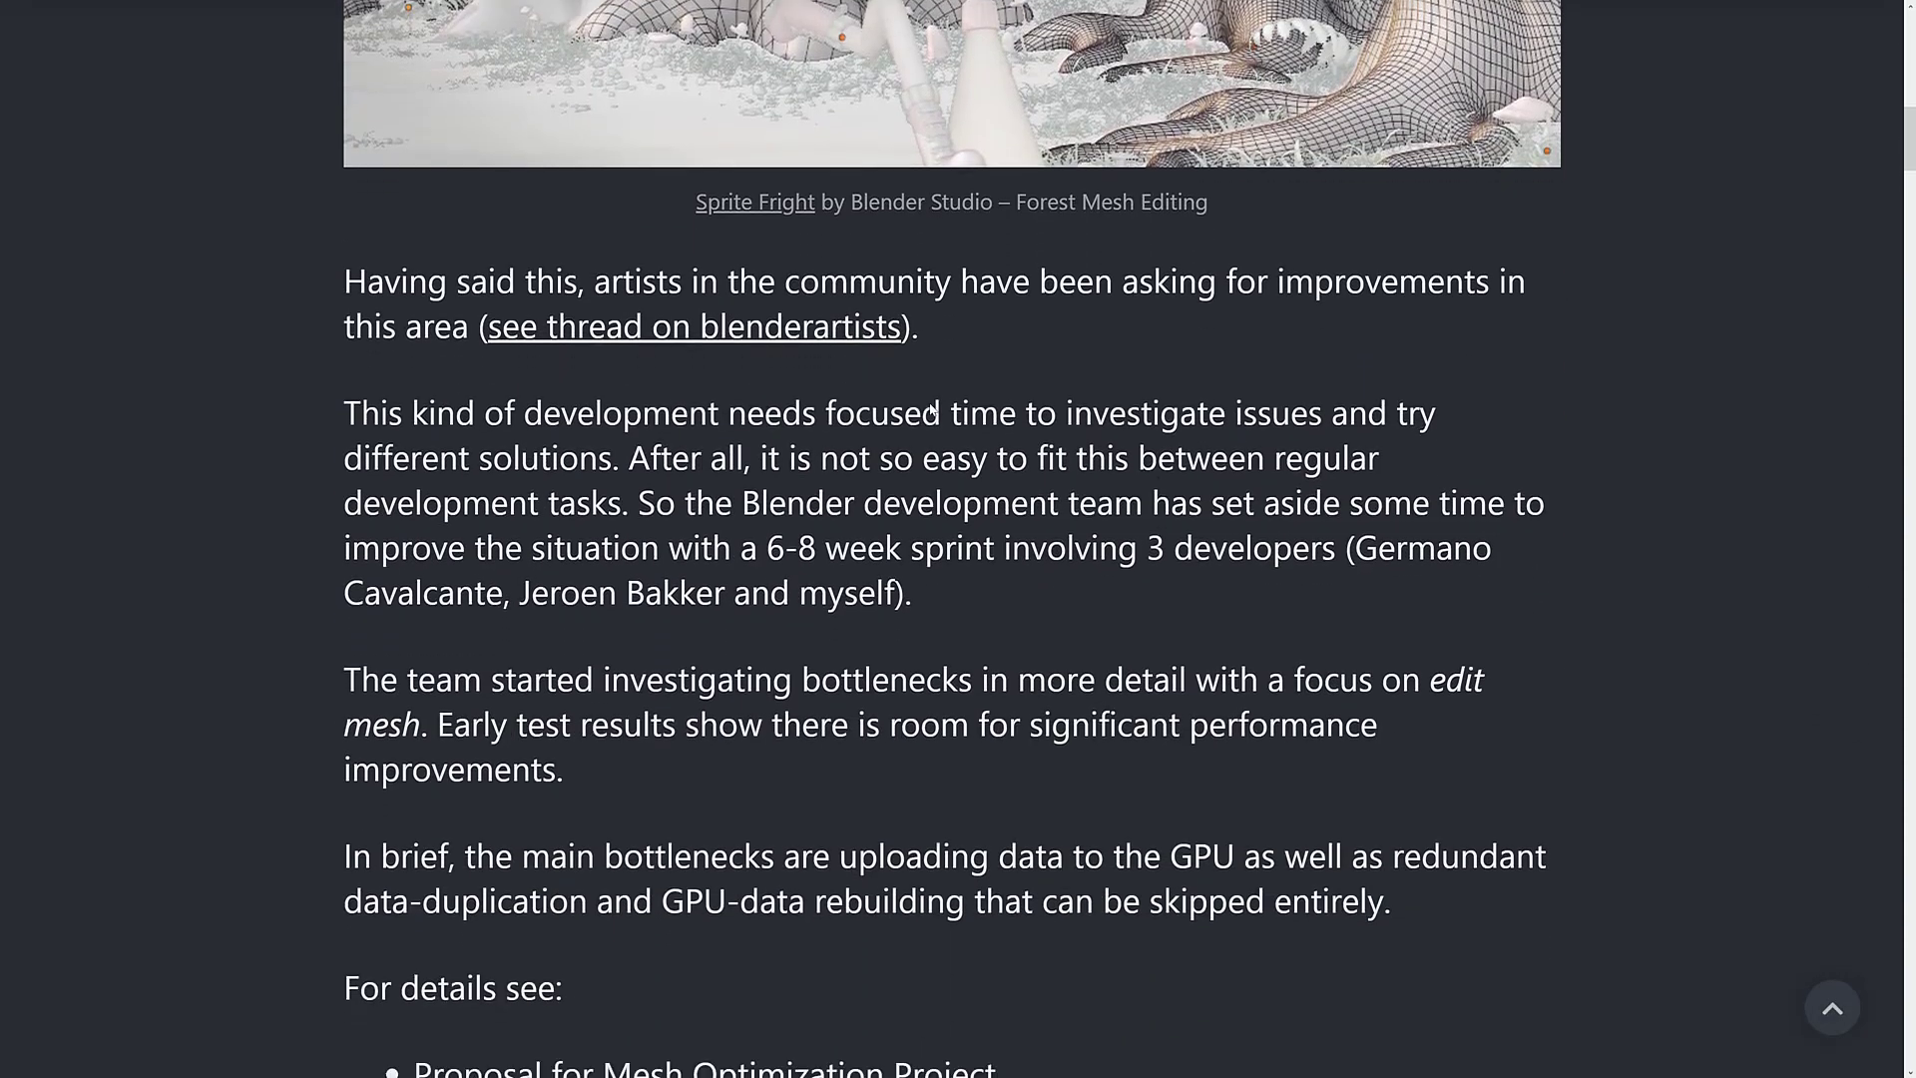
scroll(930, 409, "down", 7)
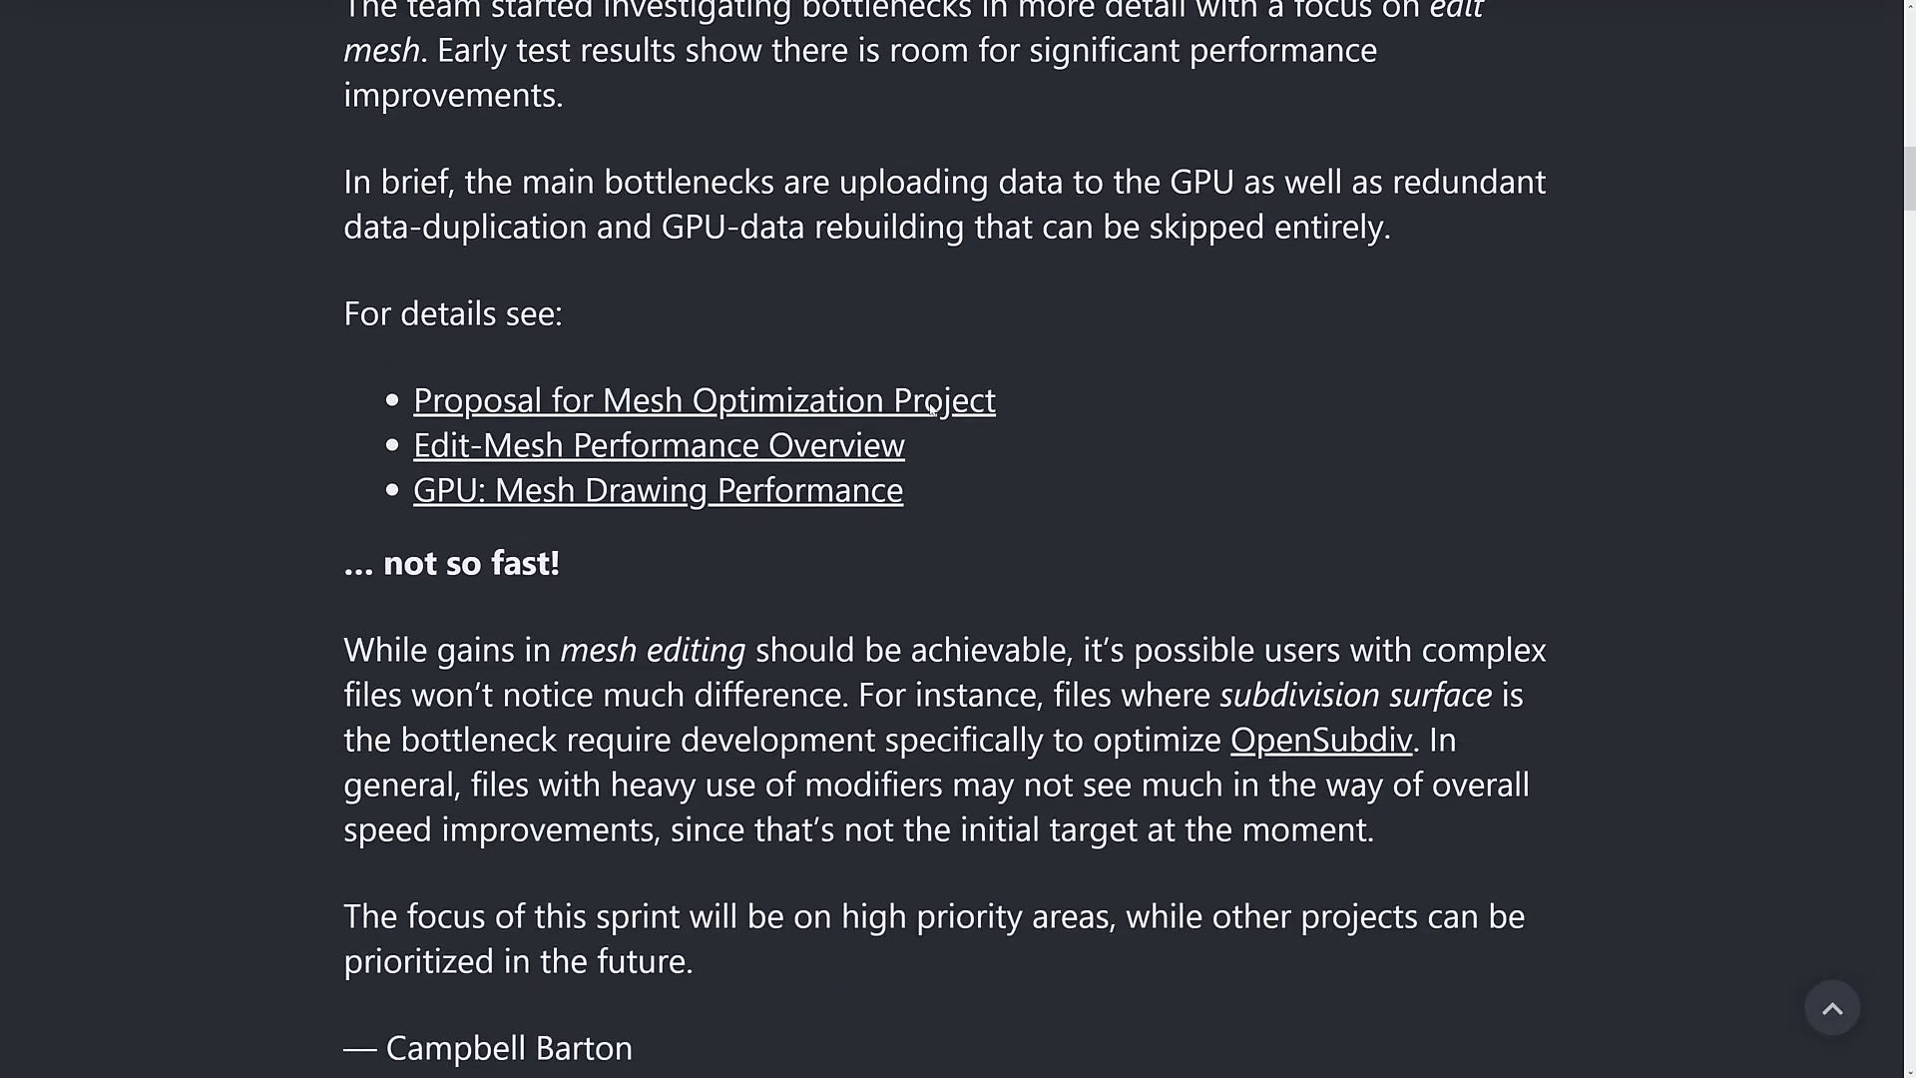
scroll(930, 407, "down", 5)
scroll(928, 410, "up", 5)
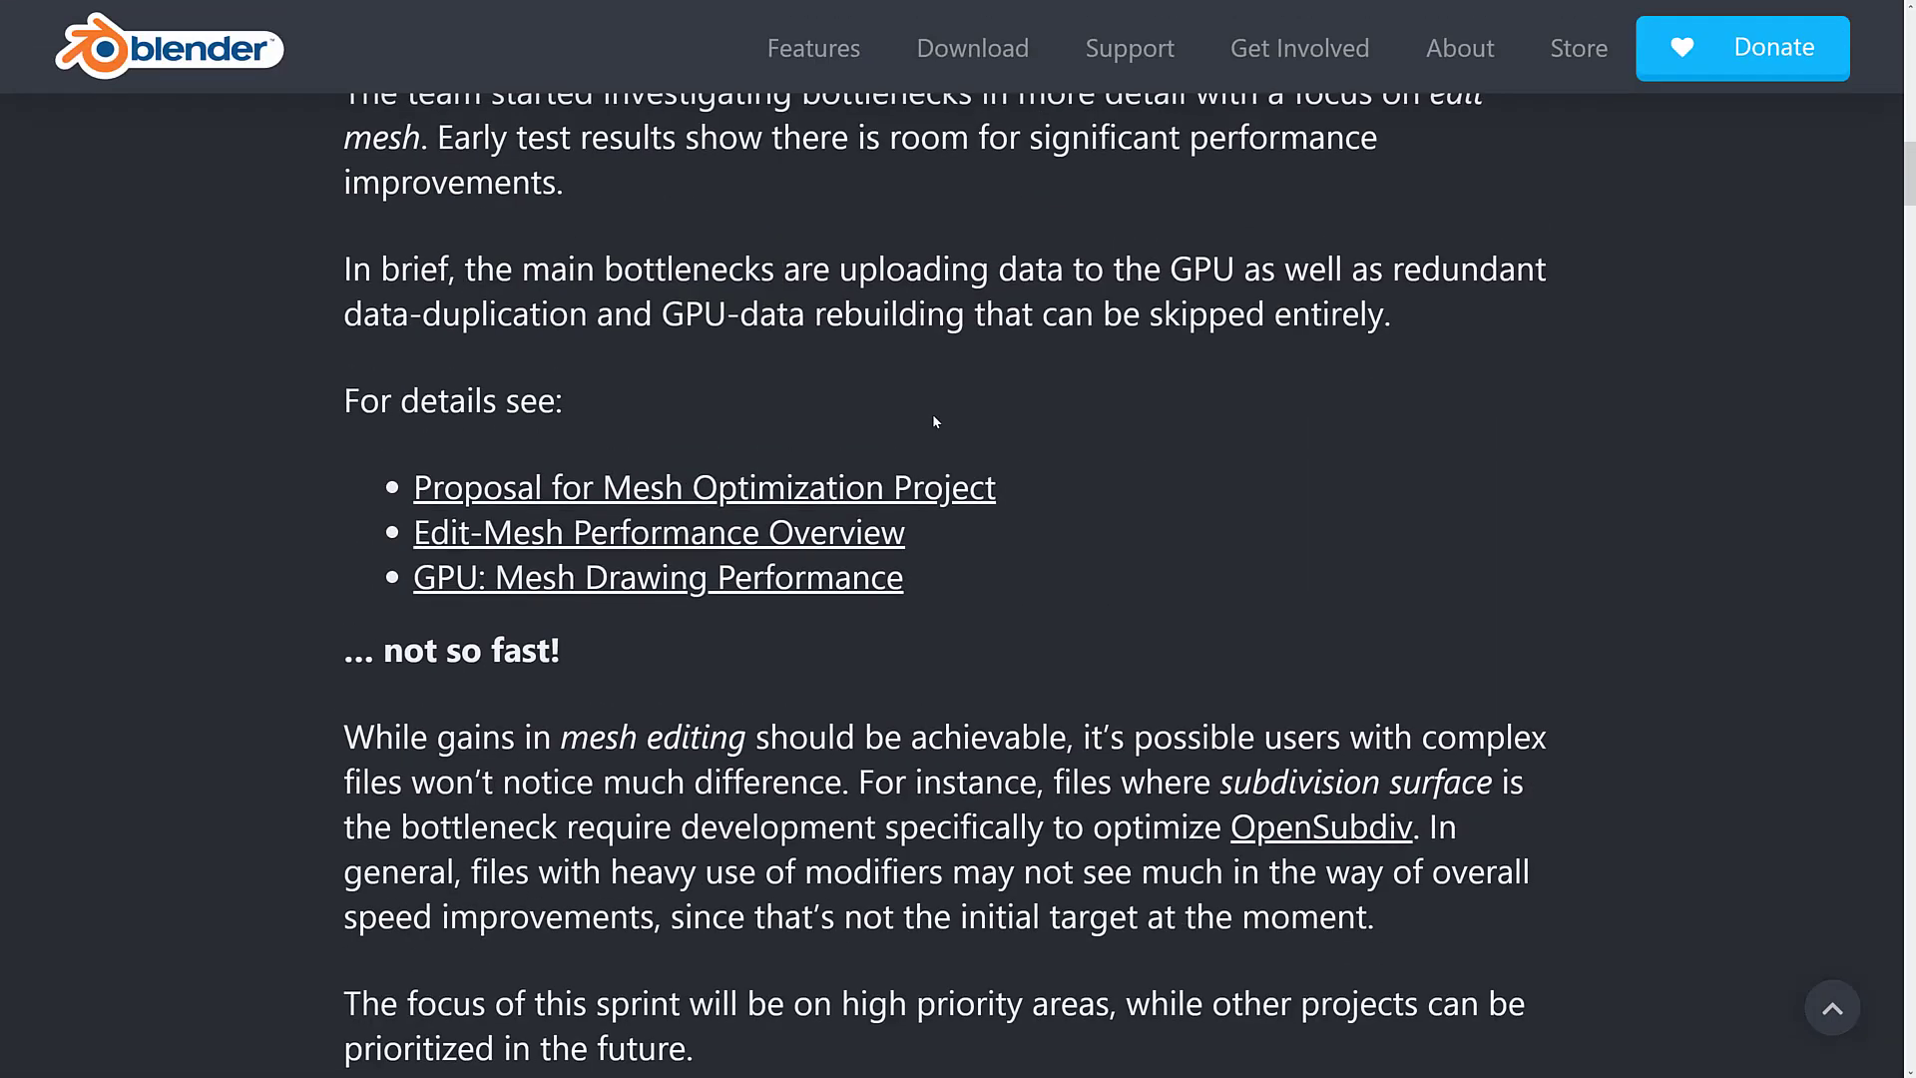
scroll(936, 422, "up", 4)
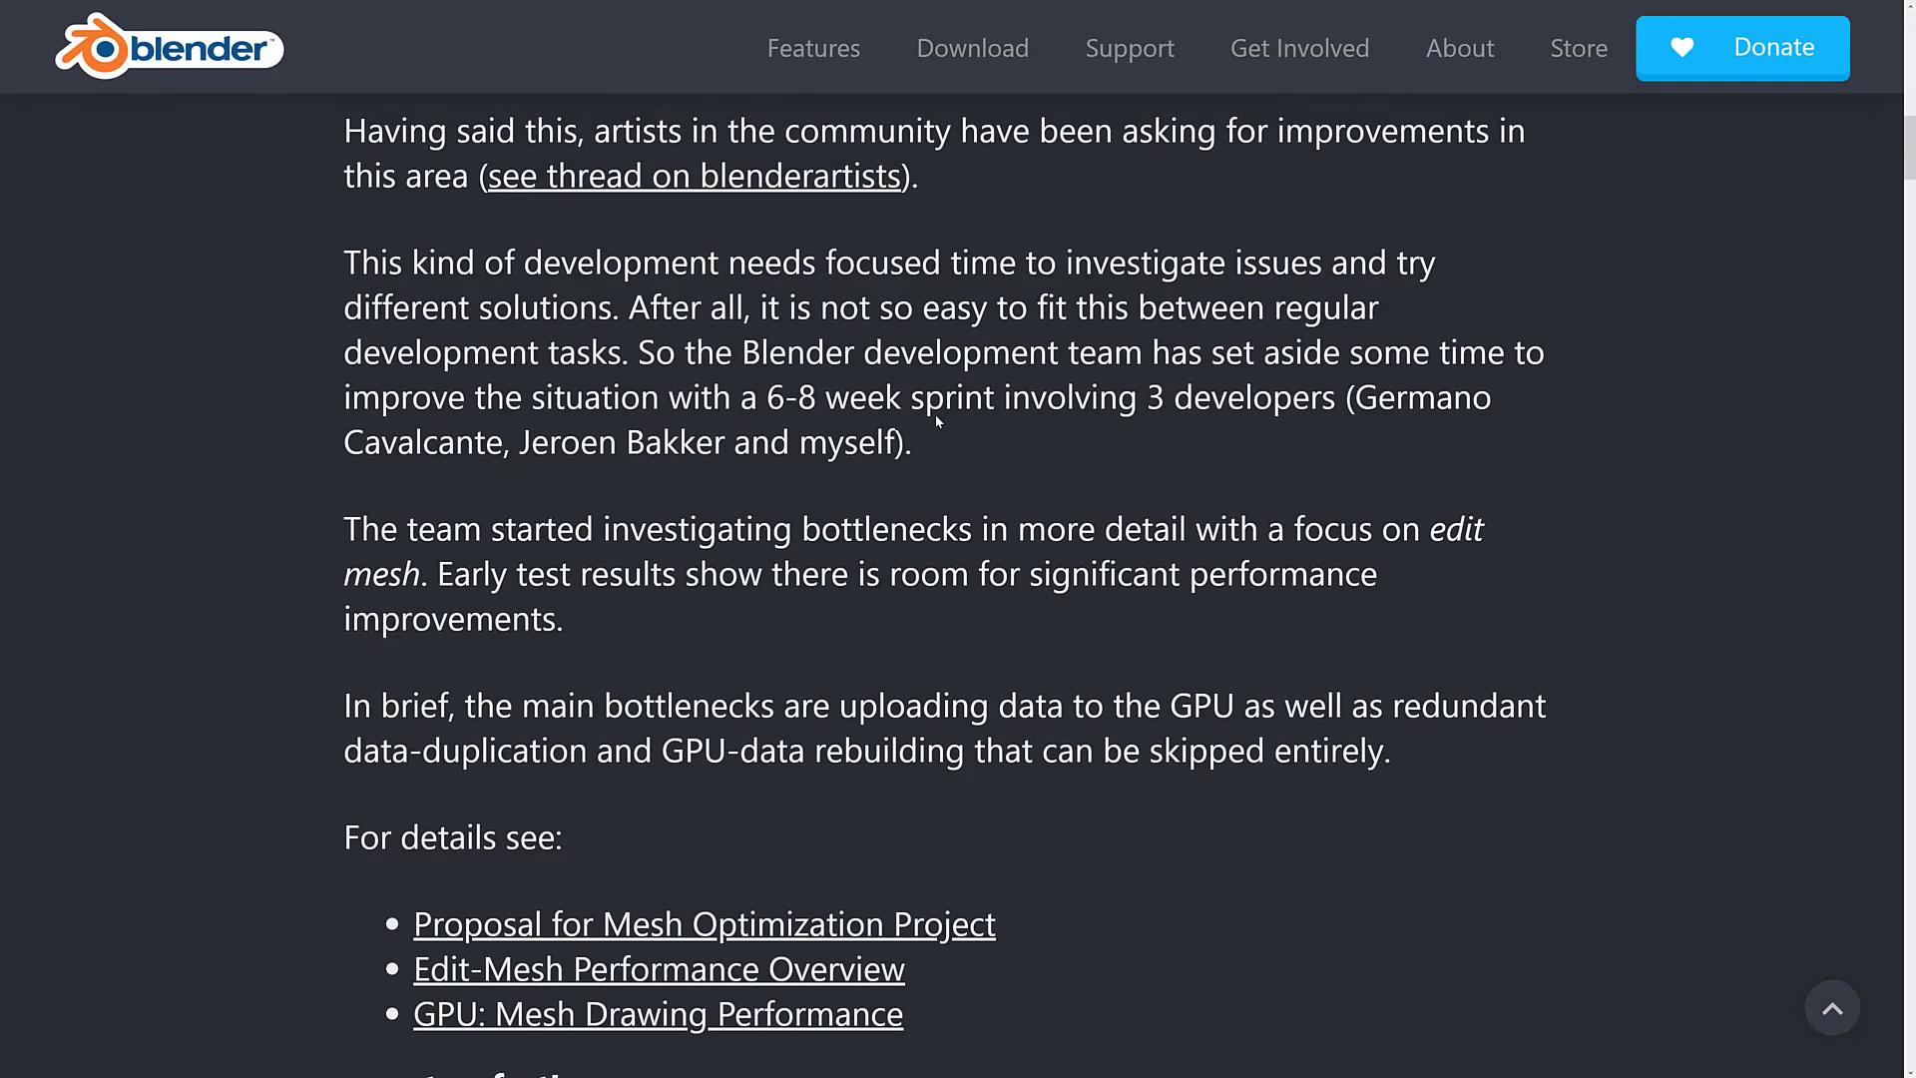
scroll(936, 419, "up", 10)
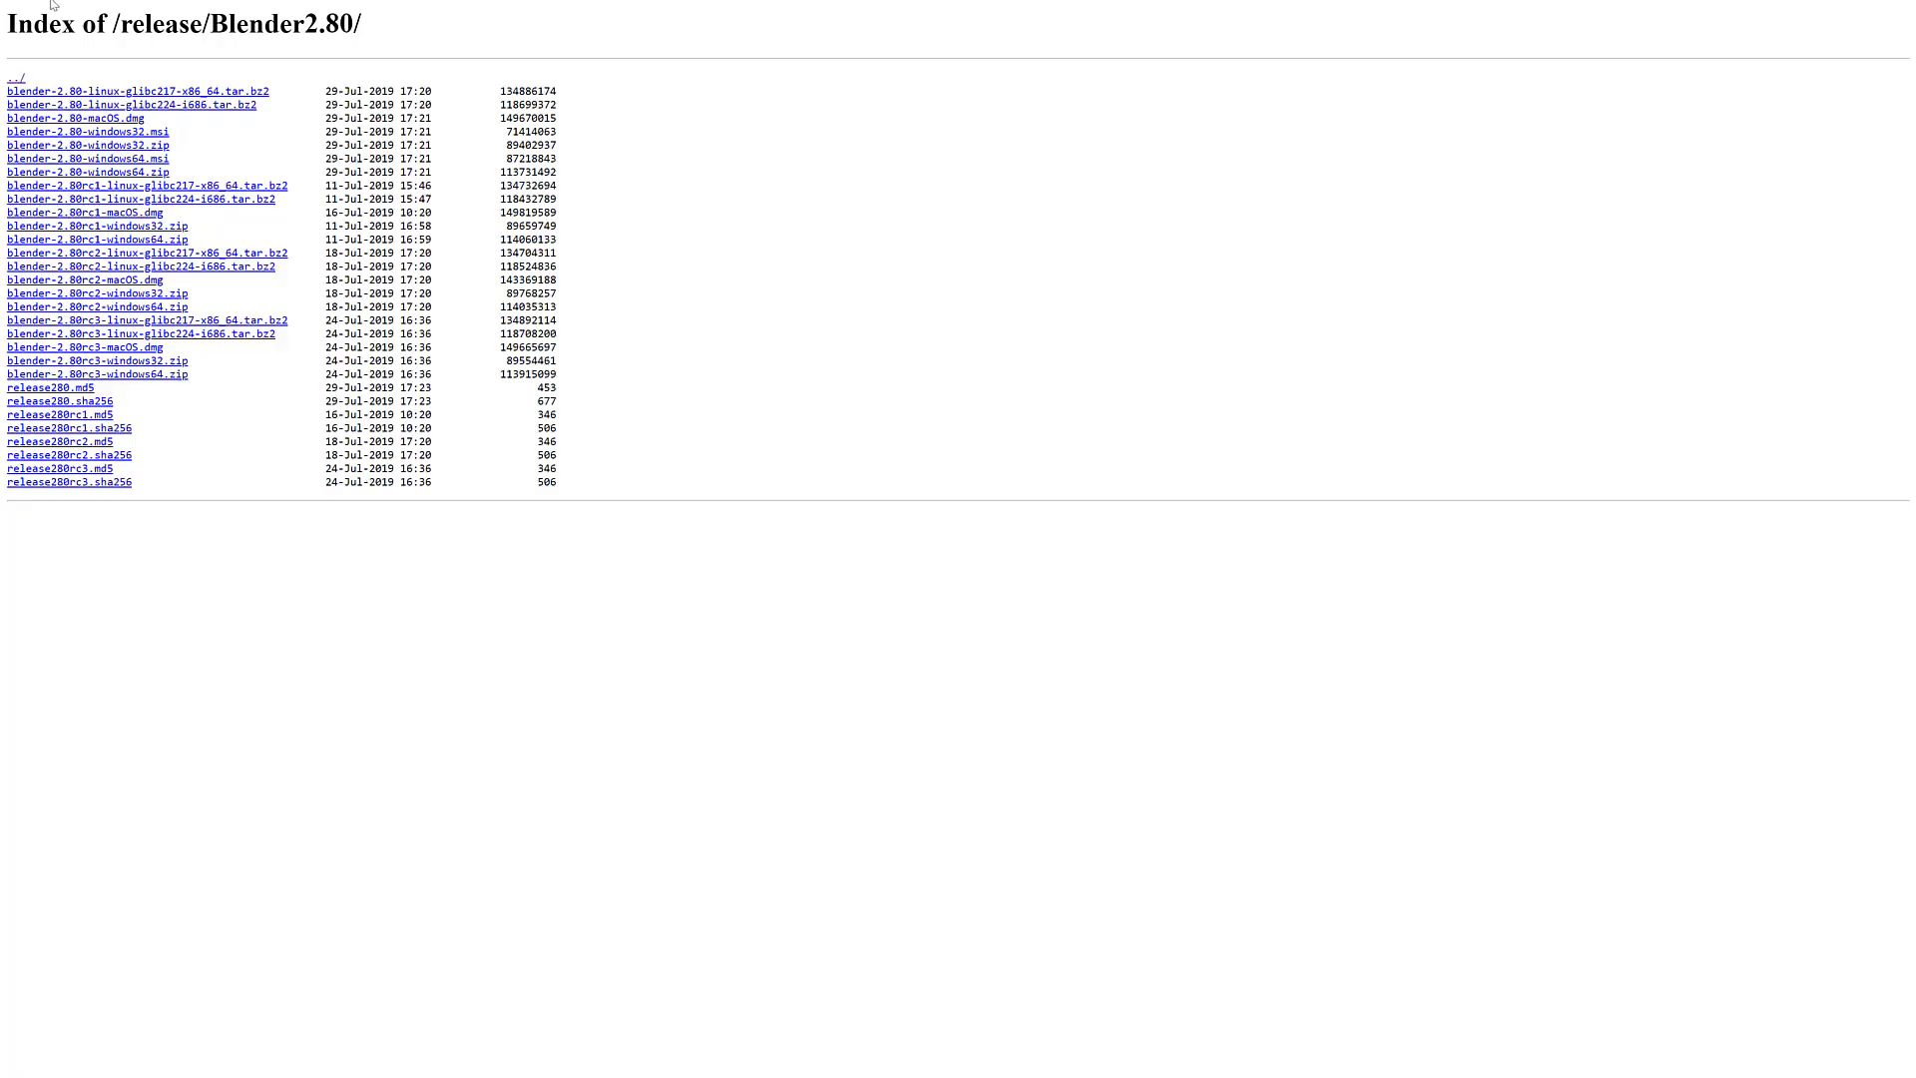
Go from the Blender 2.80 download directory up to the release index and look through the list of available Blender versions.
left_click(18, 79)
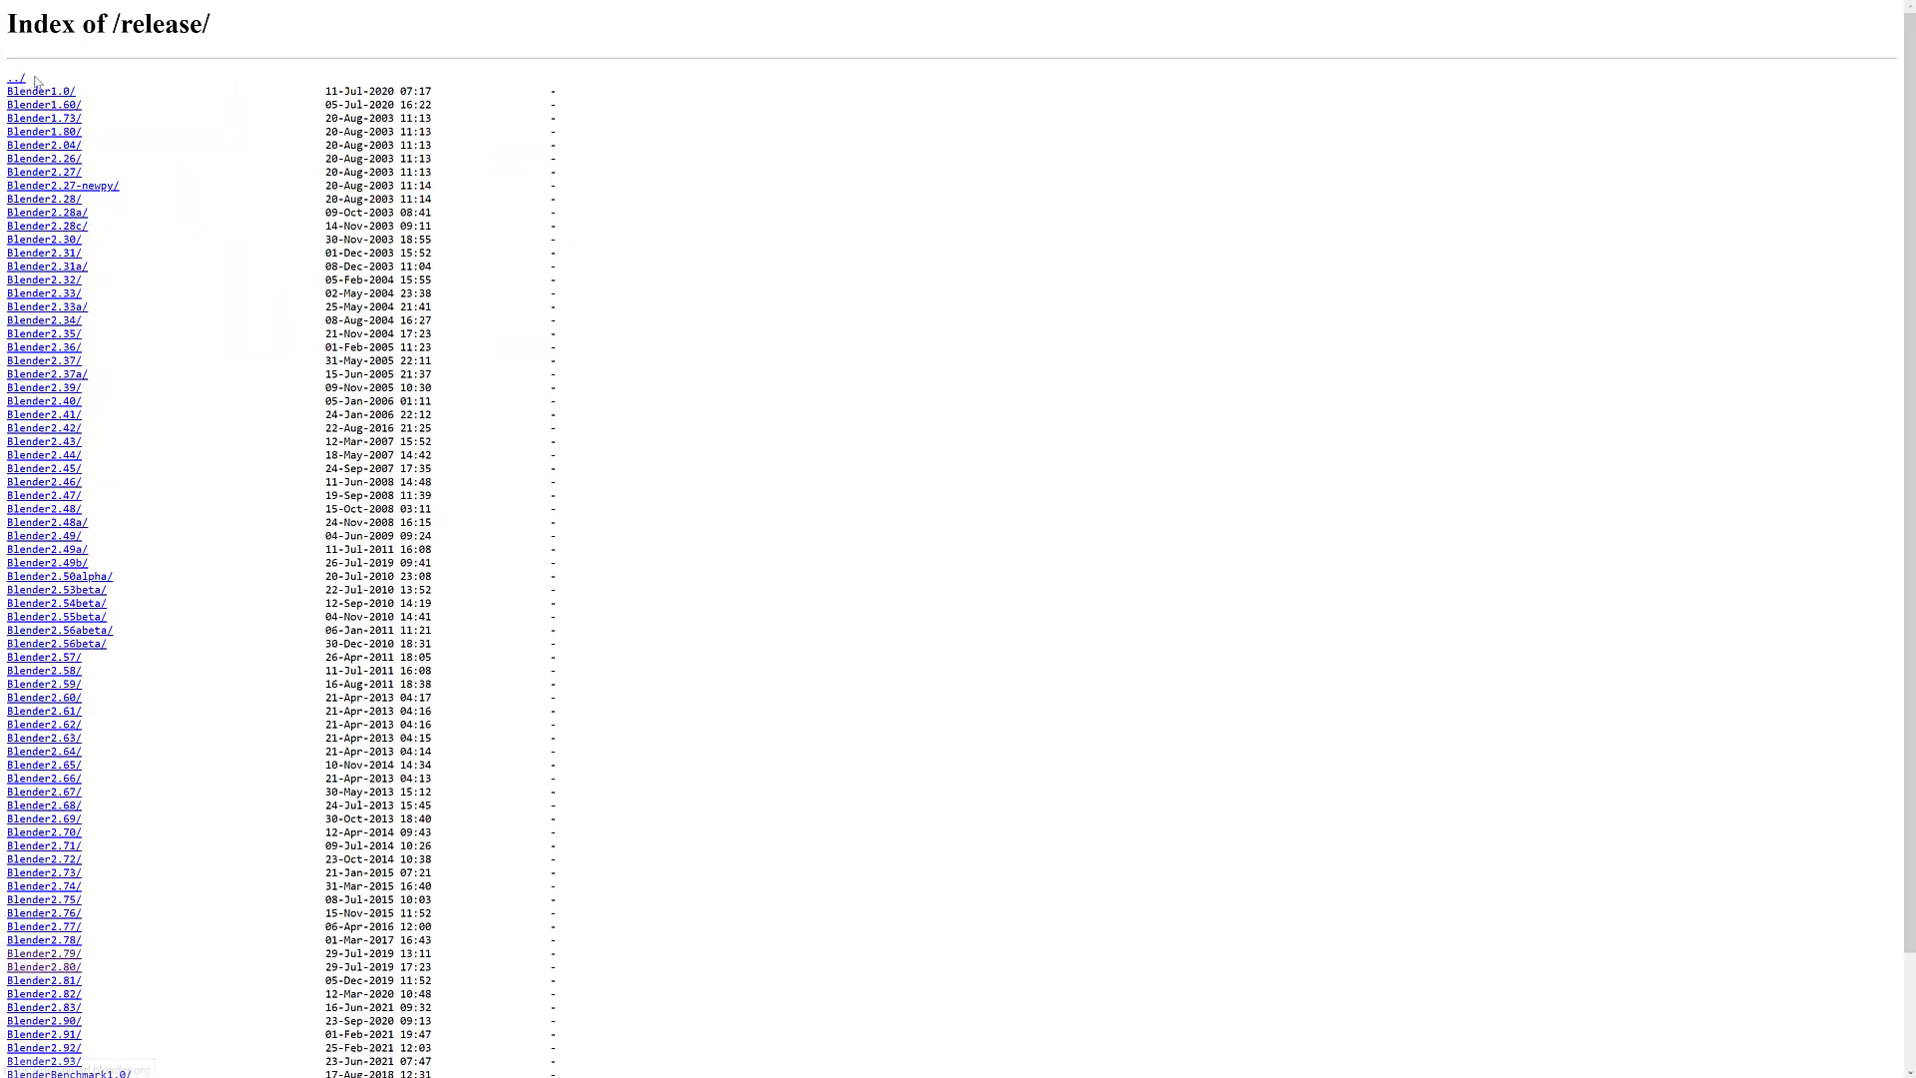
scroll(138, 214, "down", 3)
scroll(290, 342, "up", 3)
scroll(282, 362, "down", 2)
scroll(283, 354, "up", 2)
scroll(285, 347, "down", 2)
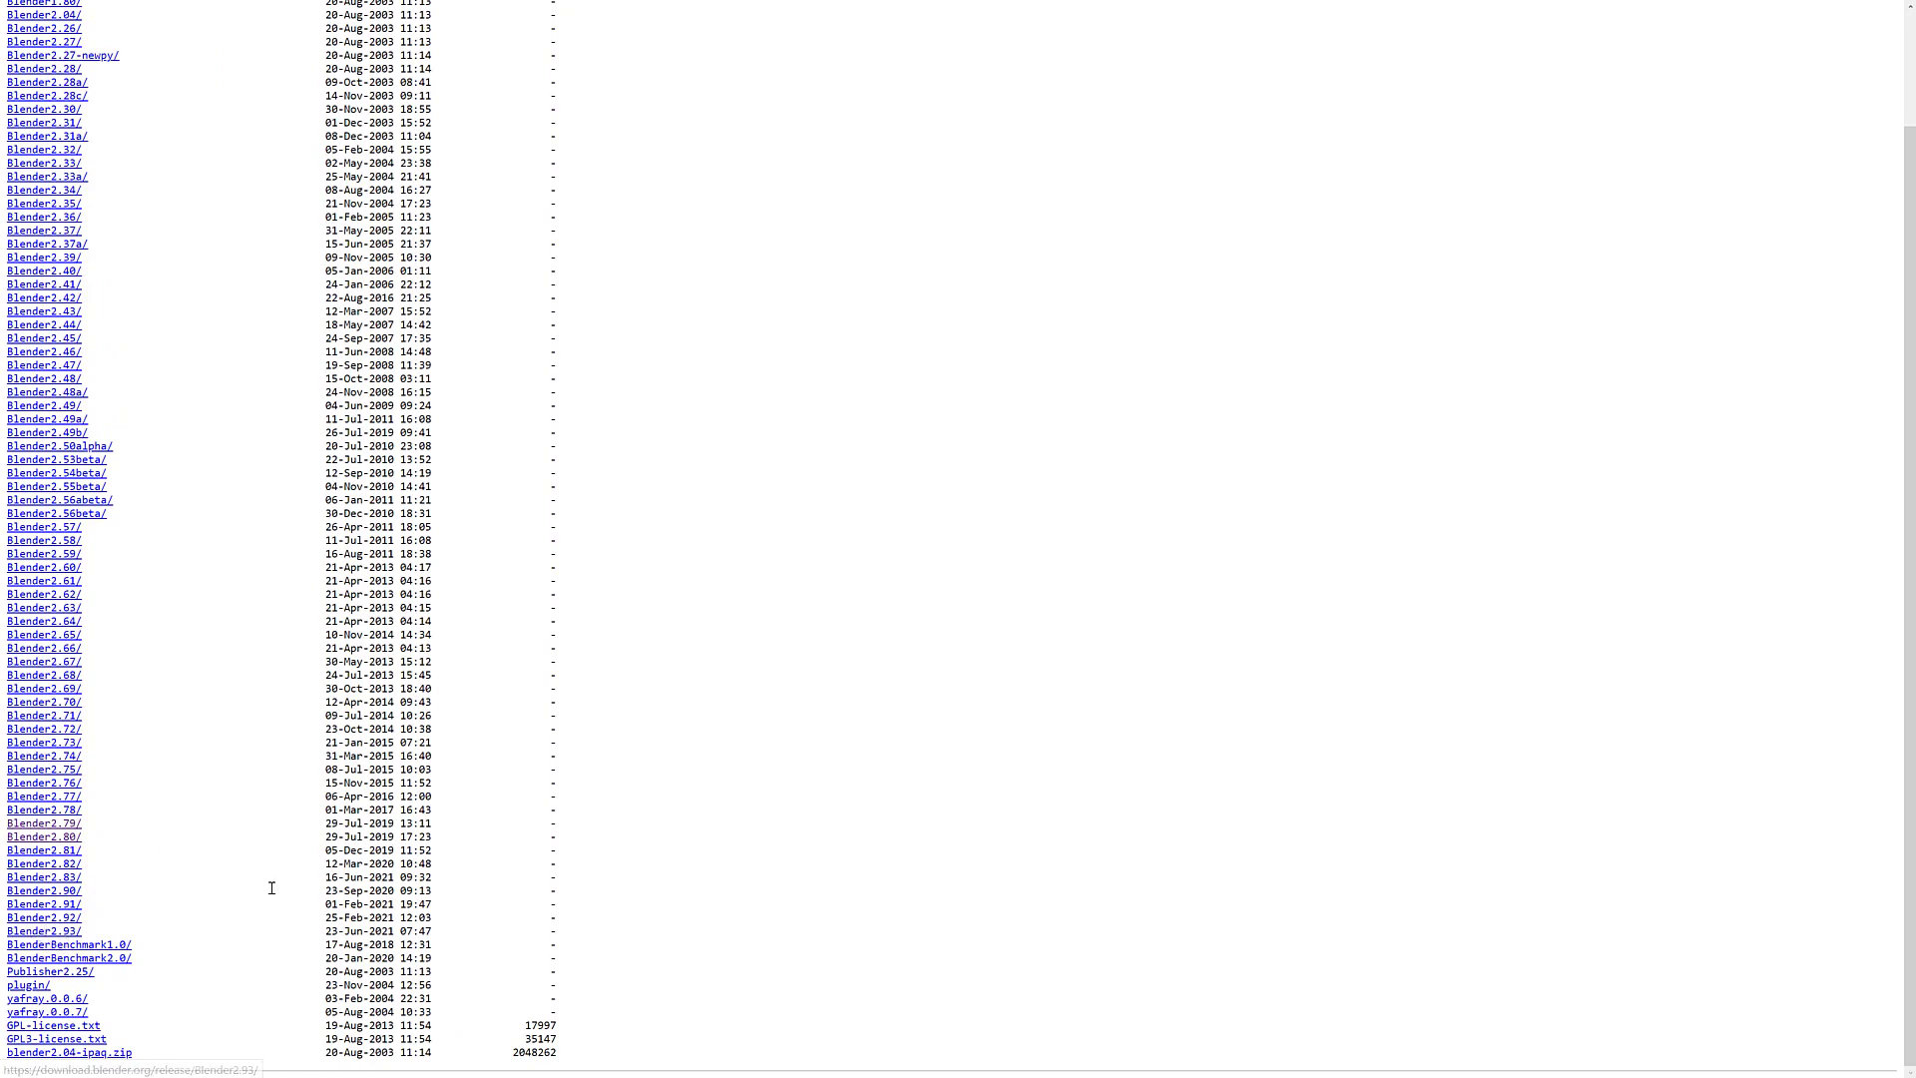
scroll(270, 885, "up", 2)
scroll(280, 728, "down", 2)
scroll(291, 755, "up", 2)
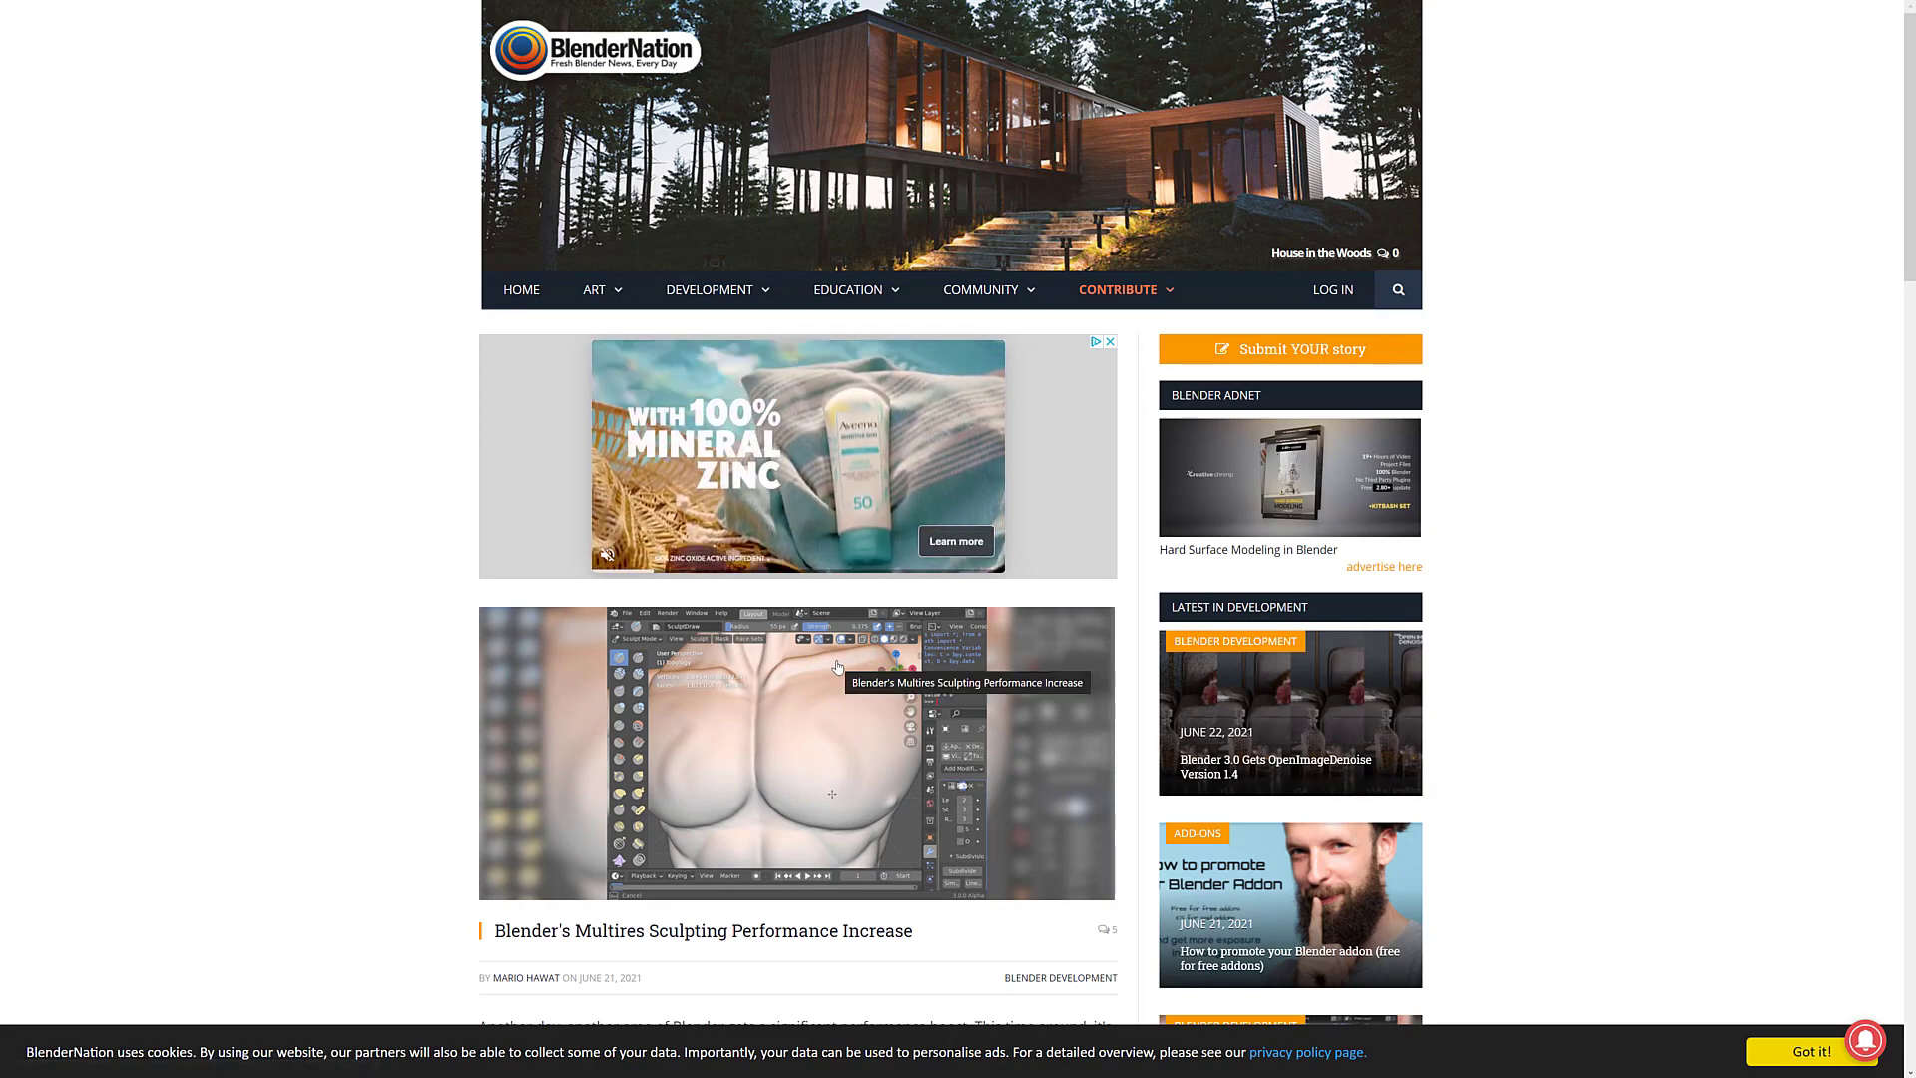
Enlarge the BlenderNation article on multires sculpting performance to 175% and read its introduction, demo video section and explanation of the patch.
scroll(898, 699, "down", 3)
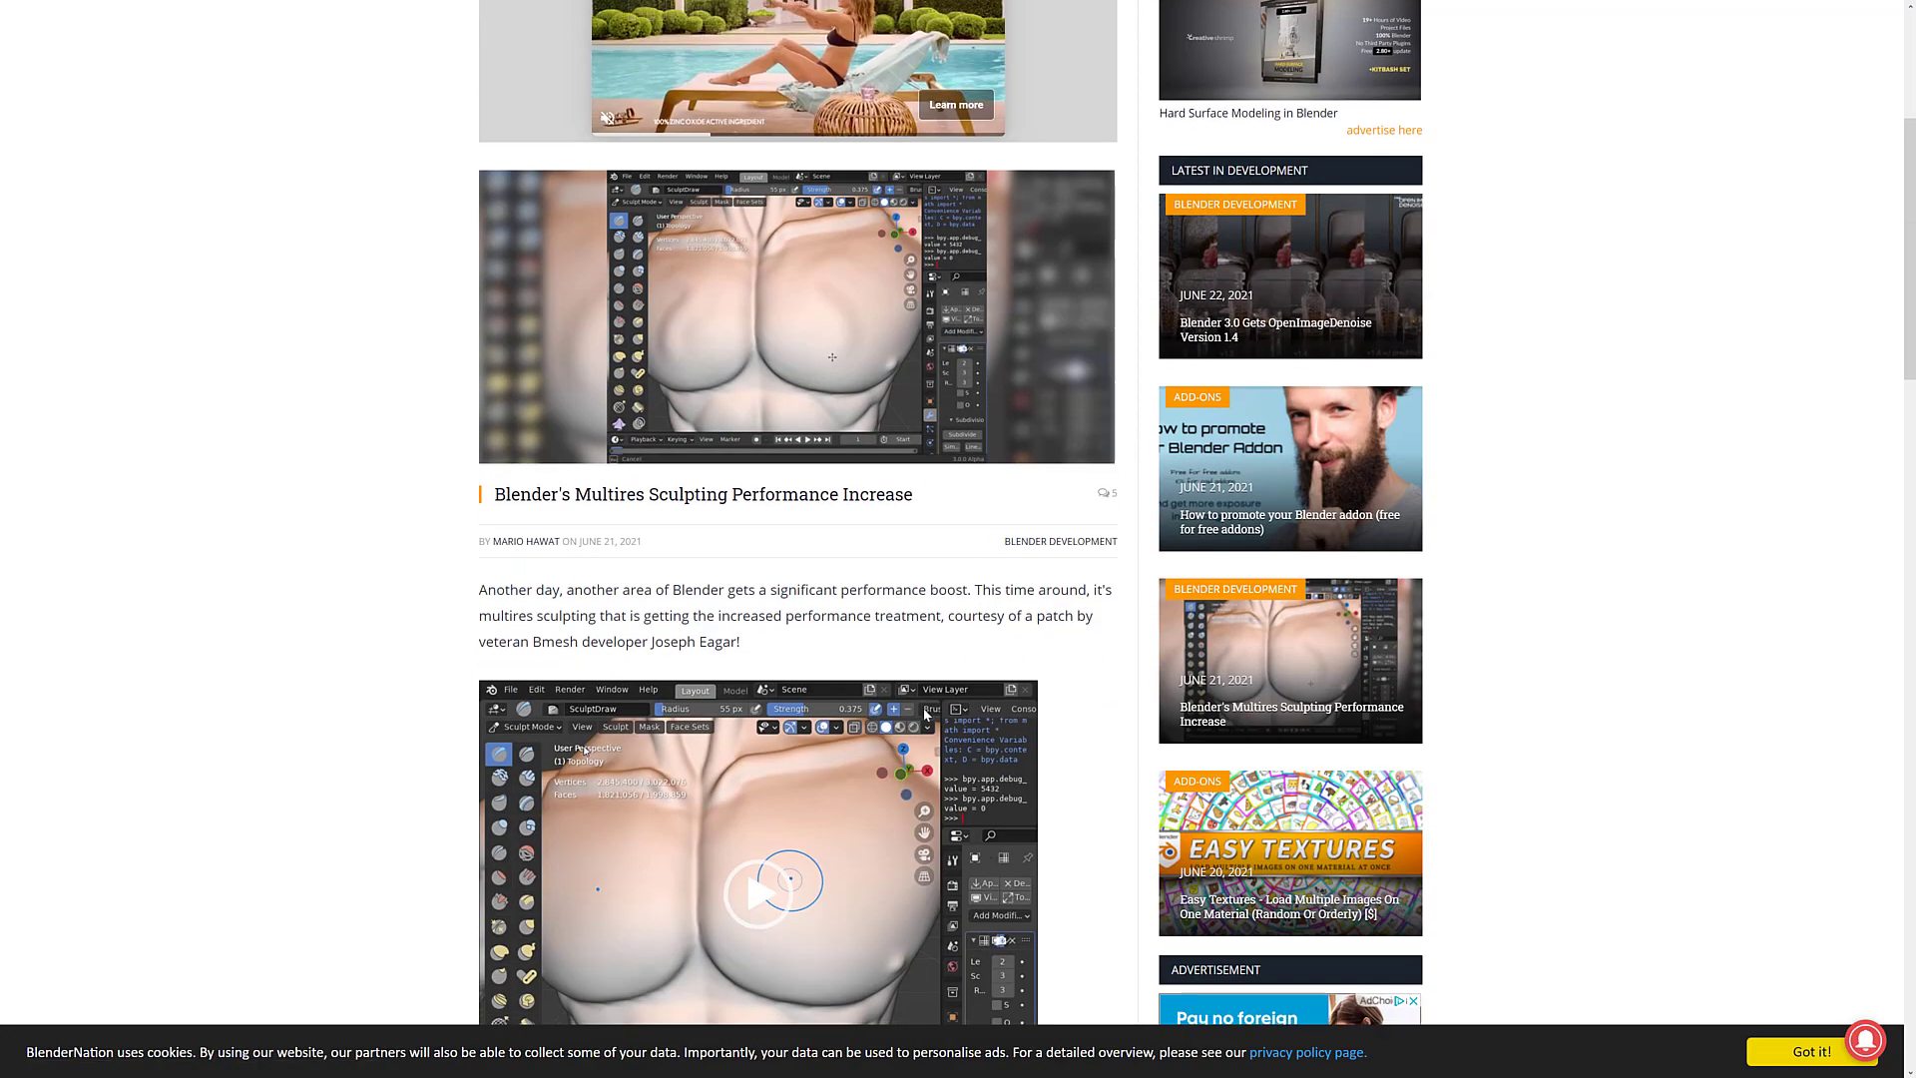
scroll(591, 20, "up", 5)
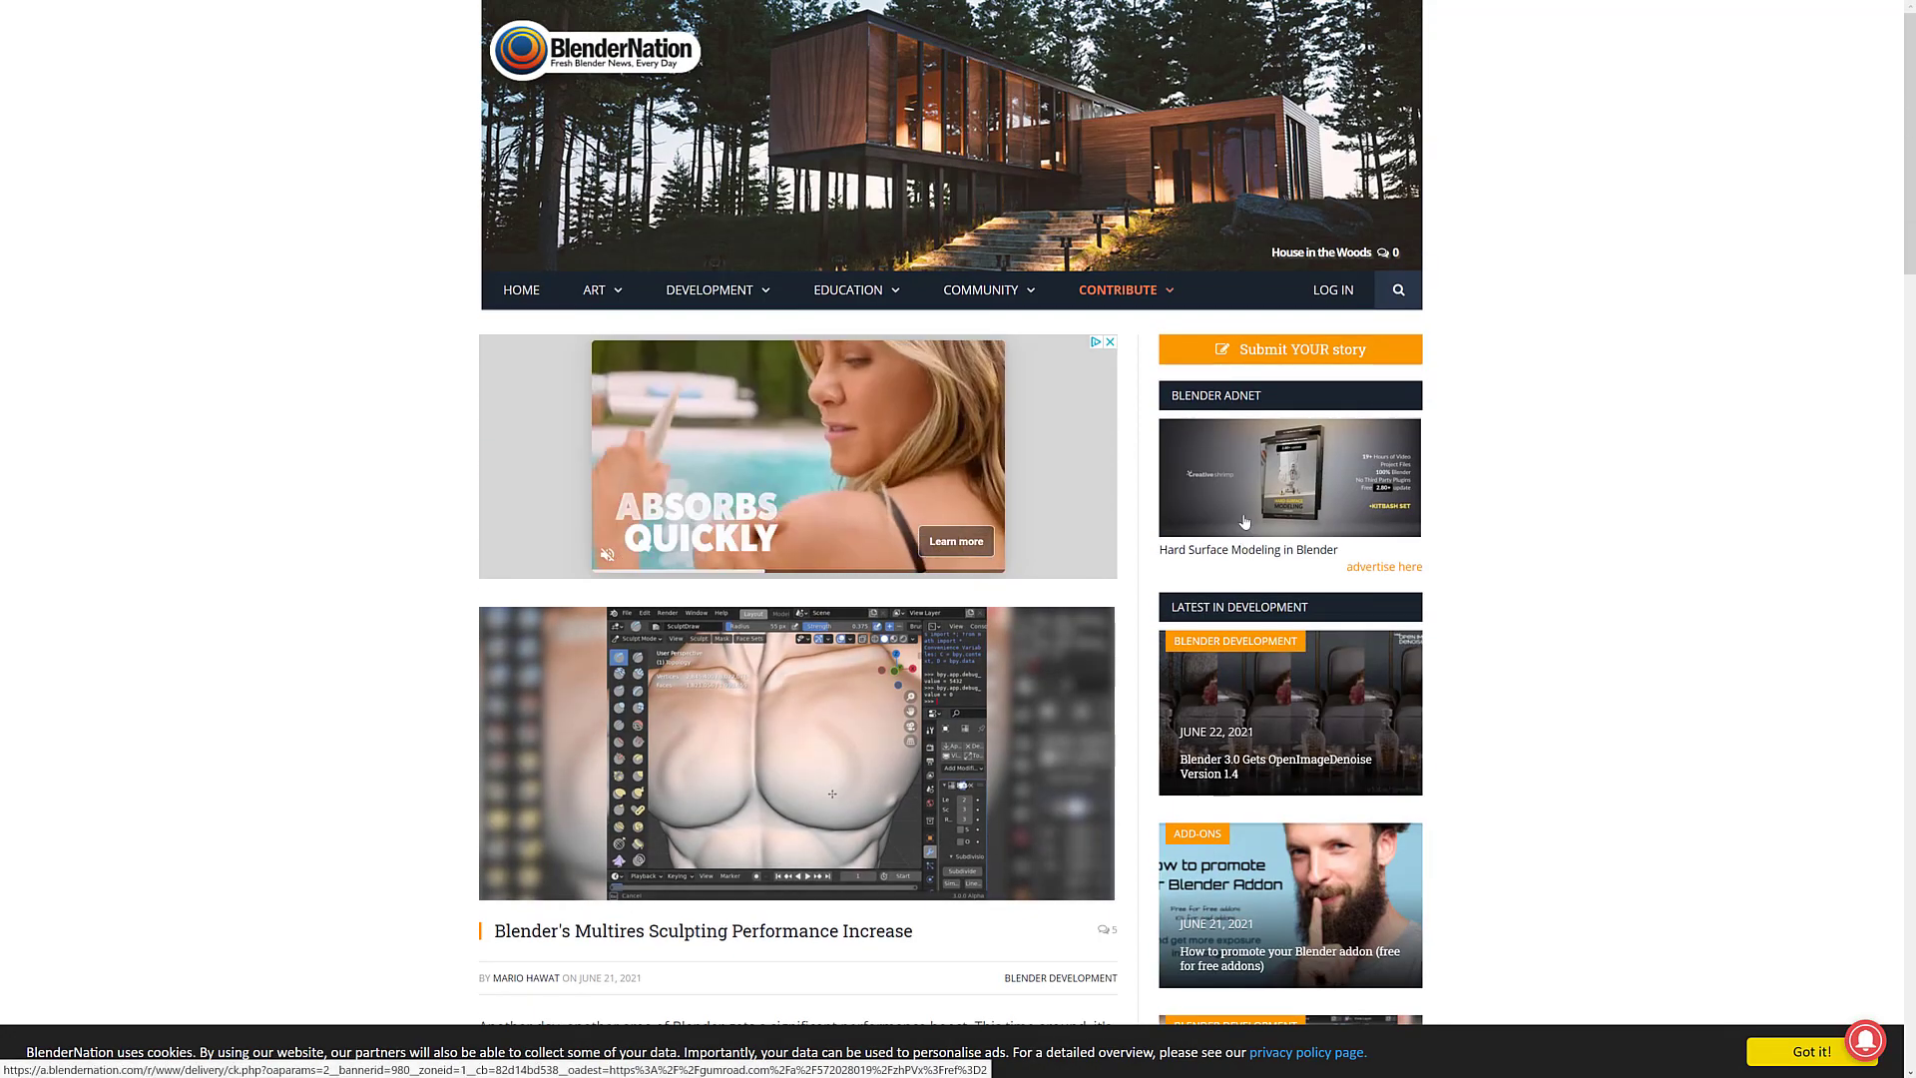
scroll(1237, 559, "up", 4, "ctrl")
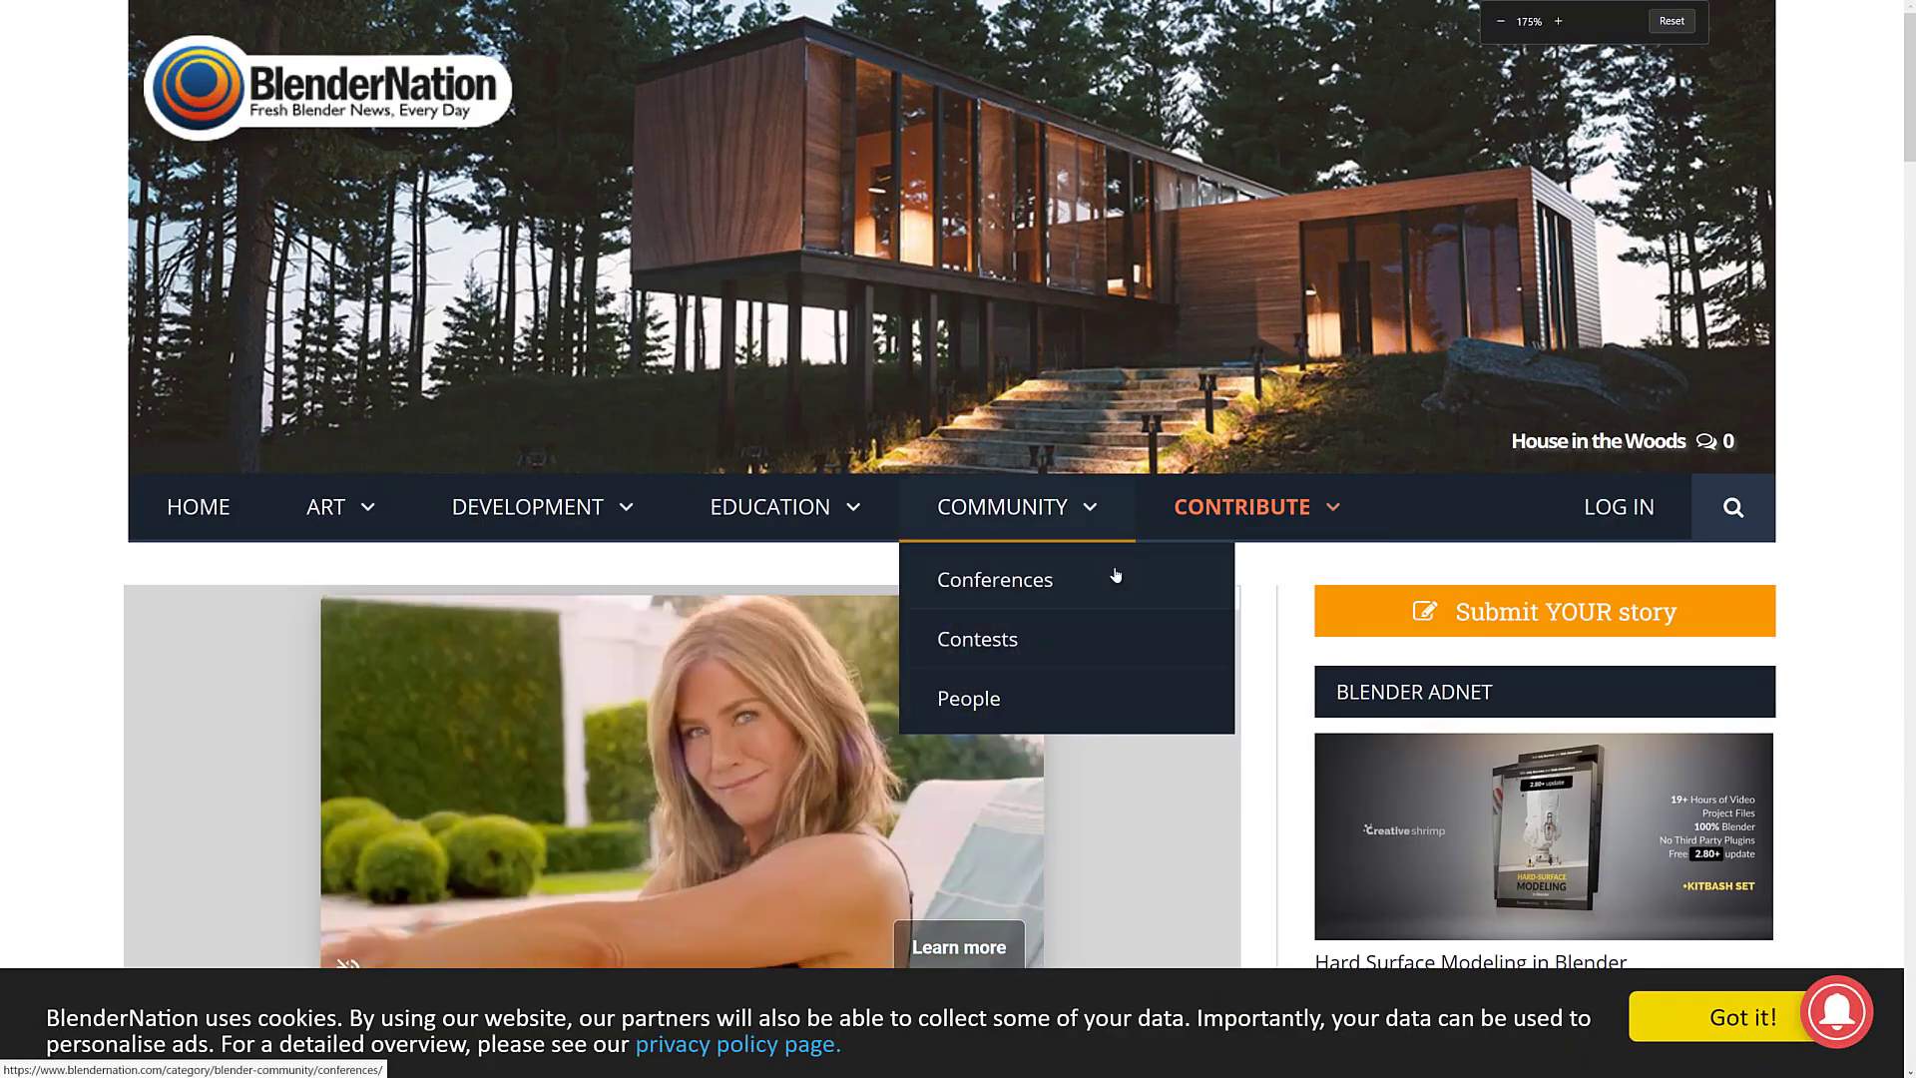
scroll(1117, 573, "down", 6)
scroll(1117, 574, "down", 1)
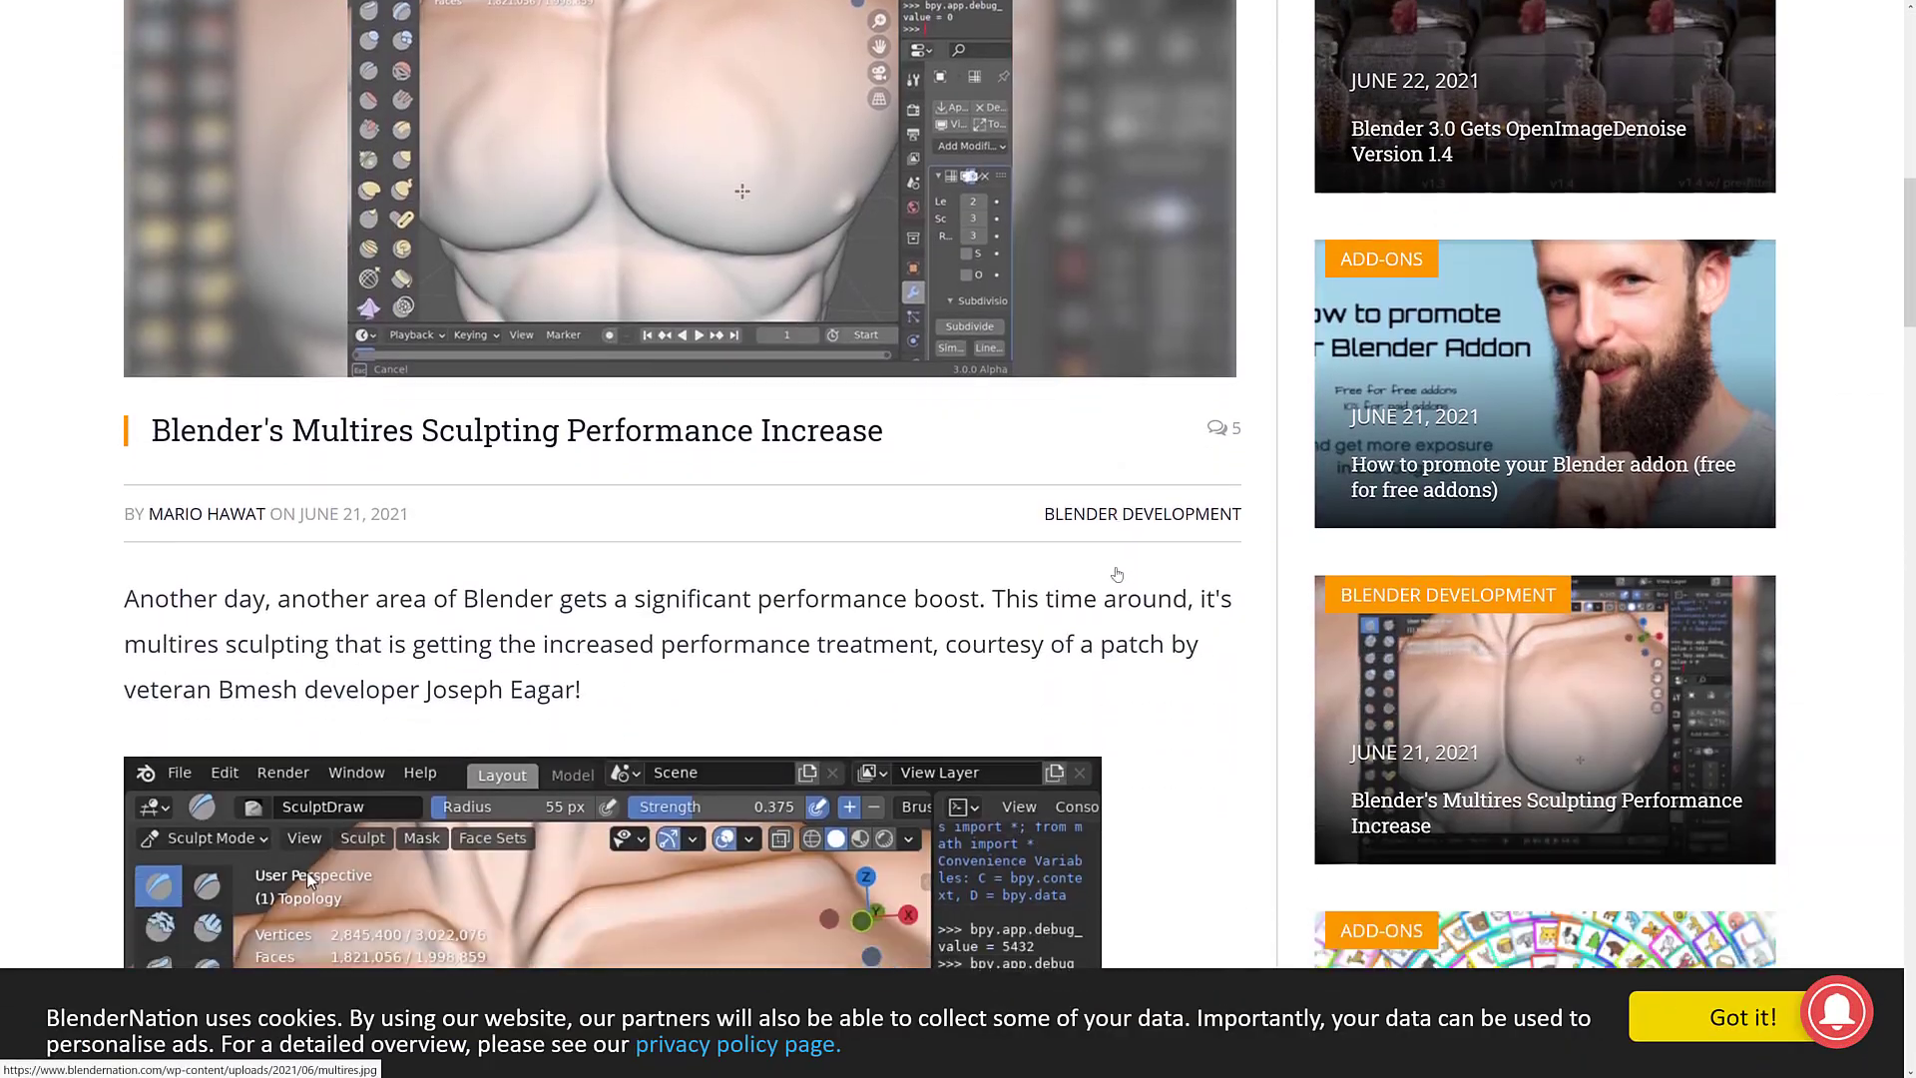
left_click_drag(345, 576, 629, 667)
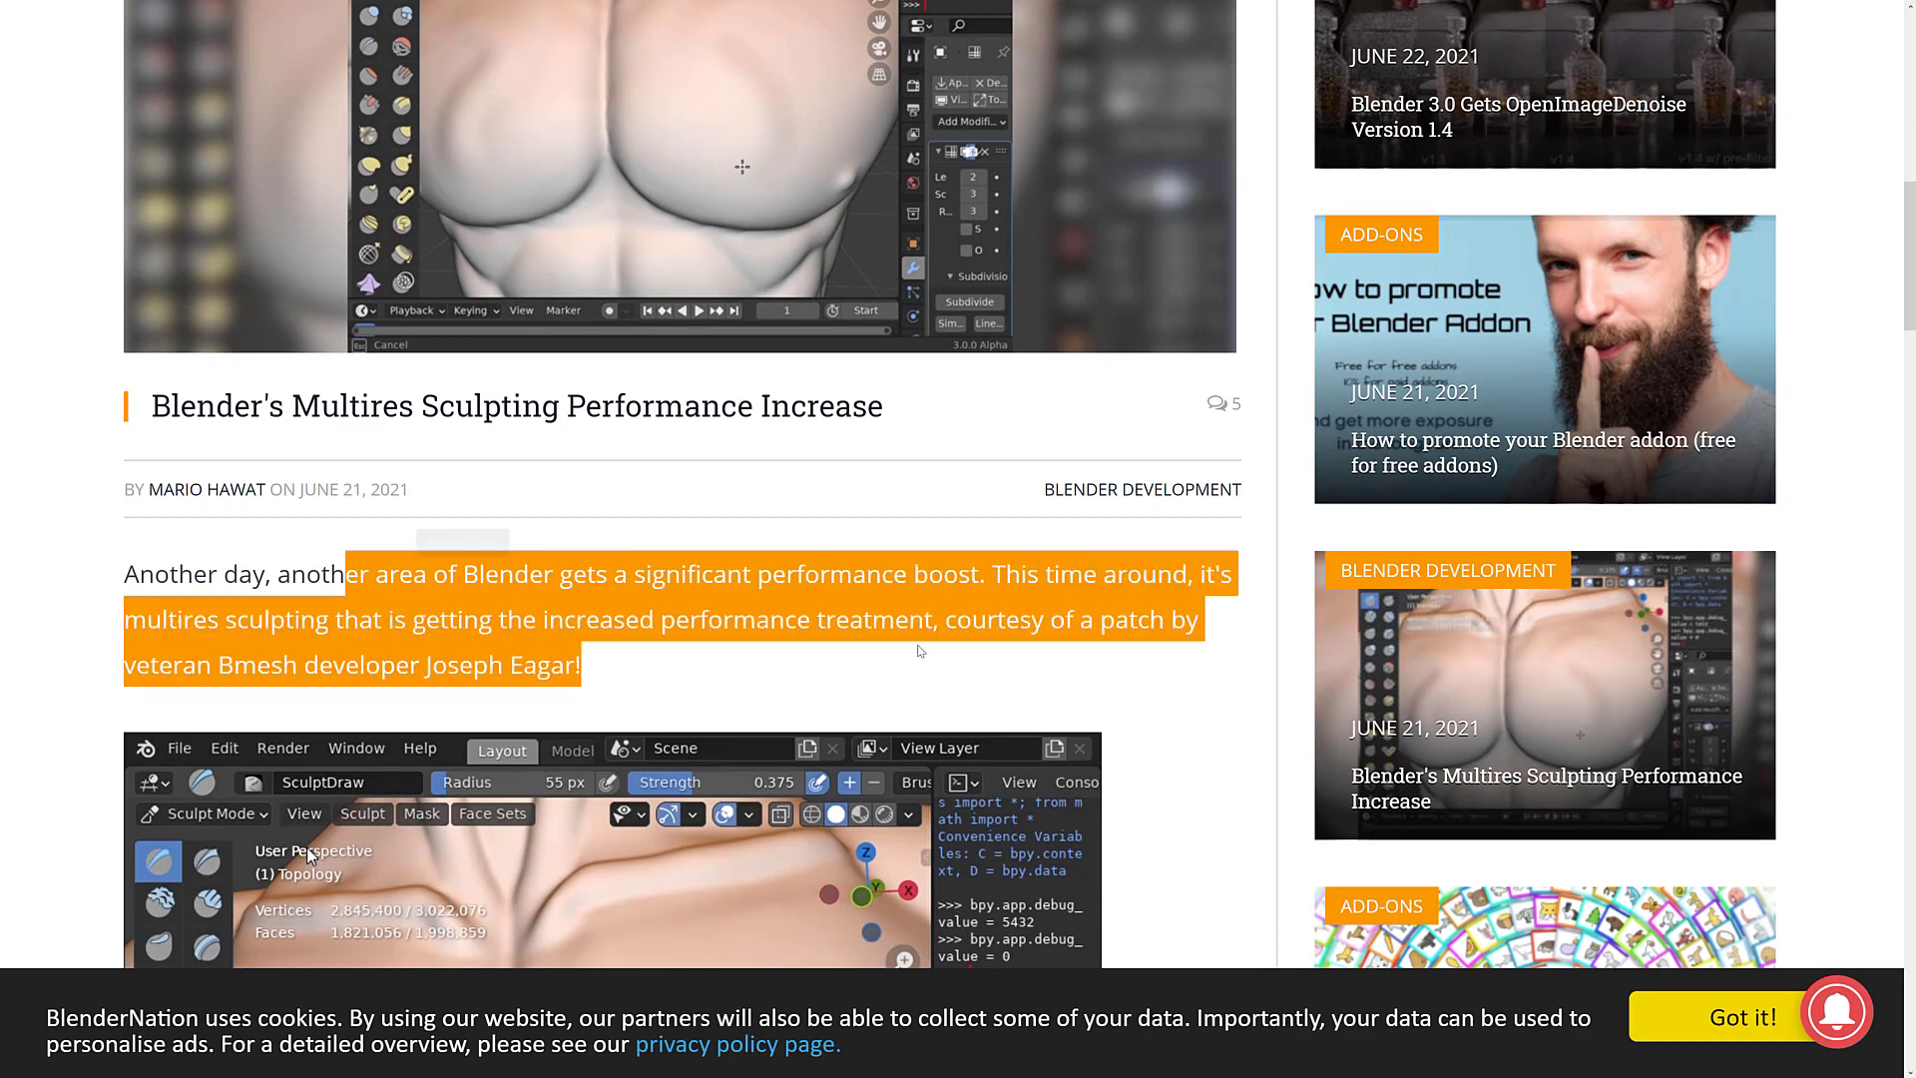
left_click(613, 465)
scroll(613, 464, "down", 5)
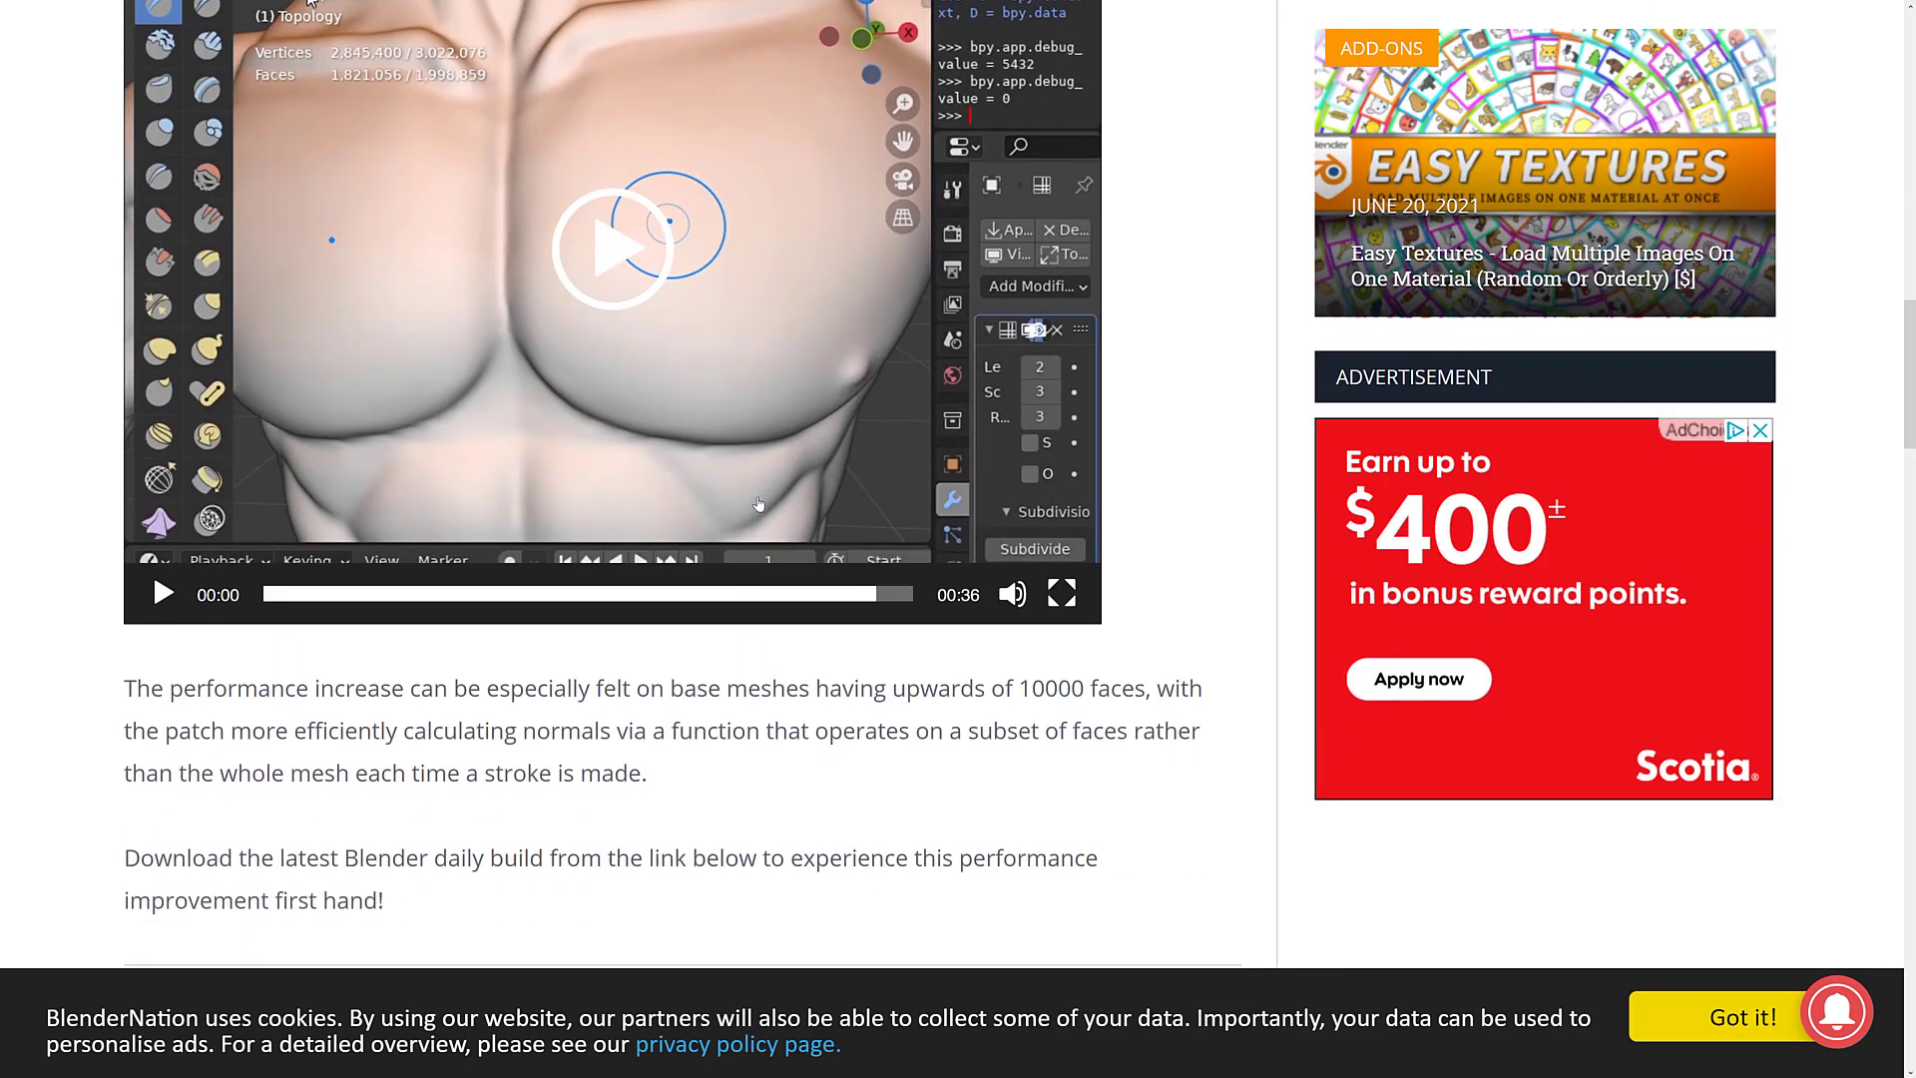